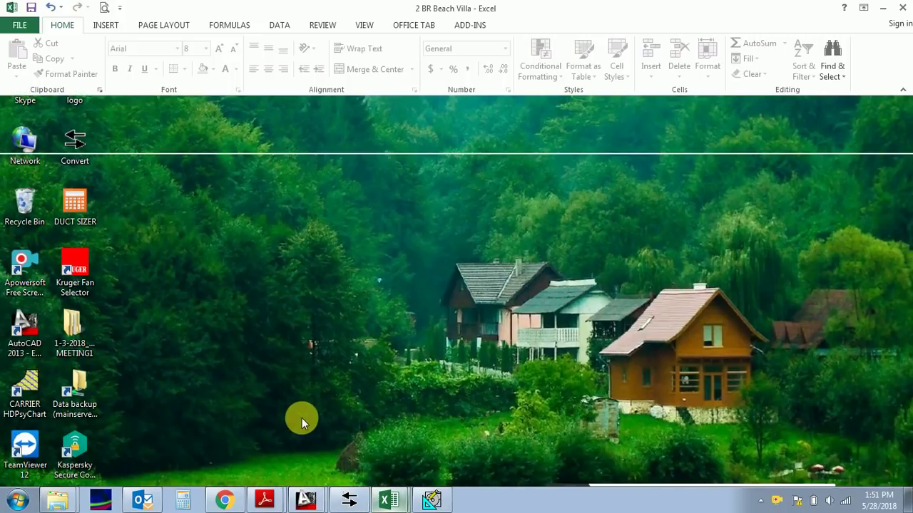
Step: Select the Solar Gain Glass section of the Right Side Room sheet, A7:E18, to review it
{"action": "scroll", "coordinate": [258, 308], "scroll_direction": "up", "scroll_amount": 7}
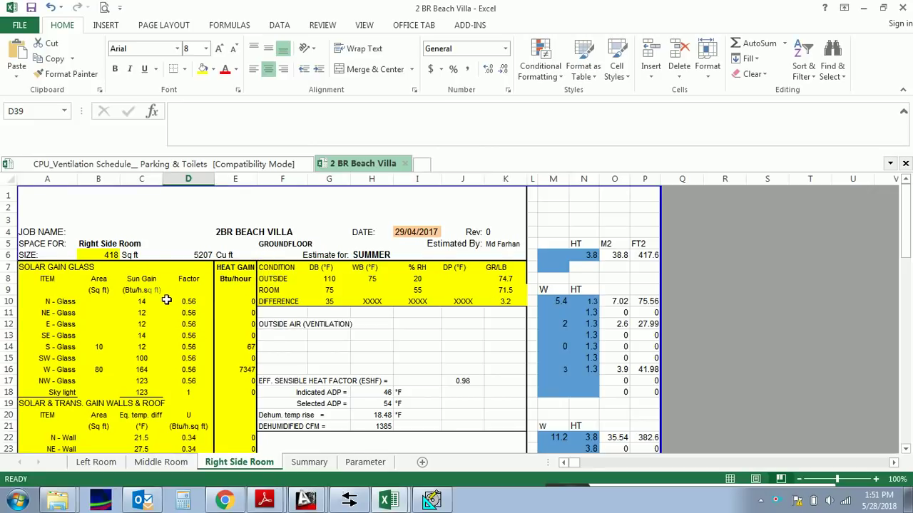
{"action": "scroll", "coordinate": [164, 298], "scroll_direction": "down", "scroll_amount": 1}
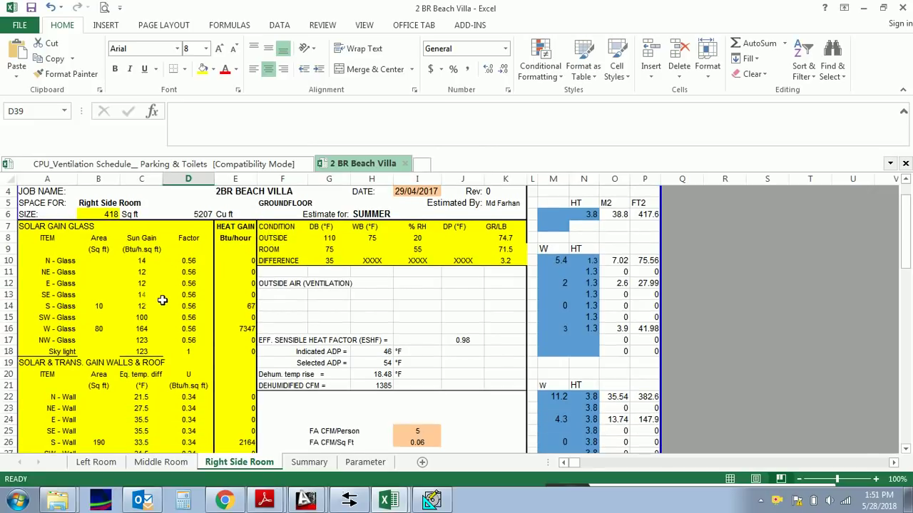
{"action": "left_click", "coordinate": [43, 229]}
{"action": "left_click_drag", "start_coordinate": [43, 236], "coordinate": [251, 351]}
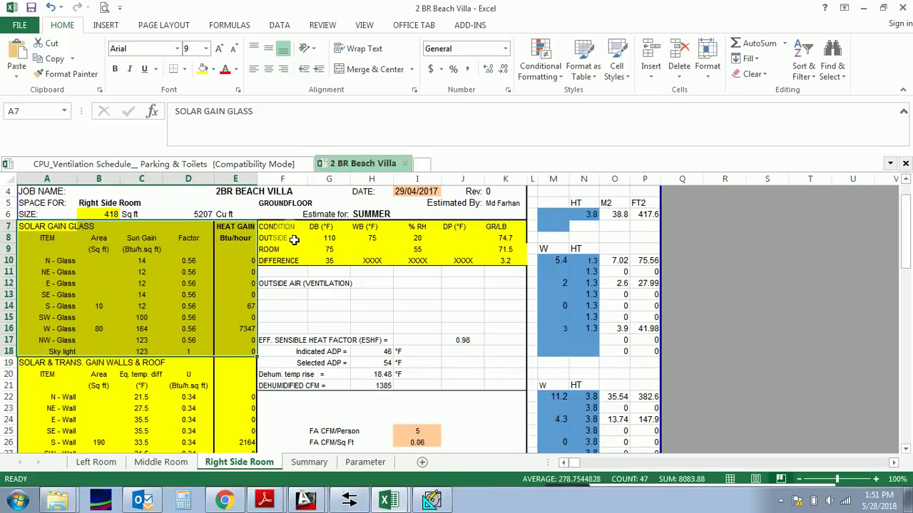
Step: Select the Solar & Trans. Gain Walls & Roof section, A19:E31, to review its wall and roof entries
{"action": "scroll", "coordinate": [286, 310], "scroll_direction": "down", "scroll_amount": 1}
{"action": "scroll", "coordinate": [278, 311], "scroll_direction": "down", "scroll_amount": 2}
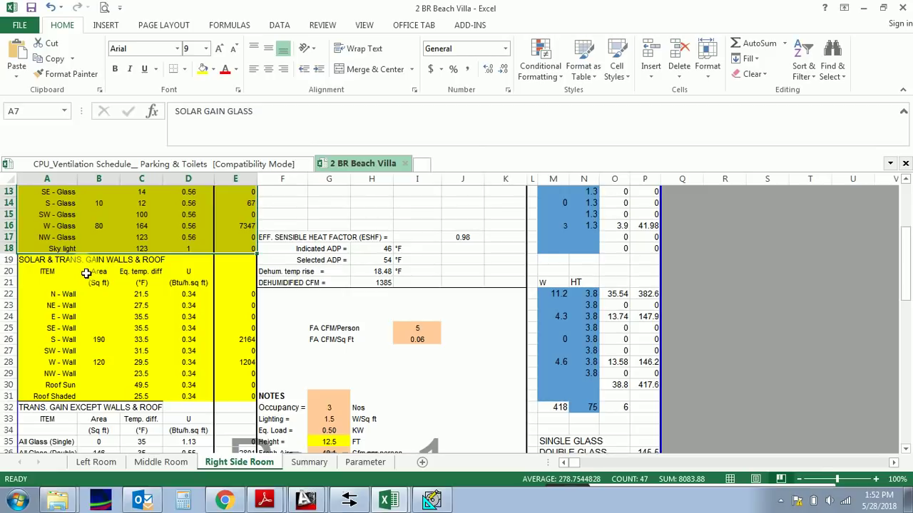
{"action": "left_click_drag", "start_coordinate": [35, 262], "coordinate": [229, 390]}
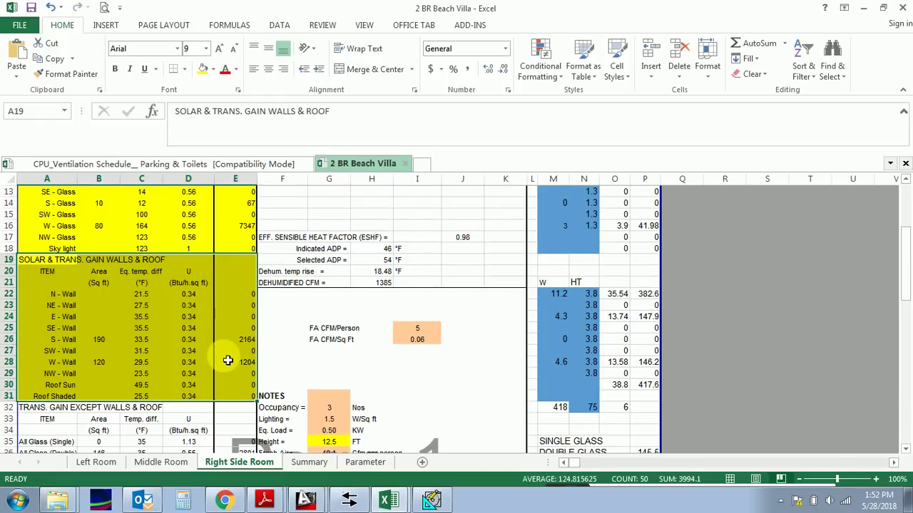
{"action": "scroll", "coordinate": [230, 357], "scroll_direction": "up", "scroll_amount": 4}
Step: Review the Trans. Gain Except Walls & Roof section, A32:E42, including the formula for the Partition row's temperature difference
{"action": "scroll", "coordinate": [238, 345], "scroll_direction": "down", "scroll_amount": 8}
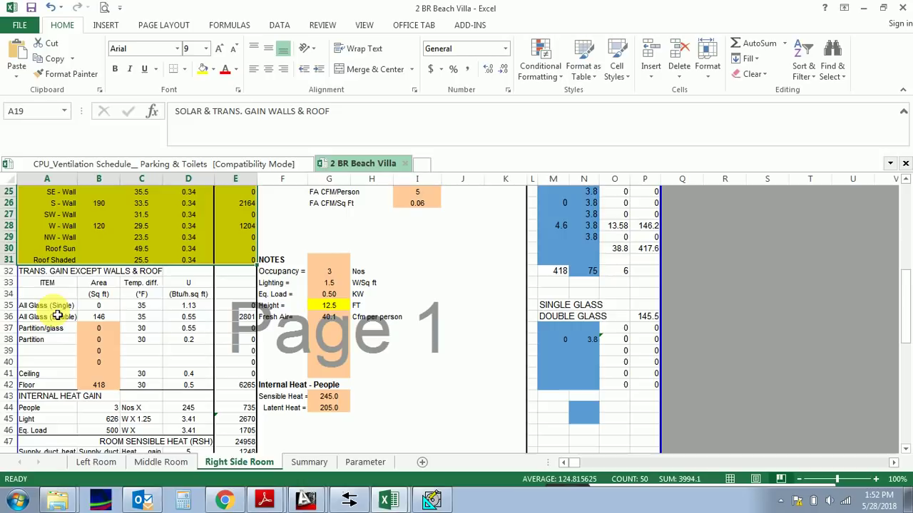
{"action": "left_click_drag", "start_coordinate": [39, 271], "coordinate": [240, 386]}
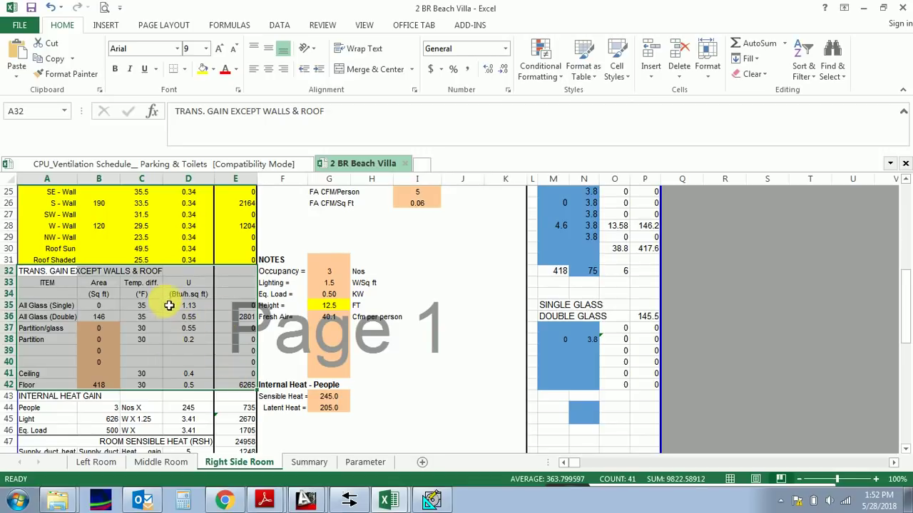
{"action": "left_click", "coordinate": [161, 337]}
{"action": "left_click", "coordinate": [54, 276]}
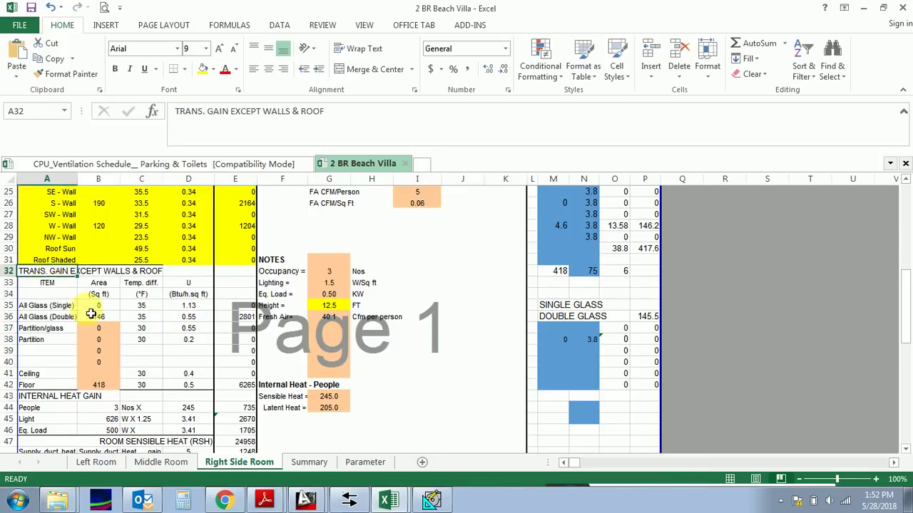
{"action": "left_click", "coordinate": [99, 282]}
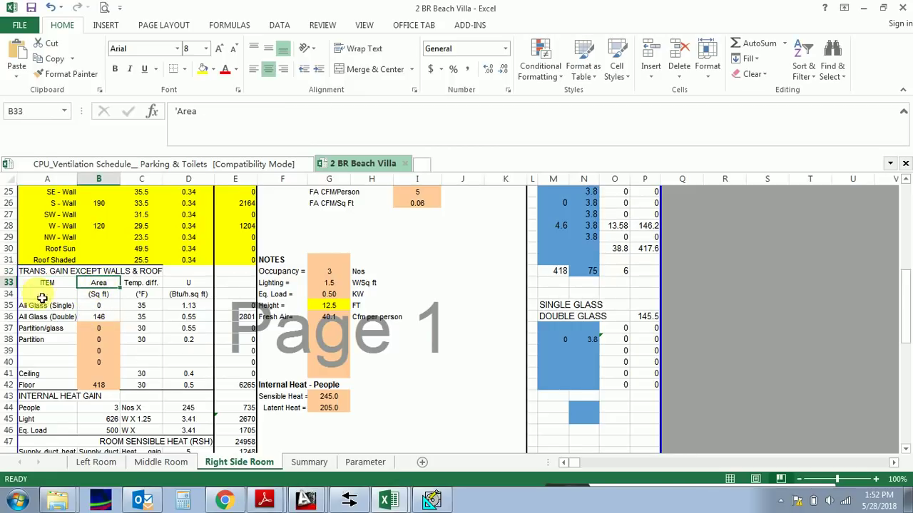
{"action": "left_click", "coordinate": [41, 273]}
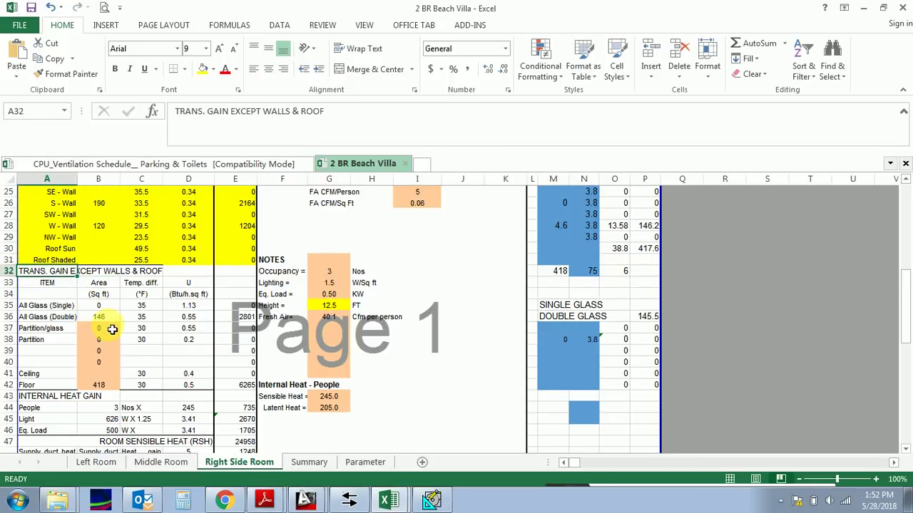
{"action": "left_click", "coordinate": [143, 340]}
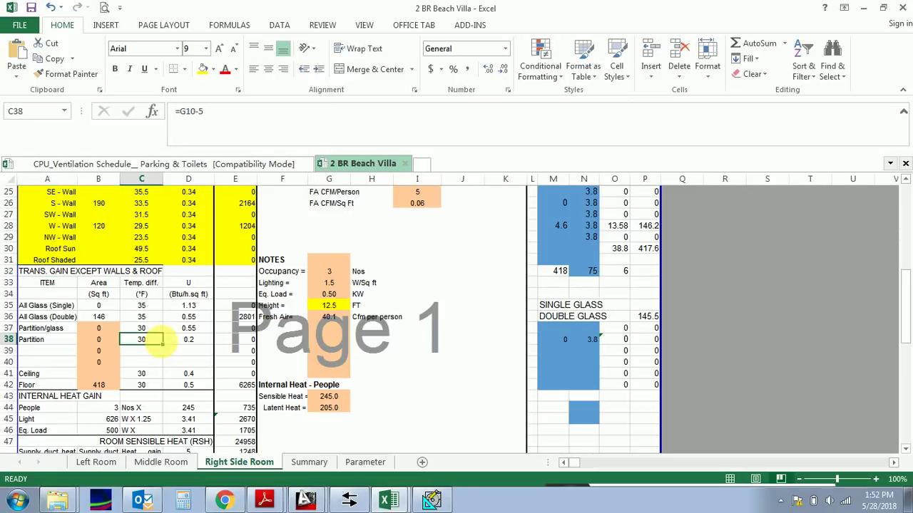
Step: Go through the section's items one by one: single glass, double glass, partition/glass, partition, ceiling and floor
{"action": "left_click", "coordinate": [32, 306]}
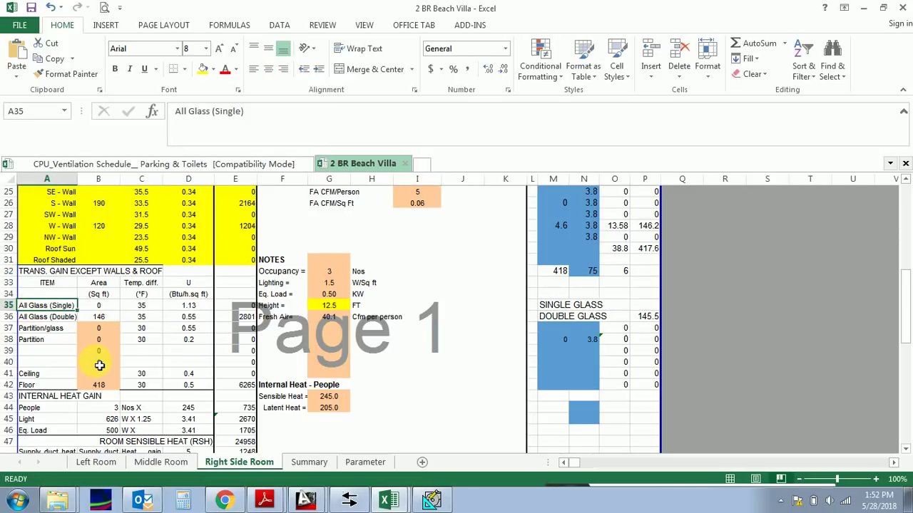
{"action": "left_click", "coordinate": [43, 318]}
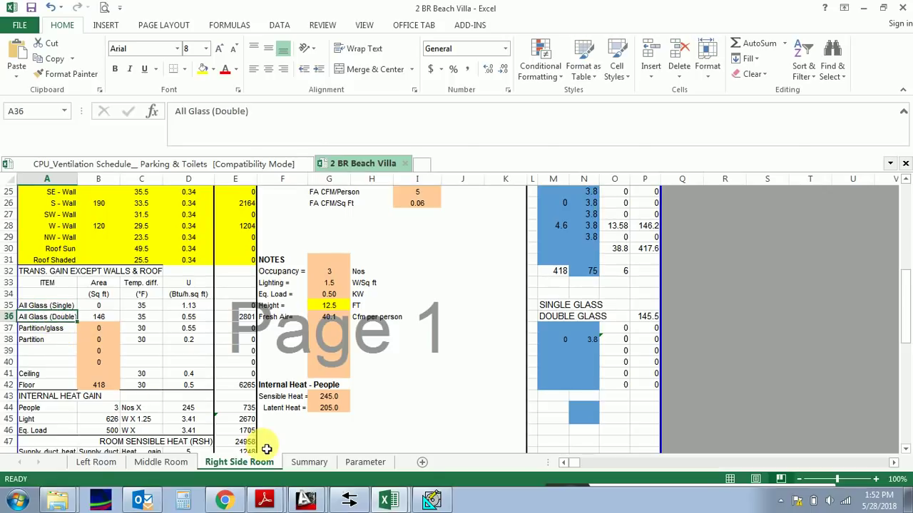
{"action": "left_click", "coordinate": [40, 330]}
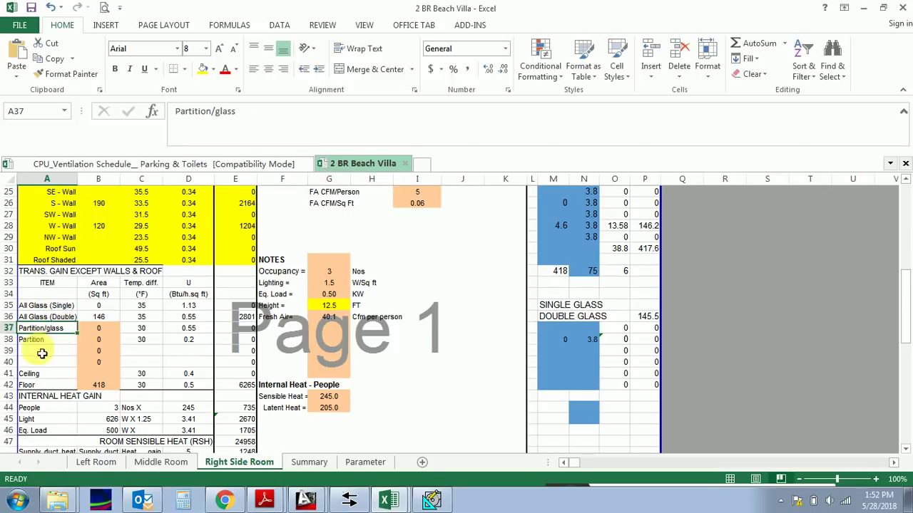
{"action": "left_click", "coordinate": [37, 342]}
{"action": "left_click", "coordinate": [25, 374]}
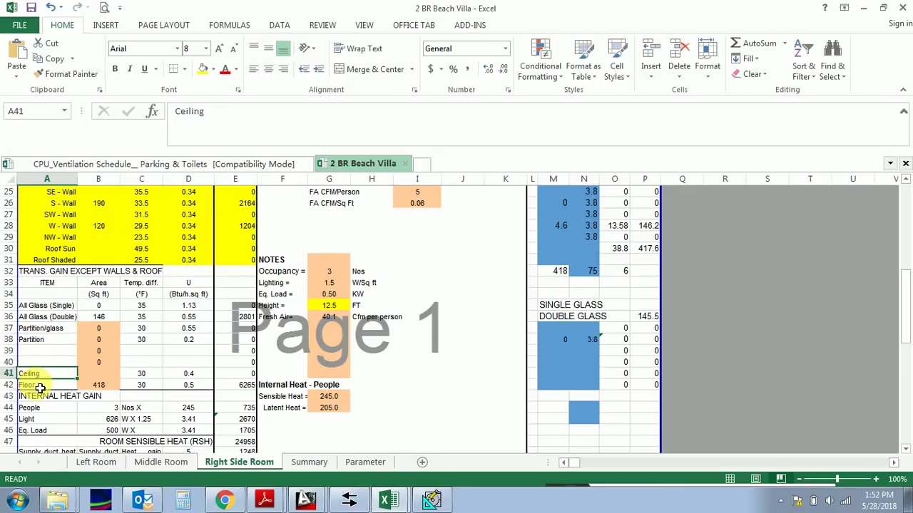
{"action": "left_click", "coordinate": [32, 386]}
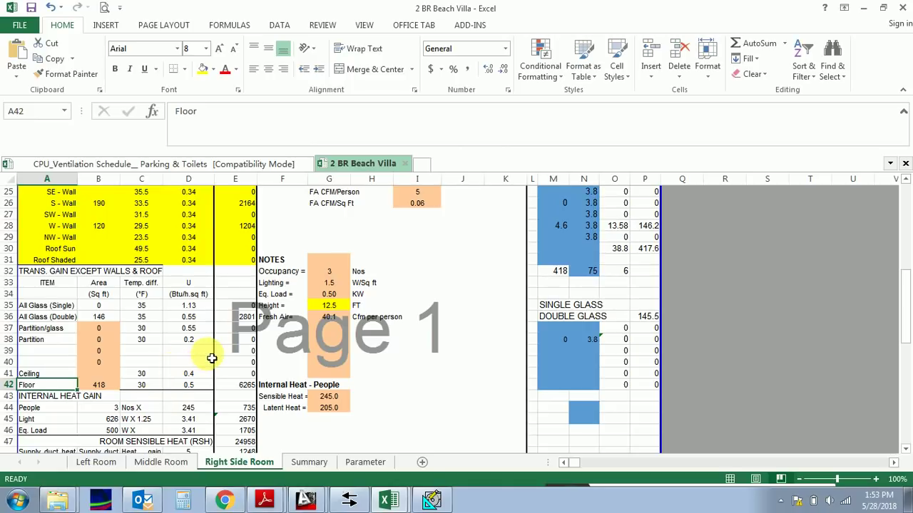
Step: Examine the U-value column, D33:D42, and the heat gain formulas of the double glass and partition/glass rows
{"action": "left_click", "coordinate": [187, 306]}
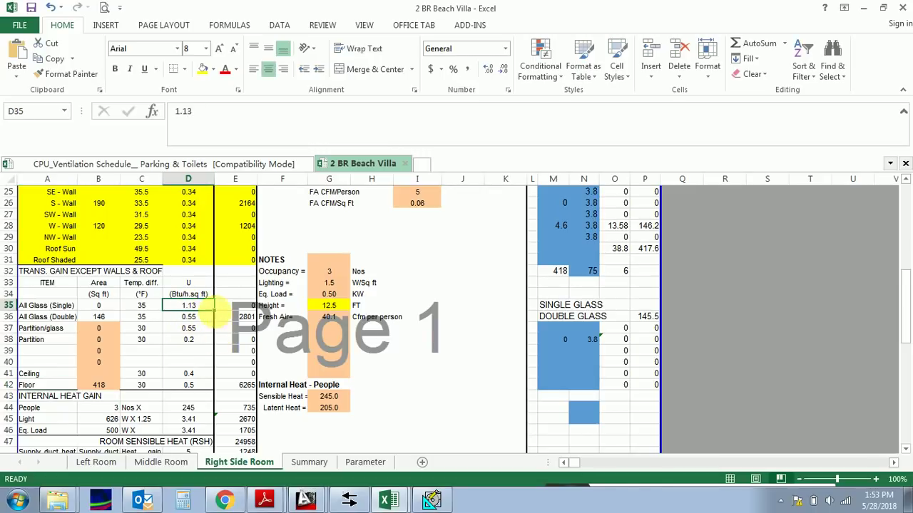
{"action": "left_click_drag", "start_coordinate": [199, 283], "coordinate": [198, 390]}
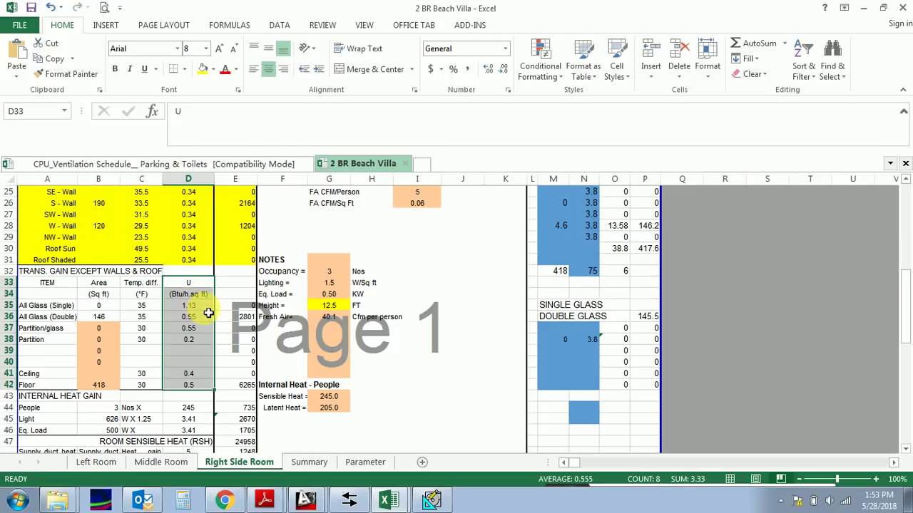
{"action": "left_click", "coordinate": [232, 317]}
{"action": "left_click", "coordinate": [235, 328]}
{"action": "left_click", "coordinate": [234, 318]}
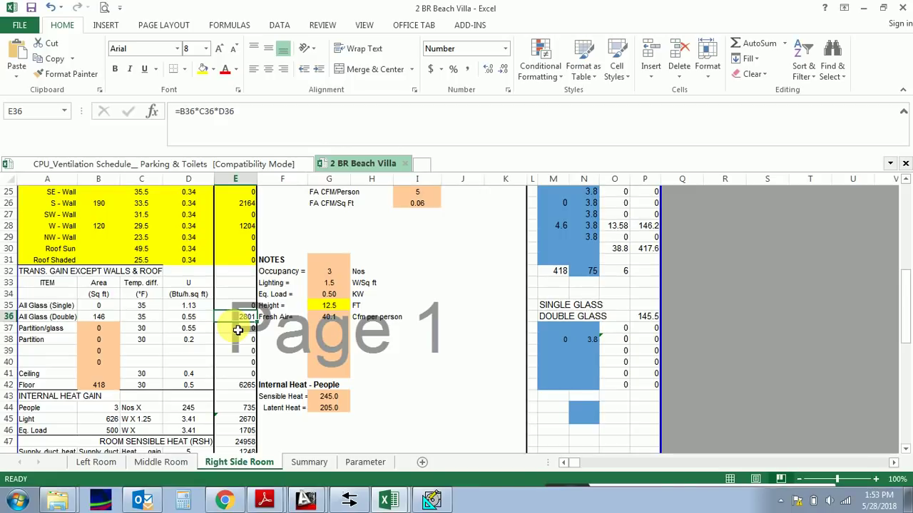
Step: Compare the U values of single and double glass and check where the double glass area comes from
{"action": "left_click", "coordinate": [39, 306]}
{"action": "left_click", "coordinate": [188, 305]}
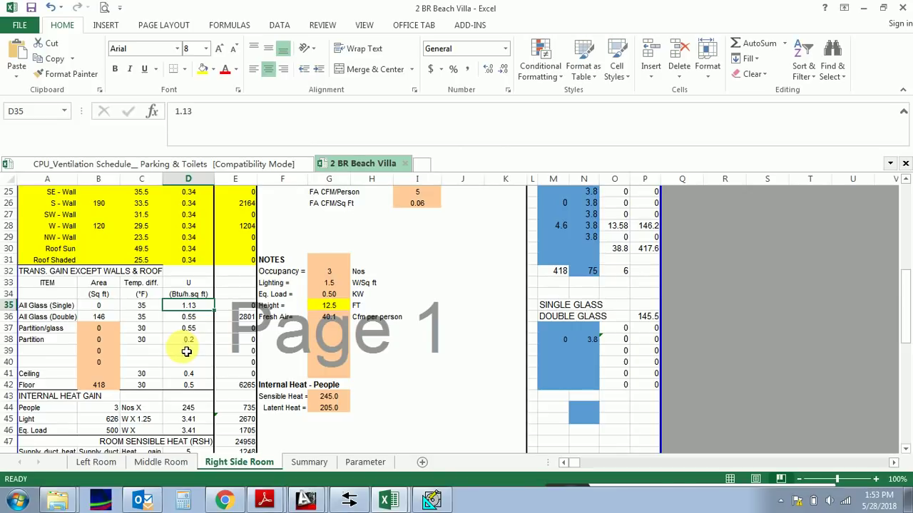
{"action": "left_click", "coordinate": [48, 307]}
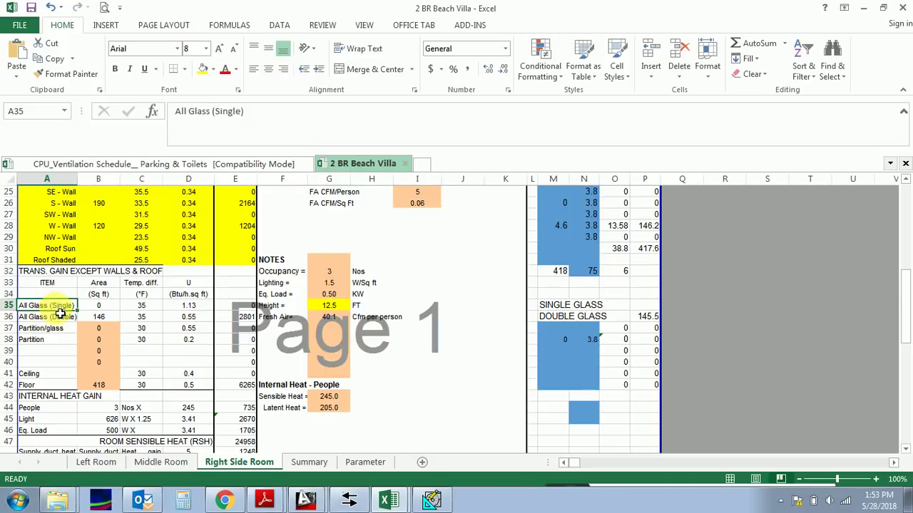
{"action": "left_click", "coordinate": [54, 316]}
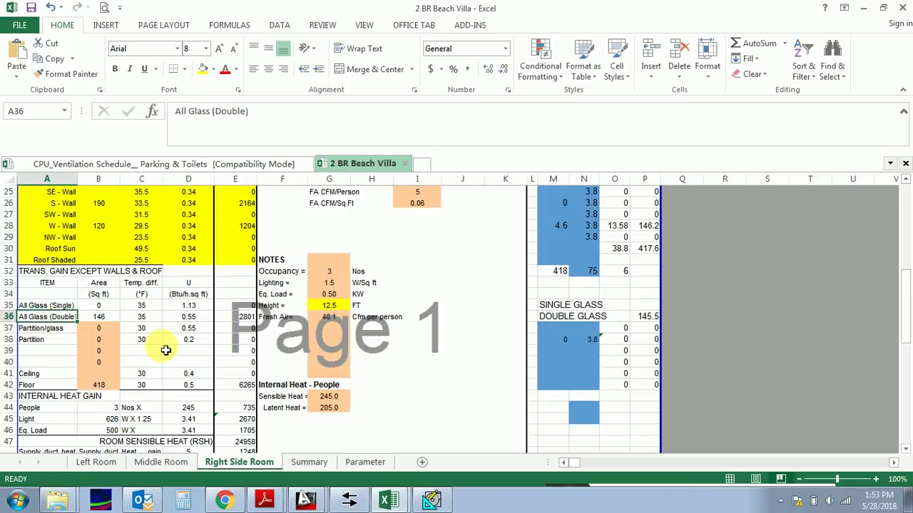
{"action": "left_click", "coordinate": [192, 317]}
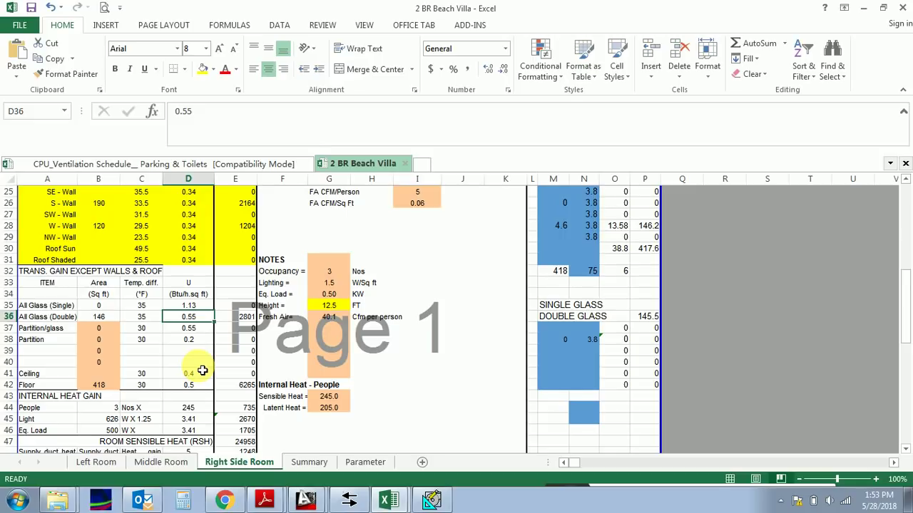
{"action": "left_click", "coordinate": [100, 318]}
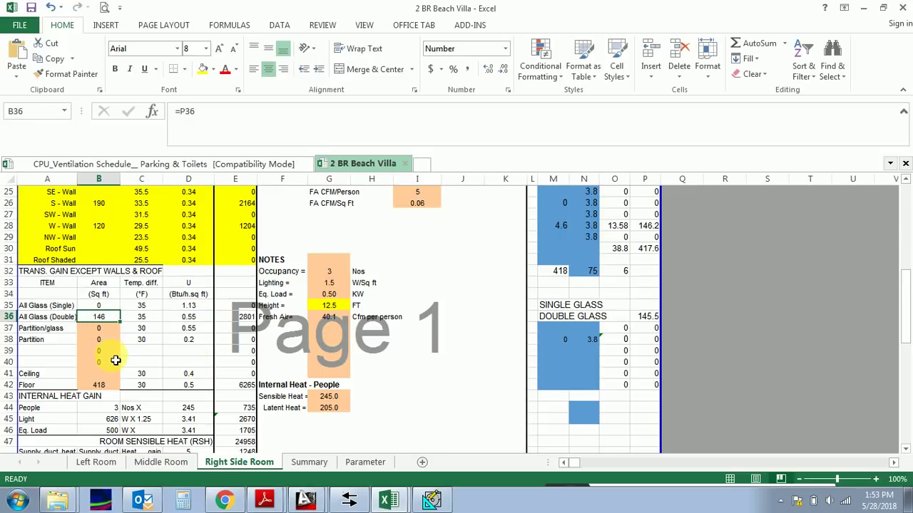
Step: Set the All Glass (Single) area in B35 to 140 sq ft and check that row's heat gain
{"action": "left_click", "coordinate": [104, 307]}
{"action": "type", "text": "140"}
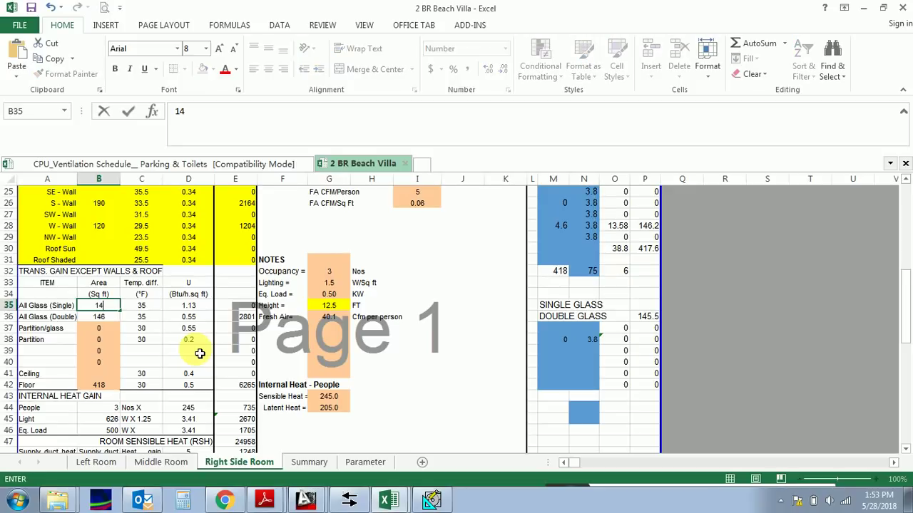
{"action": "key", "text": "Return"}
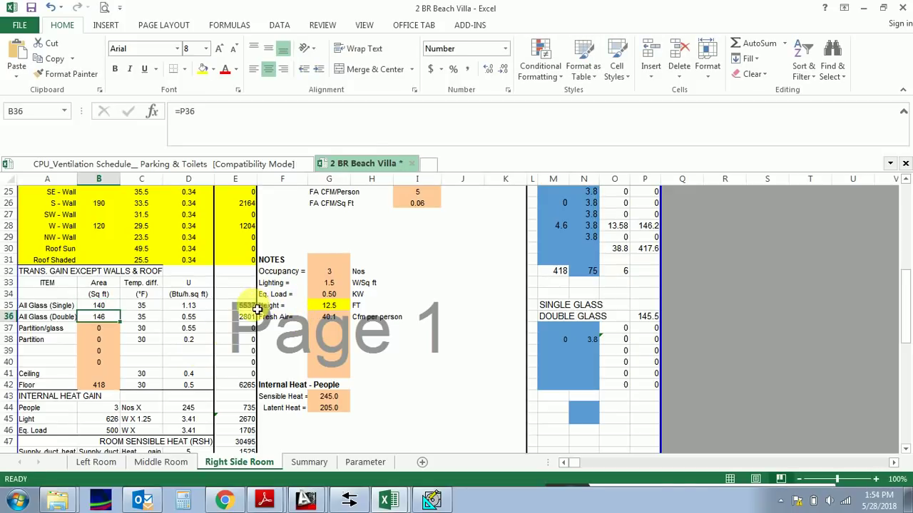
{"action": "left_click", "coordinate": [253, 306]}
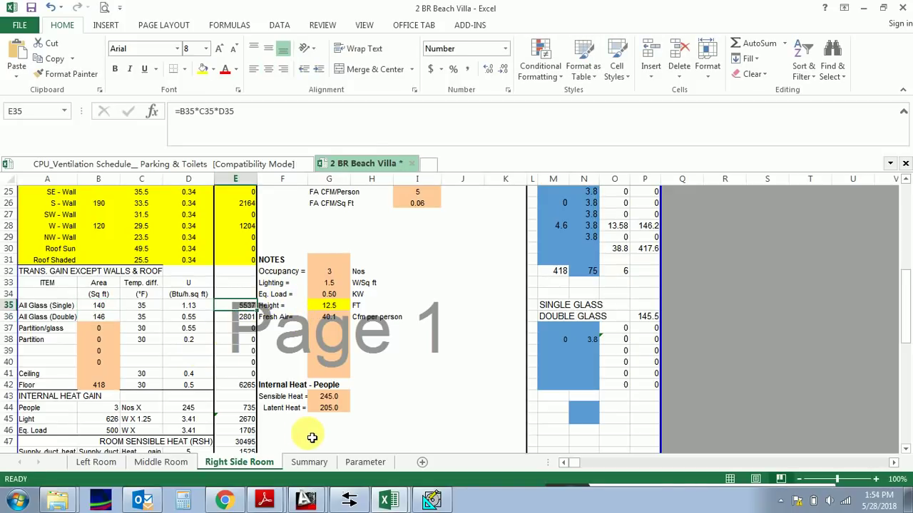
Step: Set the All Glass (Single) area in B35 to 146 sq ft and compare its heat gain with the double glass row's
{"action": "left_click", "coordinate": [107, 305]}
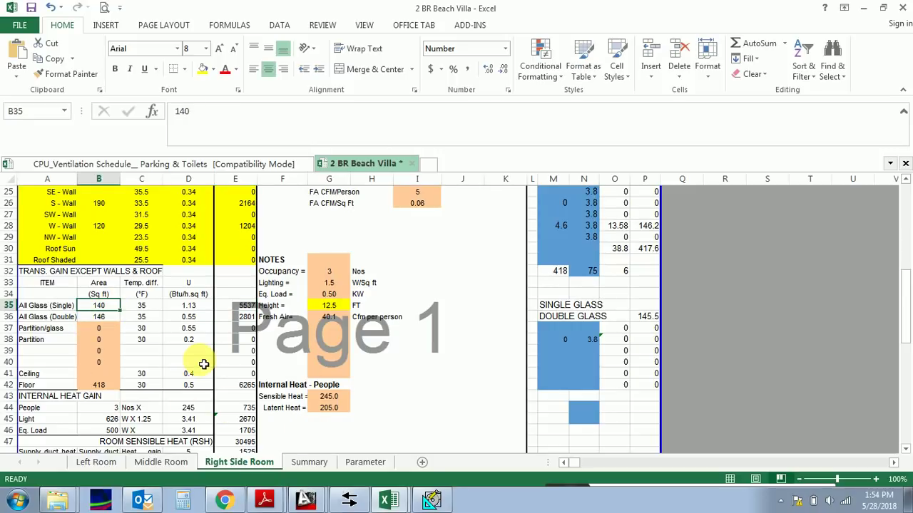
{"action": "type", "text": "146"}
{"action": "key", "text": "Return"}
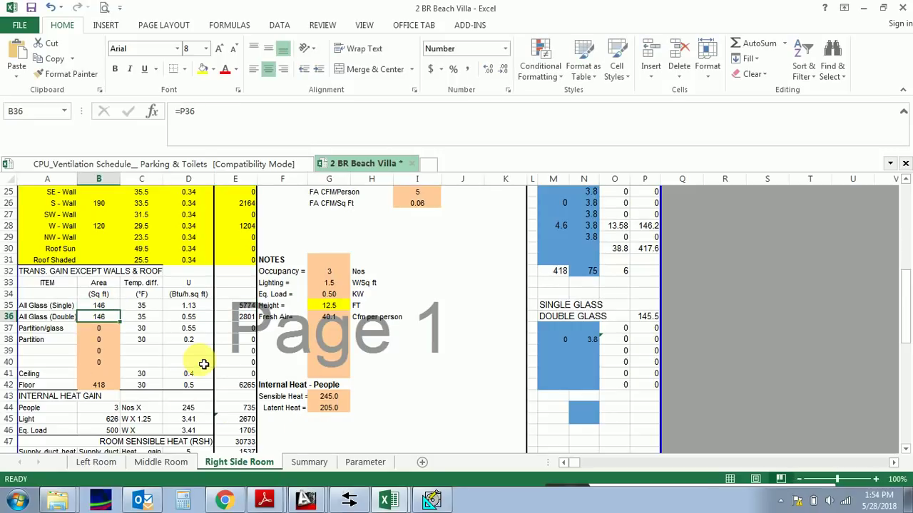
{"action": "left_click", "coordinate": [246, 306]}
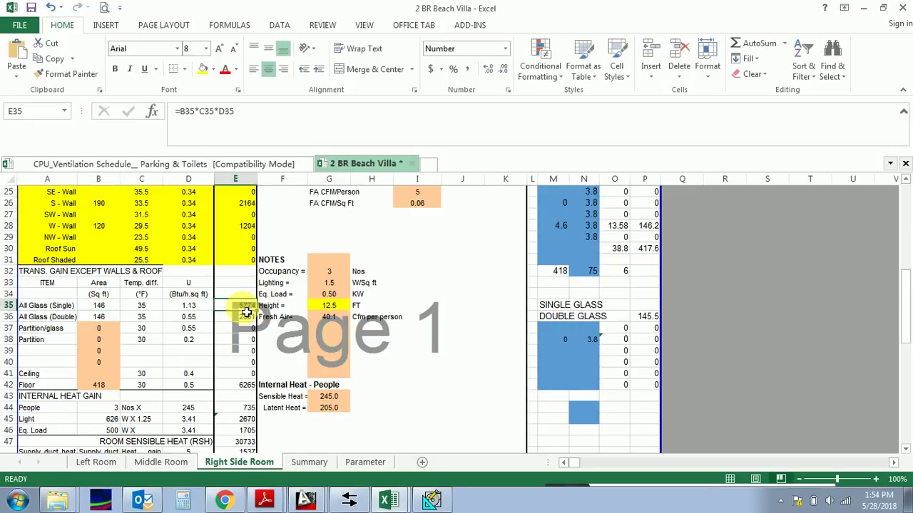
{"action": "left_click", "coordinate": [113, 315]}
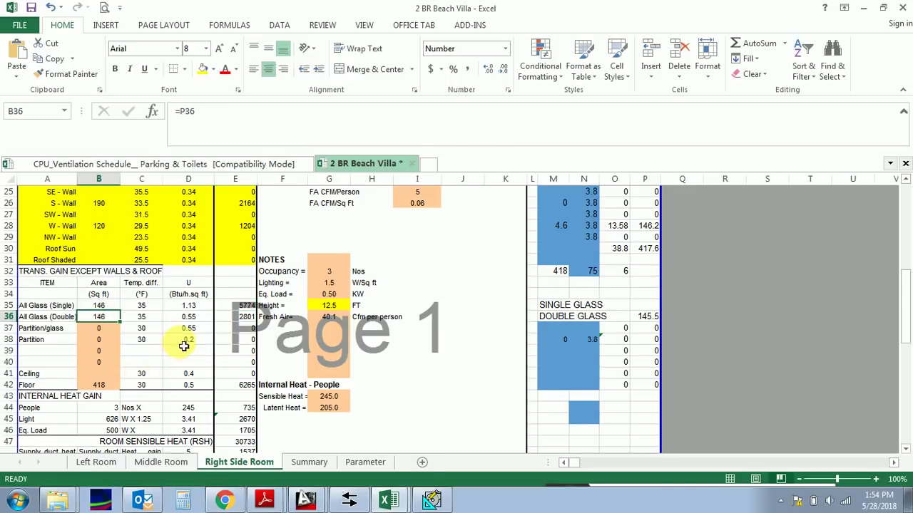
{"action": "left_click", "coordinate": [241, 317]}
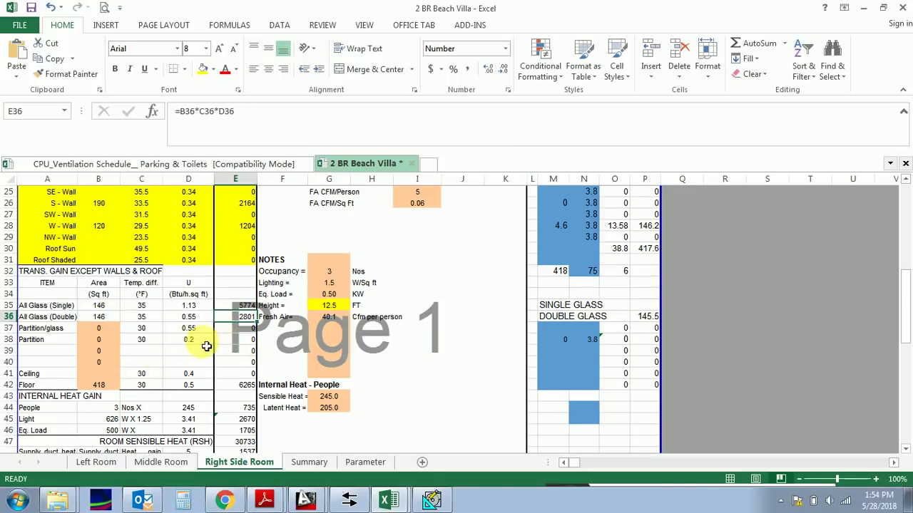
Step: Check the U values of the double glass, single glass and partition/glass rows in column D
{"action": "left_click", "coordinate": [190, 316]}
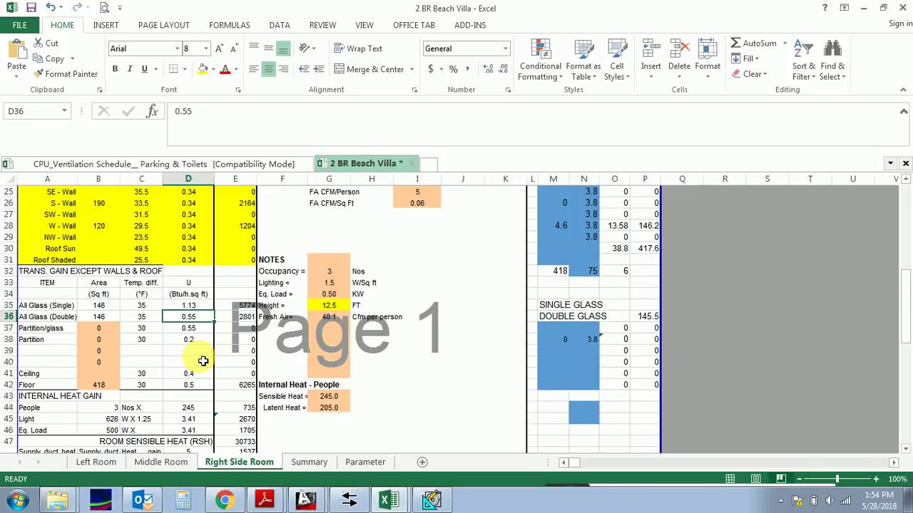
{"action": "left_click", "coordinate": [205, 307]}
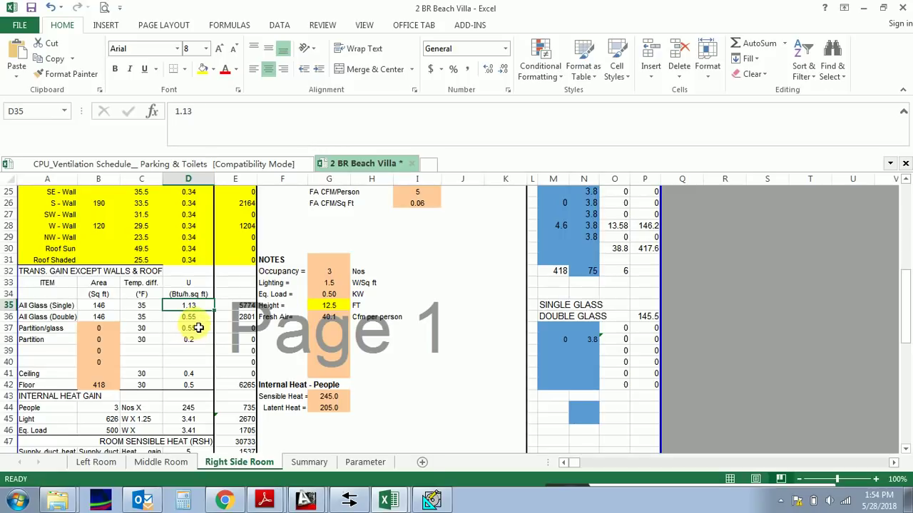
{"action": "left_click", "coordinate": [189, 328]}
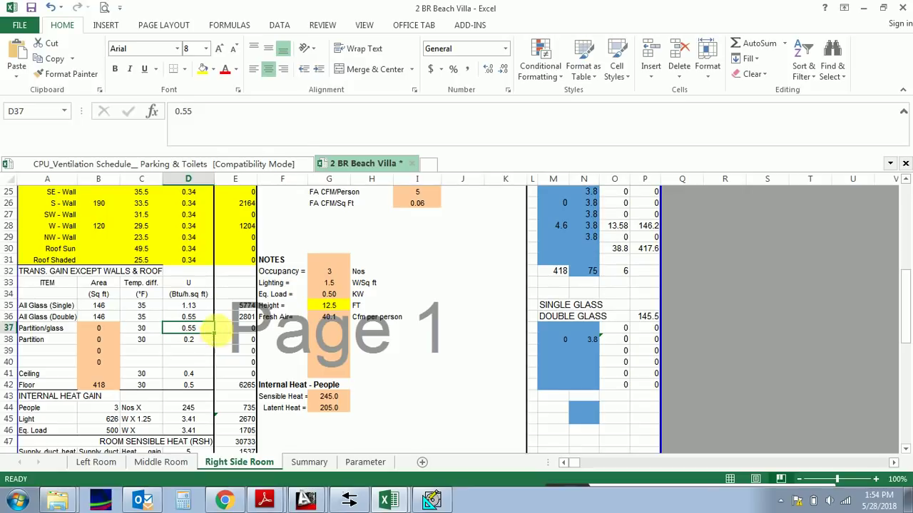
Step: Check the heat gain values and the glass areas of the Solar Gain Glass section, rows 10 to 18
{"action": "left_click", "coordinate": [43, 307]}
{"action": "scroll", "coordinate": [126, 322], "scroll_direction": "up", "scroll_amount": 7}
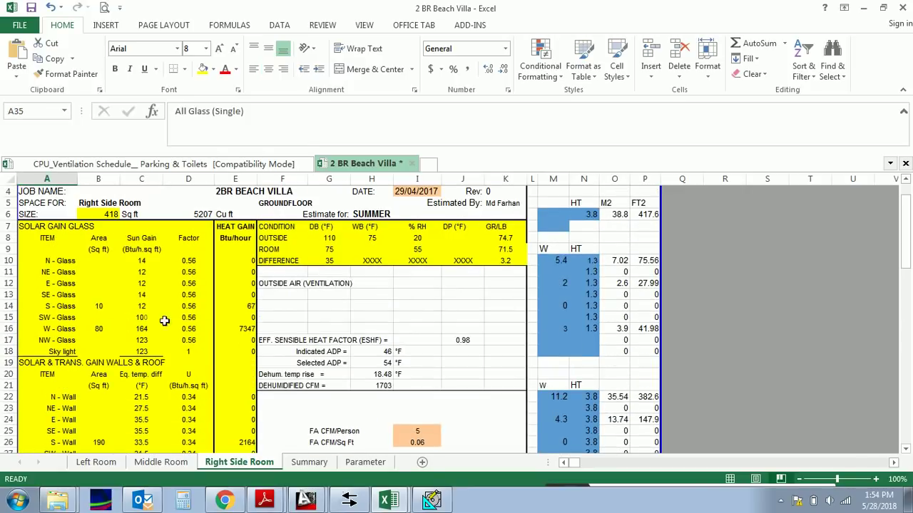
{"action": "left_click_drag", "start_coordinate": [246, 264], "coordinate": [246, 353]}
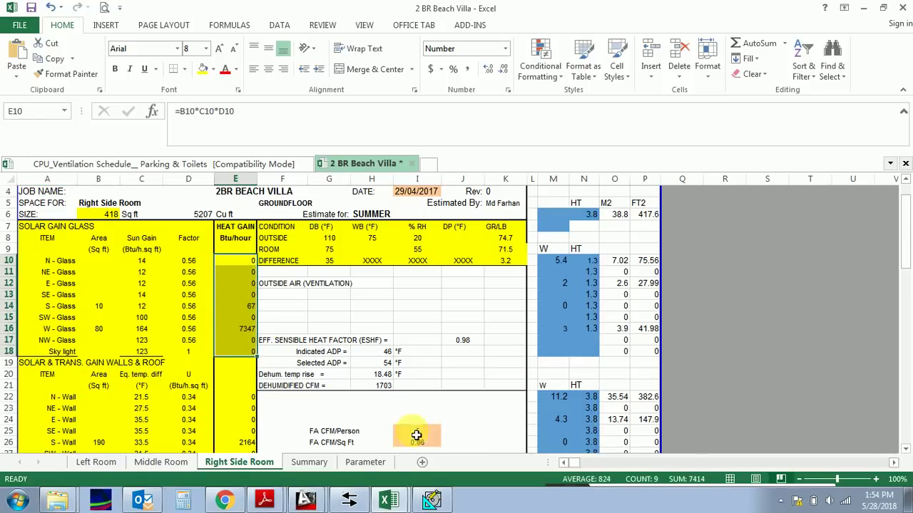
{"action": "left_click", "coordinate": [251, 397]}
{"action": "left_click_drag", "start_coordinate": [105, 263], "coordinate": [107, 350]}
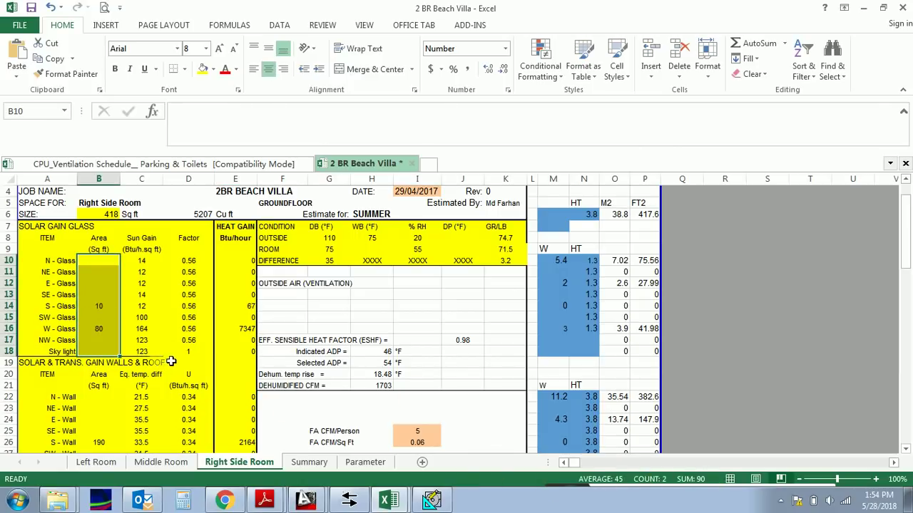
Step: Check which cell the All Glass (Double) area in B36 is taken from
{"action": "scroll", "coordinate": [168, 347], "scroll_direction": "down", "scroll_amount": 4}
{"action": "scroll", "coordinate": [169, 347], "scroll_direction": "down", "scroll_amount": 2}
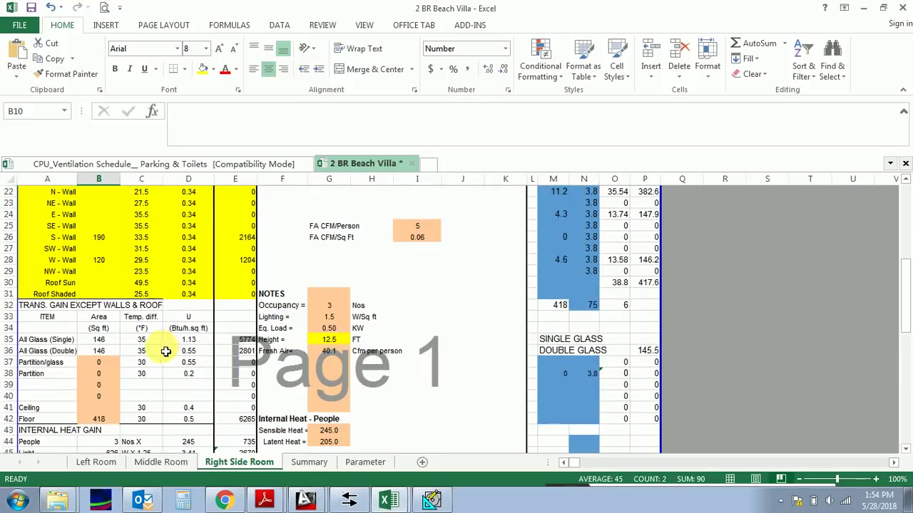
{"action": "left_click", "coordinate": [105, 352]}
{"action": "double_click", "coordinate": [108, 356]}
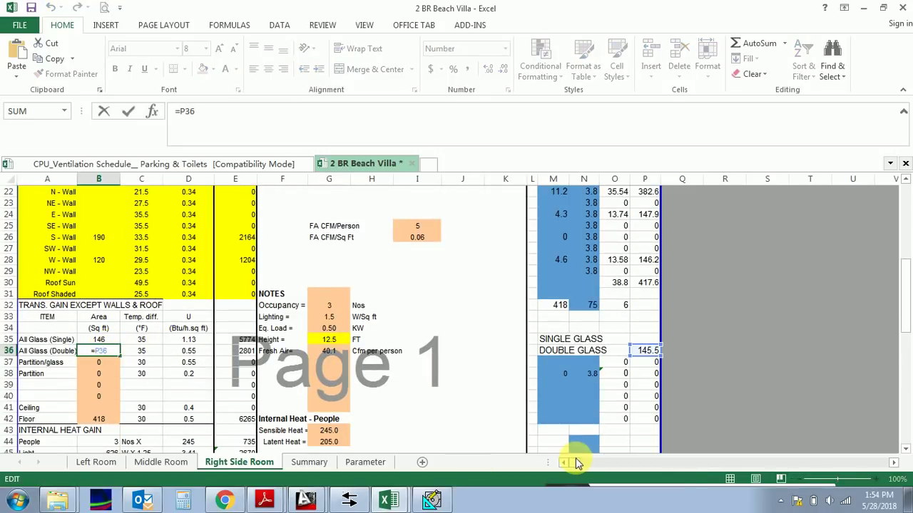
{"action": "key", "text": "Escape"}
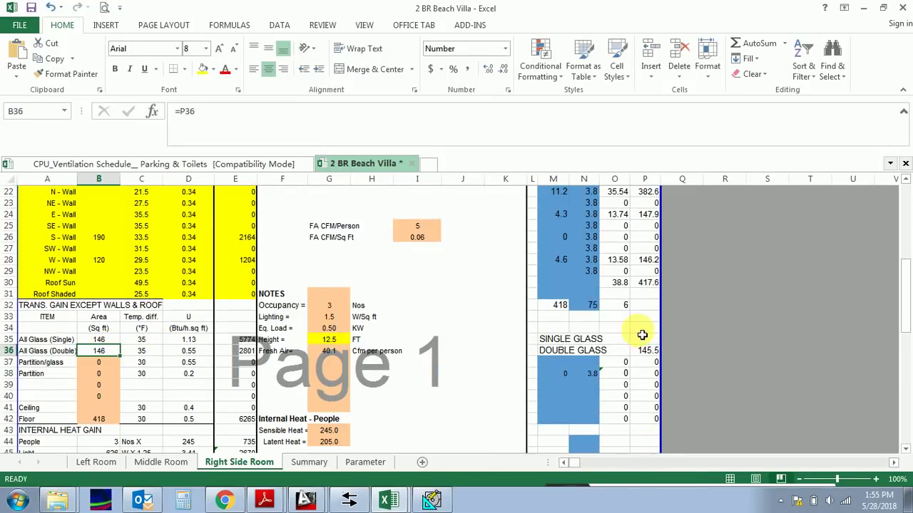
Step: Compare the All Glass (Single) area in B35 with the glass areas listed in the Solar Gain Glass section
{"action": "scroll", "coordinate": [633, 292], "scroll_direction": "up", "scroll_amount": 7}
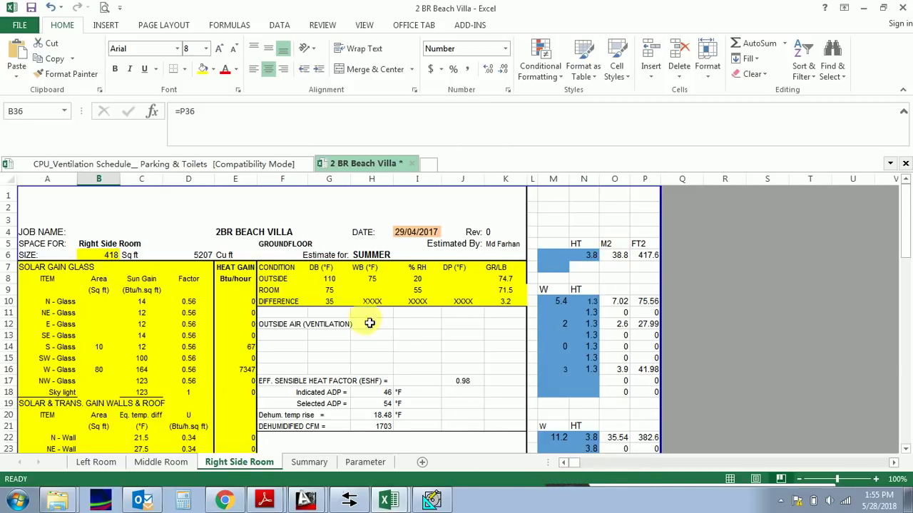
{"action": "scroll", "coordinate": [369, 323], "scroll_direction": "down", "scroll_amount": 5}
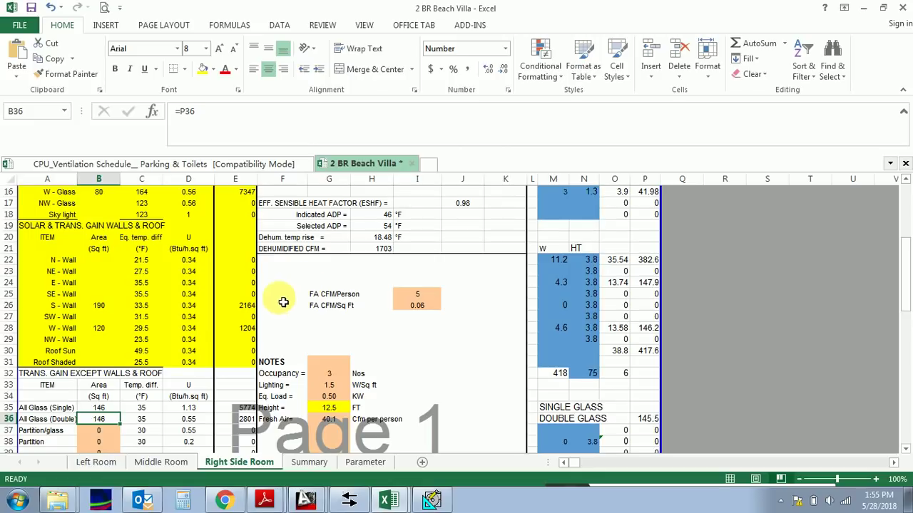
{"action": "scroll", "coordinate": [184, 362], "scroll_direction": "down", "scroll_amount": 2}
{"action": "left_click", "coordinate": [108, 341]}
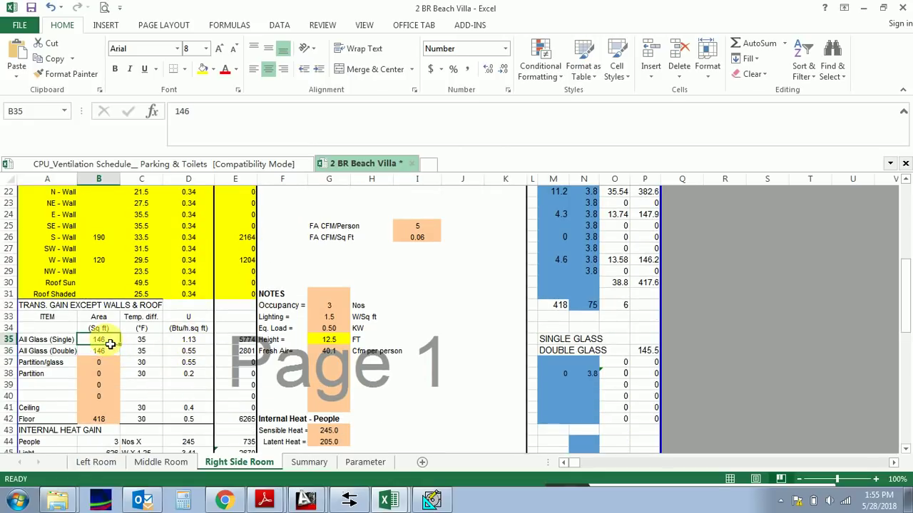
{"action": "scroll", "coordinate": [499, 396], "scroll_direction": "up", "scroll_amount": 1}
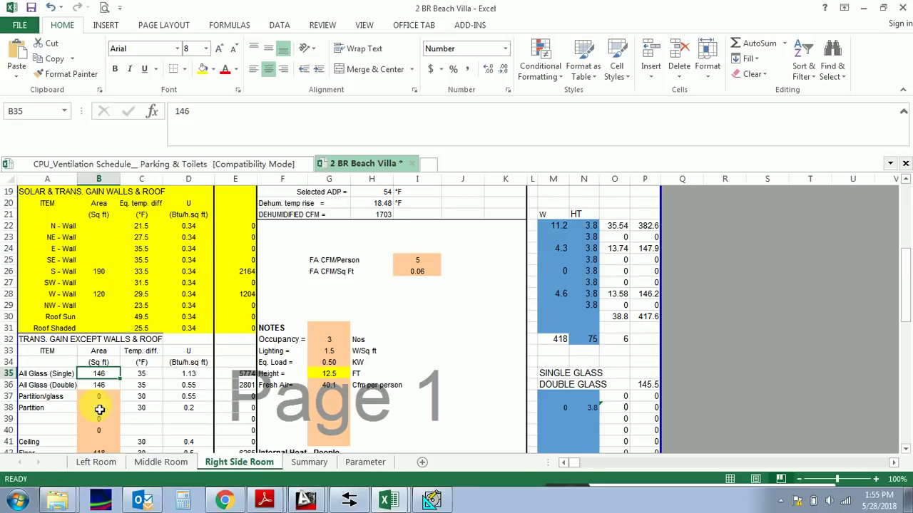
{"action": "scroll", "coordinate": [601, 308], "scroll_direction": "up", "scroll_amount": 3}
{"action": "scroll", "coordinate": [602, 308], "scroll_direction": "up", "scroll_amount": 1}
{"action": "scroll", "coordinate": [591, 316], "scroll_direction": "down", "scroll_amount": 3}
{"action": "scroll", "coordinate": [125, 299], "scroll_direction": "up", "scroll_amount": 5}
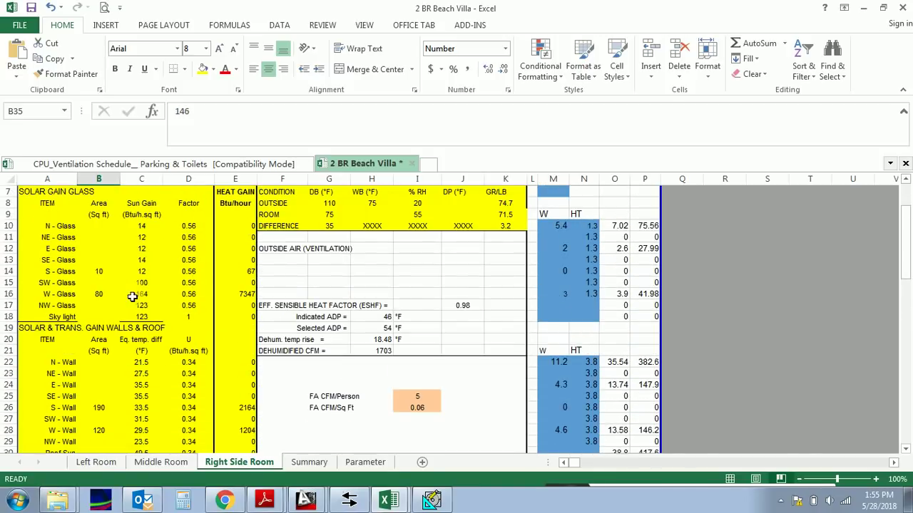
{"action": "left_click", "coordinate": [30, 268]}
Step: Examine the glass widths and heights in columns M and N of the side calculation, rows 10 to 14
{"action": "left_click", "coordinate": [621, 323]}
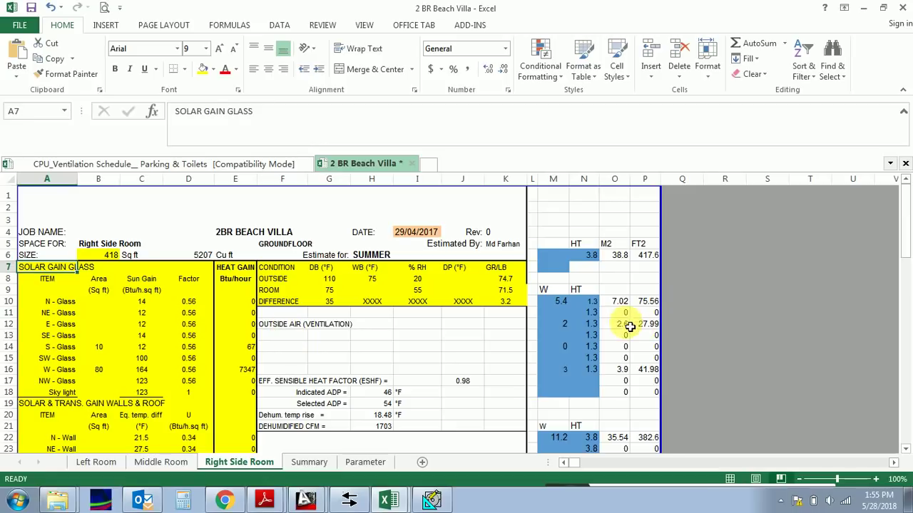
{"action": "left_click", "coordinate": [562, 301]}
{"action": "left_click", "coordinate": [588, 314]}
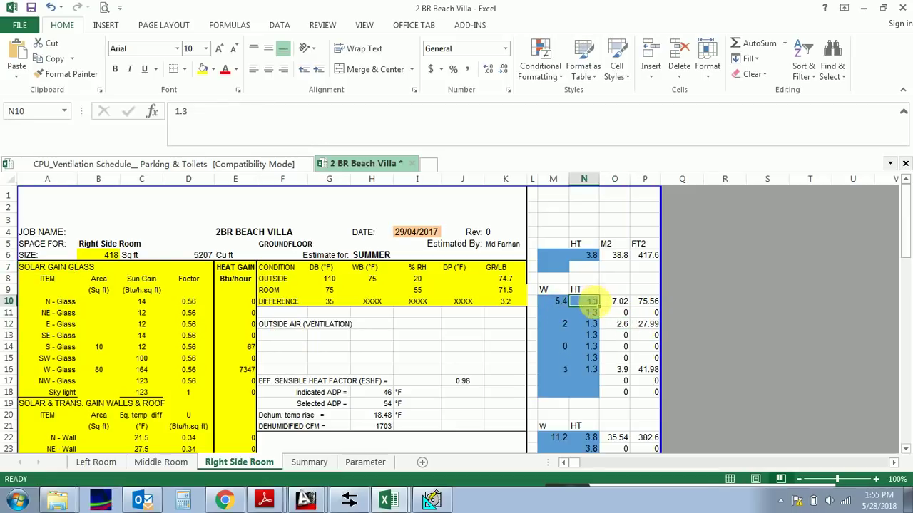
{"action": "left_click", "coordinate": [567, 323]}
{"action": "left_click", "coordinate": [594, 333]}
{"action": "left_click", "coordinate": [565, 348]}
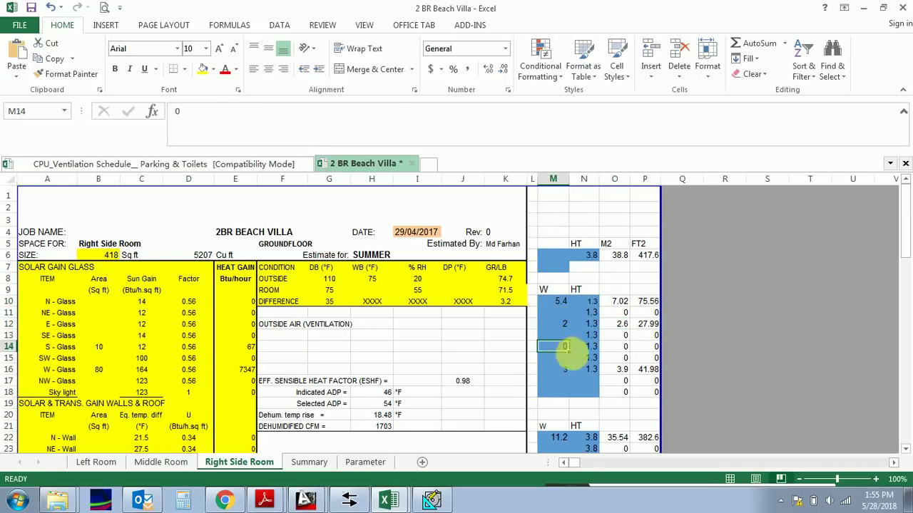
{"action": "left_click", "coordinate": [590, 346]}
Step: Check the glass widths, the square metre areas and their square foot conversions in columns M, O and P, from row 10 down
{"action": "left_click_drag", "start_coordinate": [564, 301], "coordinate": [562, 381]}
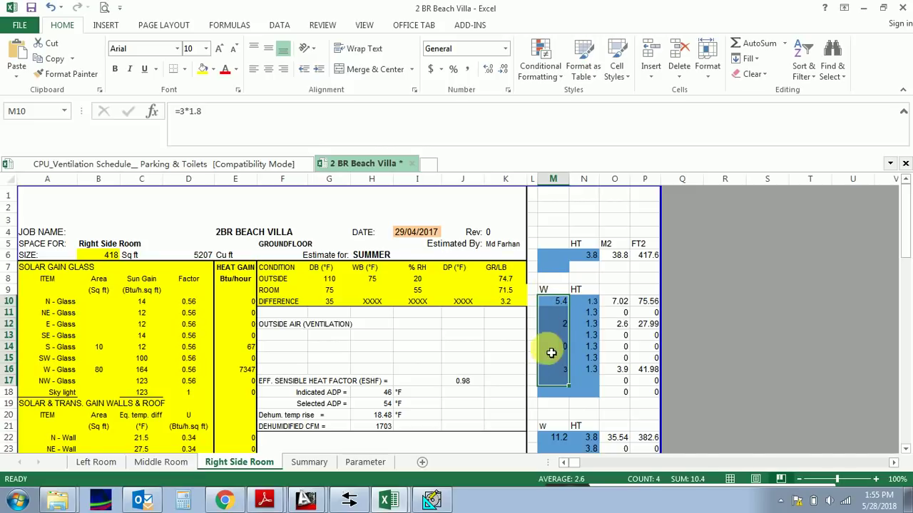
{"action": "left_click_drag", "start_coordinate": [621, 301], "coordinate": [620, 385]}
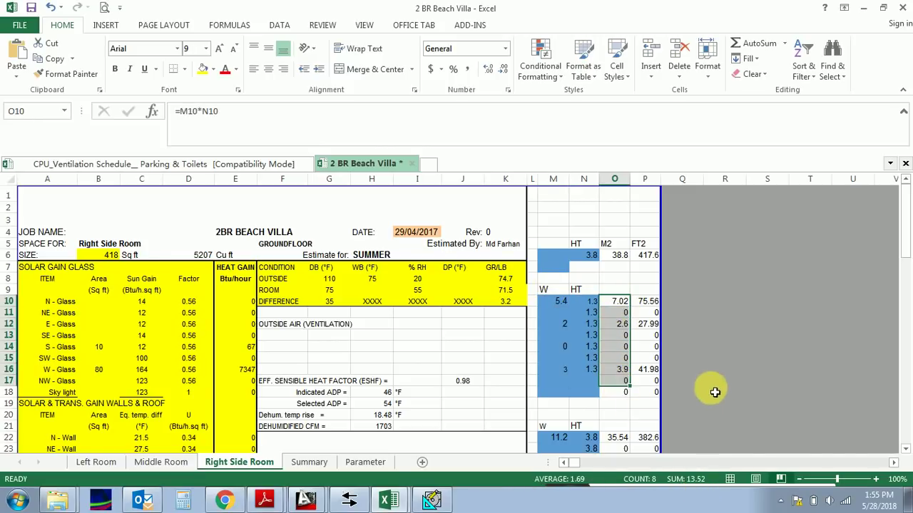
{"action": "left_click", "coordinate": [645, 246]}
{"action": "left_click_drag", "start_coordinate": [648, 303], "coordinate": [649, 394]}
Step: Compare the All Glass (Double) area in B36 with the total of the Solar Gain Glass areas in B10:B18
{"action": "scroll", "coordinate": [404, 418], "scroll_direction": "down", "scroll_amount": 8}
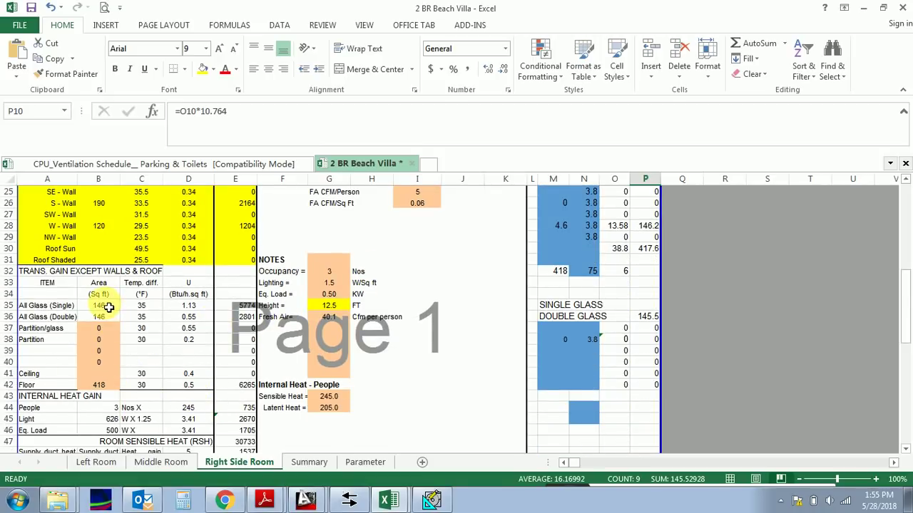
{"action": "left_click", "coordinate": [104, 319]}
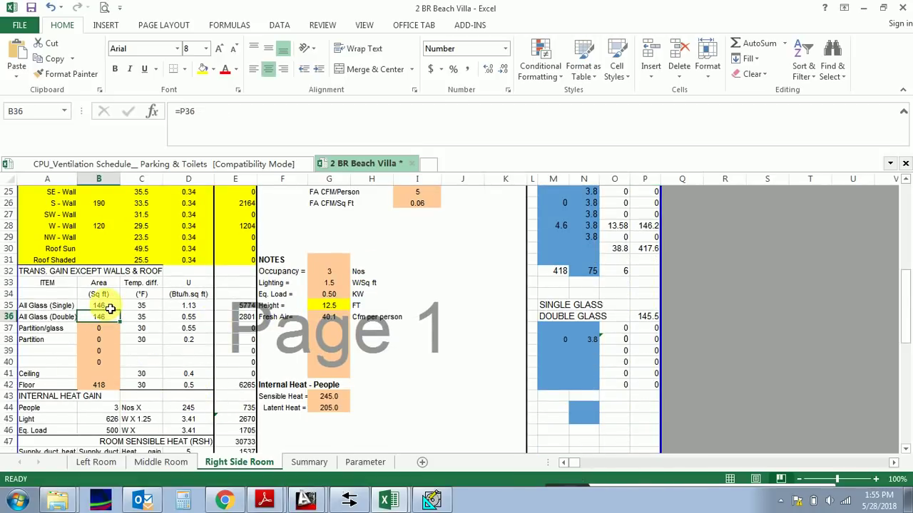
{"action": "scroll", "coordinate": [110, 308], "scroll_direction": "up", "scroll_amount": 5}
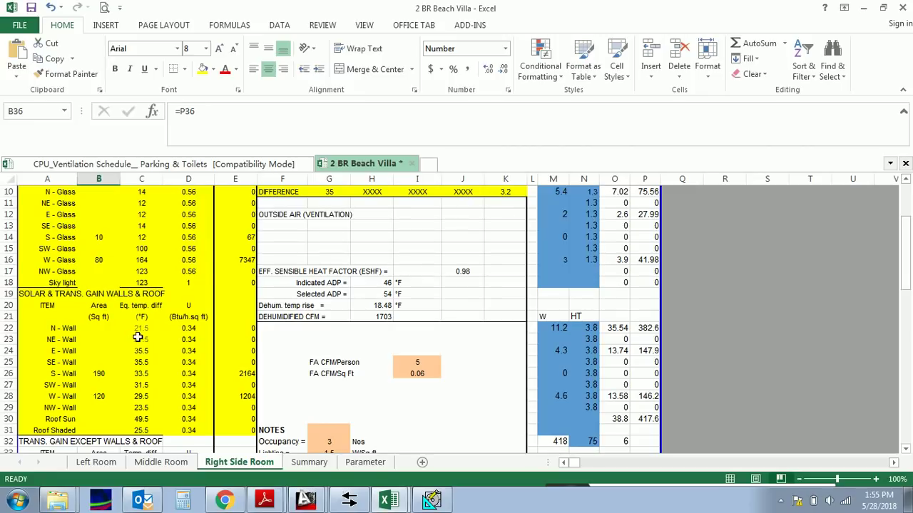
{"action": "scroll", "coordinate": [138, 337], "scroll_direction": "up", "scroll_amount": 2}
{"action": "left_click_drag", "start_coordinate": [99, 261], "coordinate": [98, 351]}
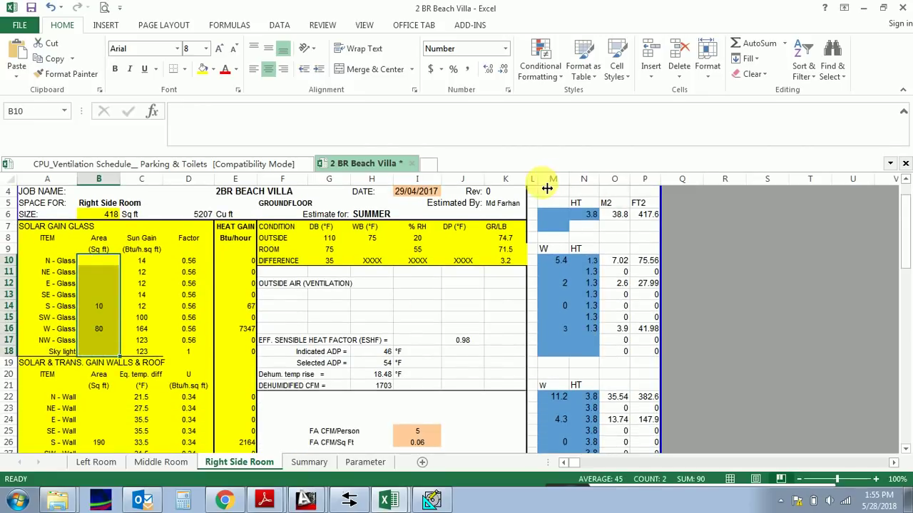
Step: Hide the side calculation columns M to P
{"action": "left_click_drag", "start_coordinate": [546, 178], "coordinate": [646, 179]}
{"action": "right_click", "coordinate": [645, 179]}
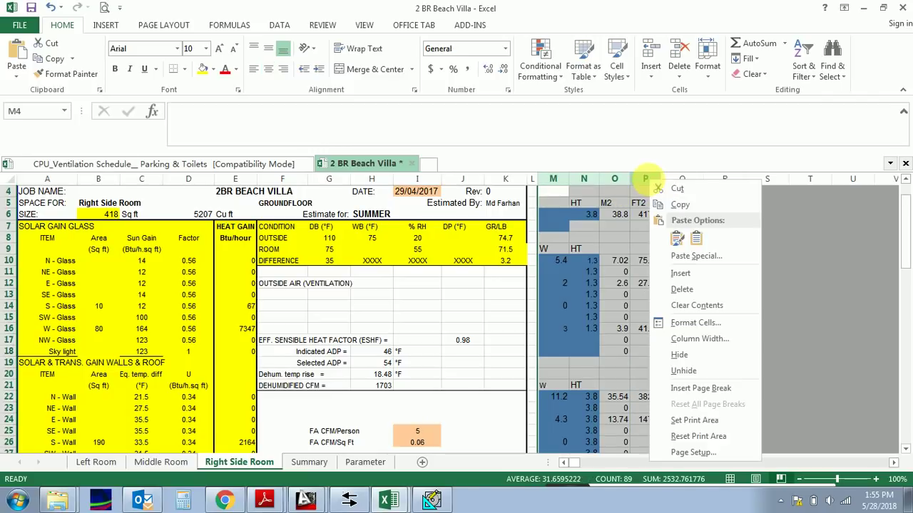
{"action": "left_click", "coordinate": [680, 357]}
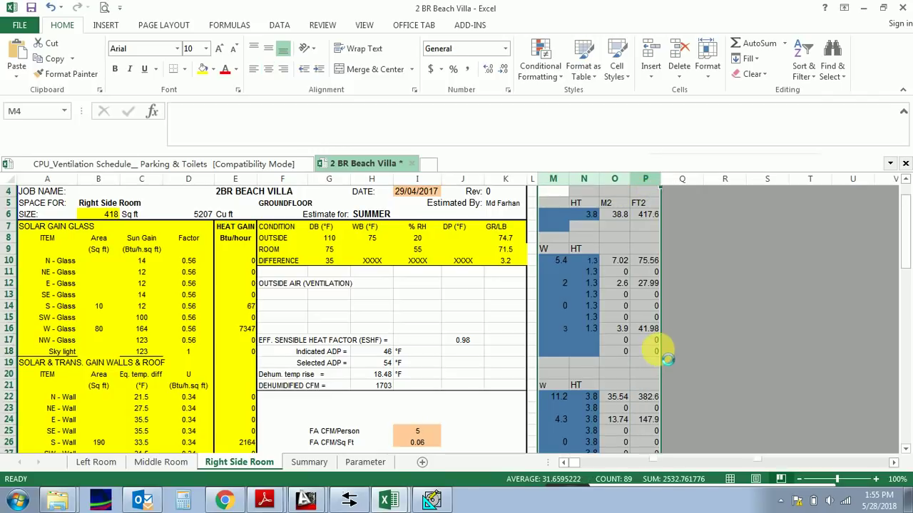
{"action": "left_click", "coordinate": [482, 332]}
Step: Total the glass areas in B10:B18 and set the All Glass (Double) area in B36 and All Glass (Single) area in B35 to 90
{"action": "left_click_drag", "start_coordinate": [99, 261], "coordinate": [91, 351]}
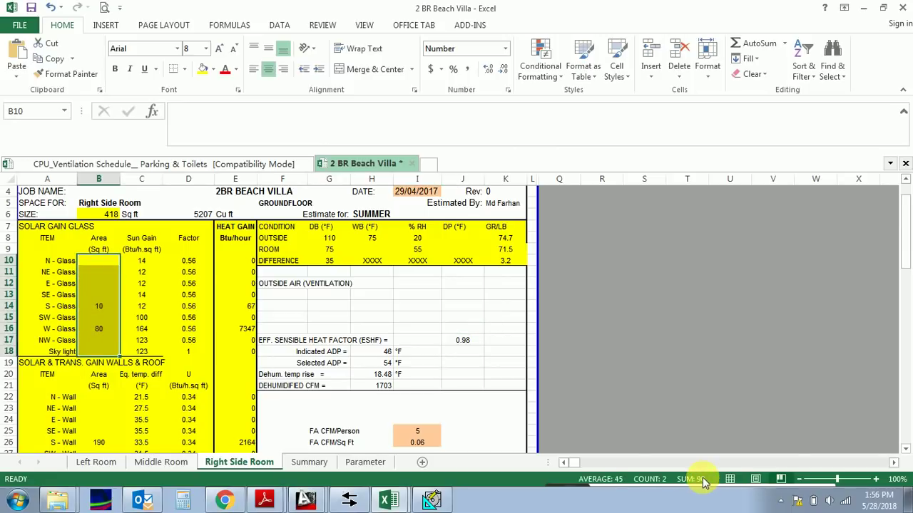
{"action": "scroll", "coordinate": [241, 404], "scroll_direction": "down", "scroll_amount": 6}
{"action": "left_click", "coordinate": [102, 350]}
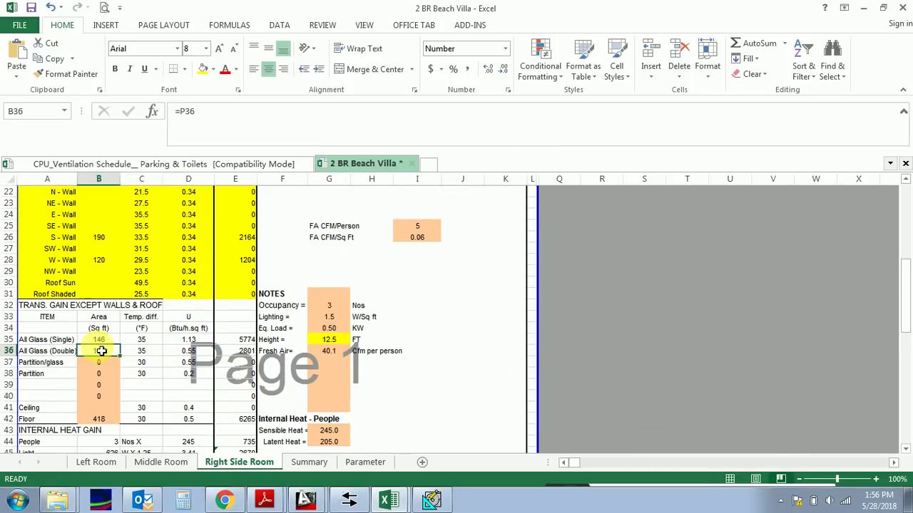
{"action": "type", "text": "90"}
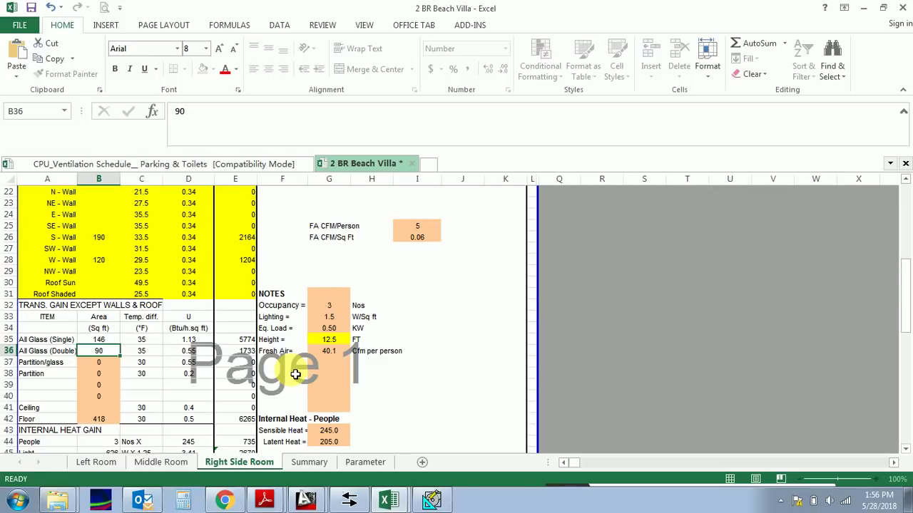
{"action": "key", "text": "Up"}
{"action": "type", "text": "90"}
{"action": "key", "text": "Return"}
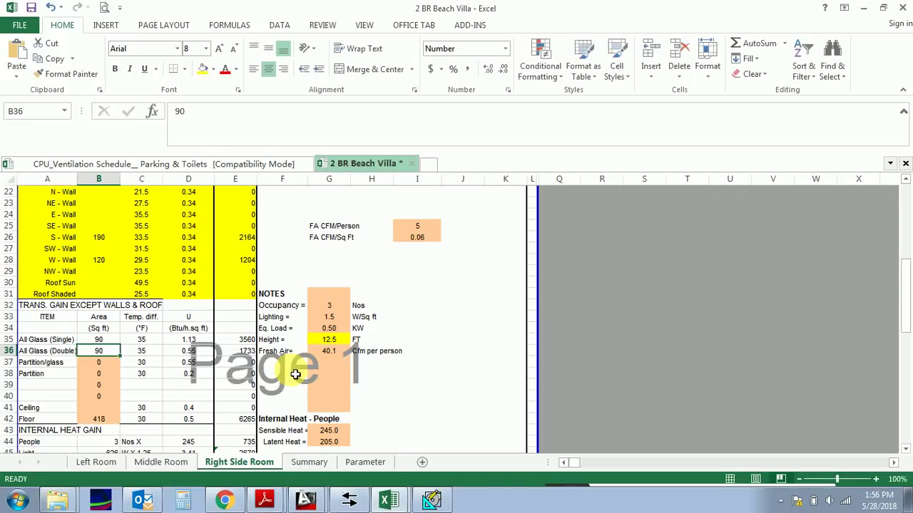
Step: Compare the All Glass (Single) and All Glass (Double) rows and check the single glass U value in D35
{"action": "left_click", "coordinate": [9, 340]}
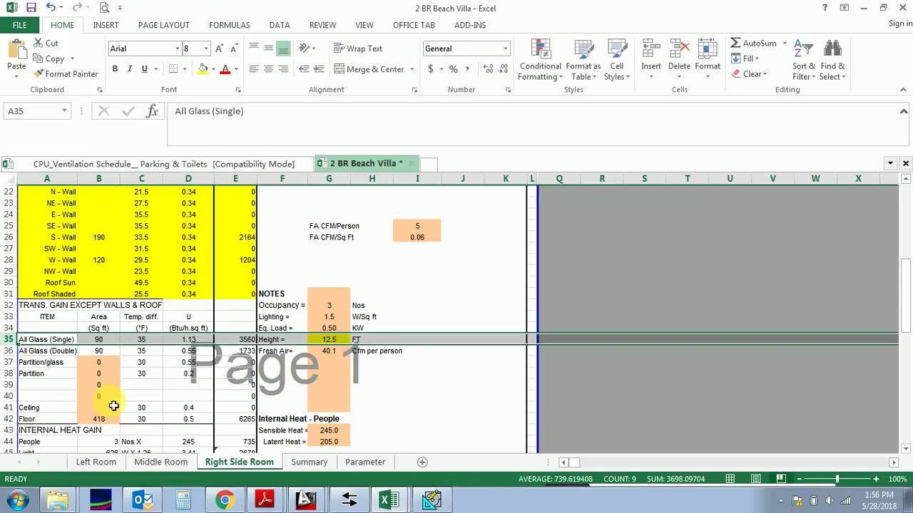
{"action": "left_click", "coordinate": [64, 355]}
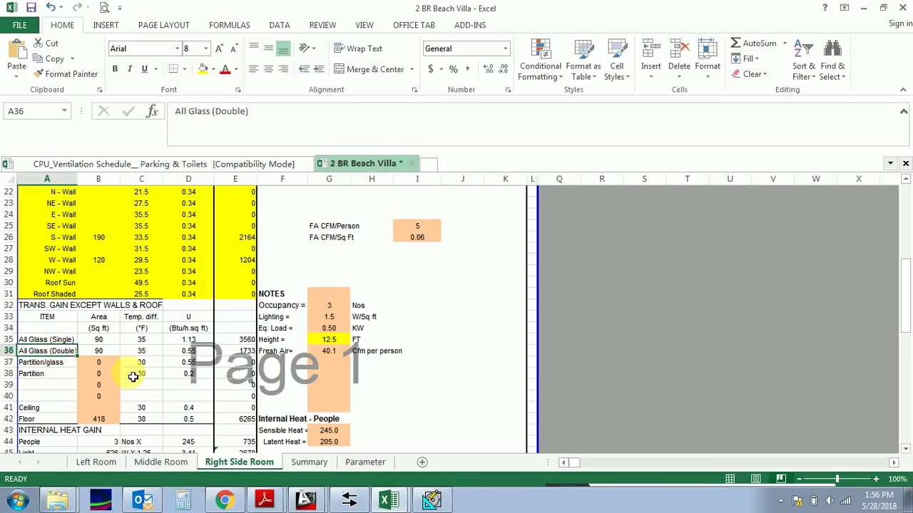
{"action": "left_click", "coordinate": [184, 340]}
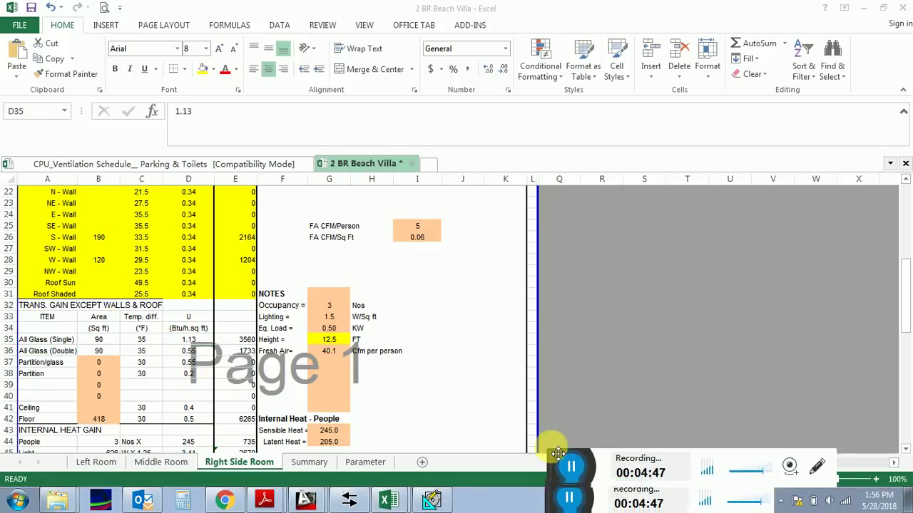
{"action": "left_click_drag", "start_coordinate": [554, 445], "coordinate": [555, 501]}
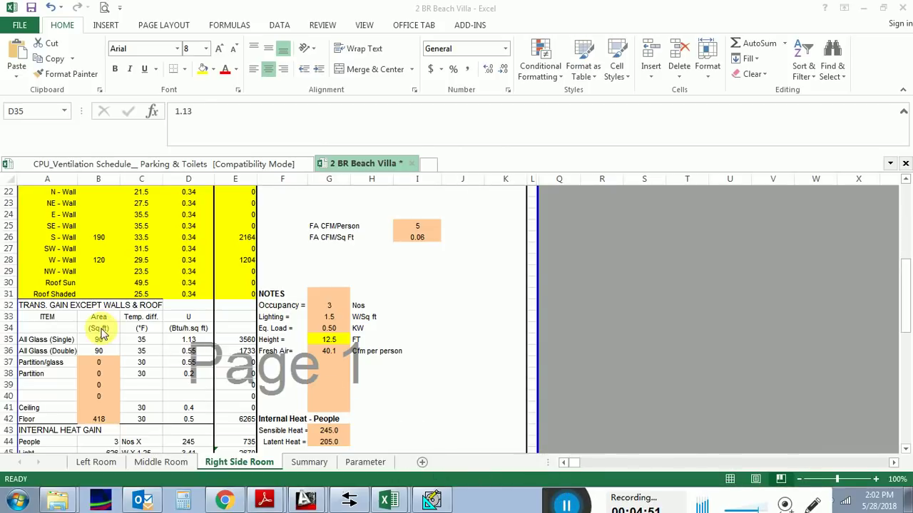
{"action": "left_click", "coordinate": [197, 341]}
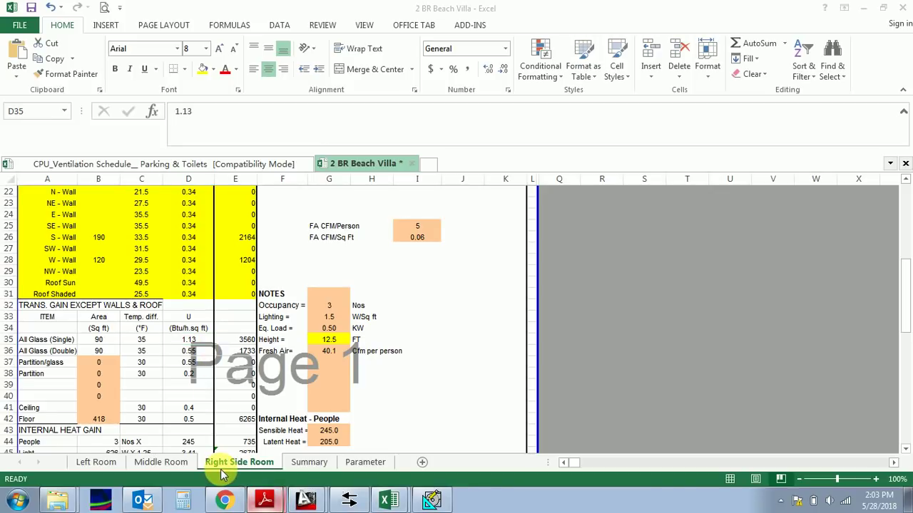
Step: Switch to the ISHRAE Handbook PDF in Adobe Reader and look up the glass factors in Table 1-T-8 and transmission coefficients in Table 1-T-9
{"action": "key", "text": "alt+Tab"}
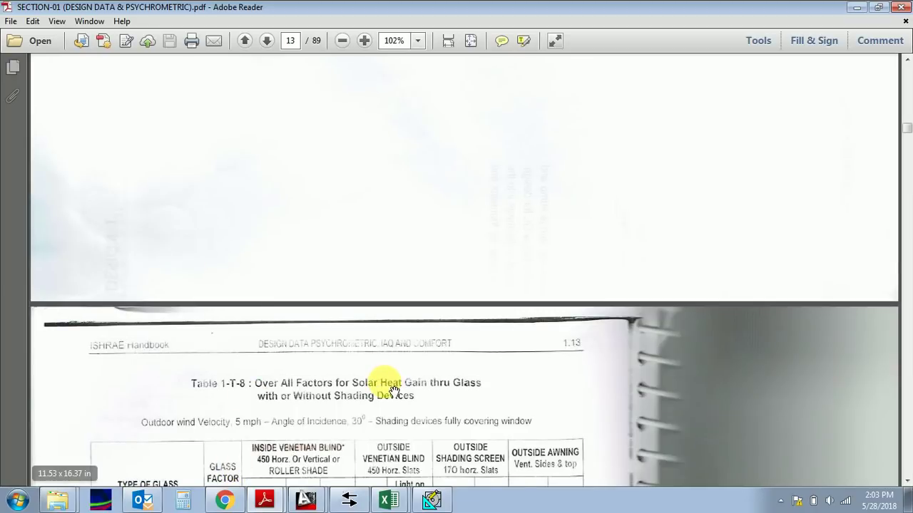
{"action": "scroll", "coordinate": [388, 387], "scroll_direction": "down", "scroll_amount": 5}
{"action": "scroll", "coordinate": [388, 387], "scroll_direction": "down", "scroll_amount": 2}
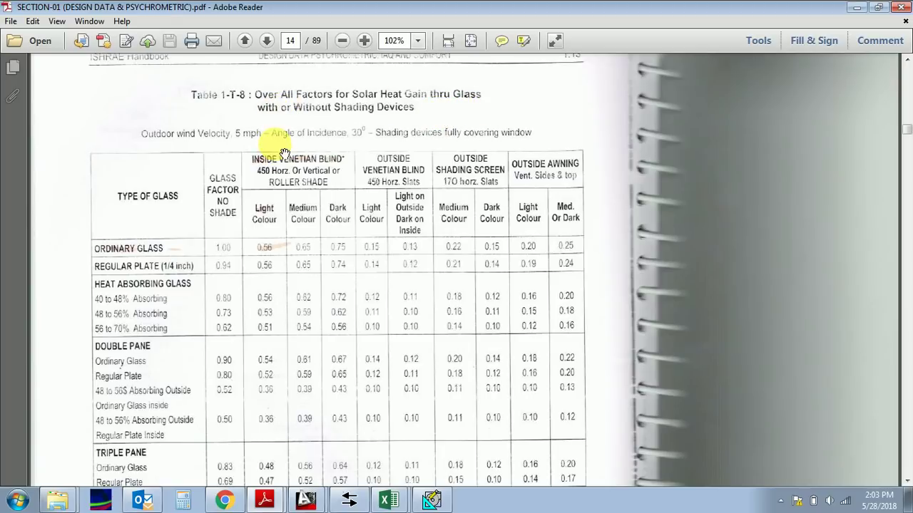
{"action": "scroll", "coordinate": [299, 224], "scroll_direction": "down", "scroll_amount": 10}
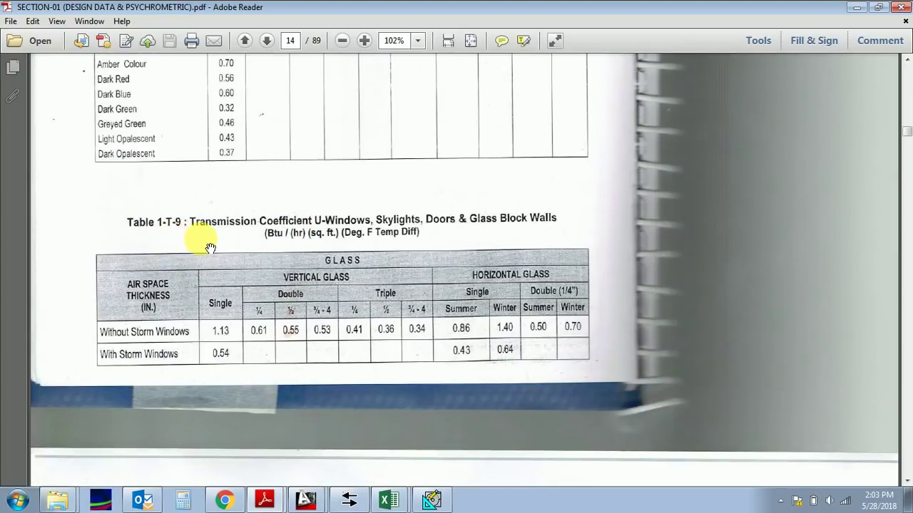
{"action": "scroll", "coordinate": [275, 316], "scroll_direction": "up", "scroll_amount": 10}
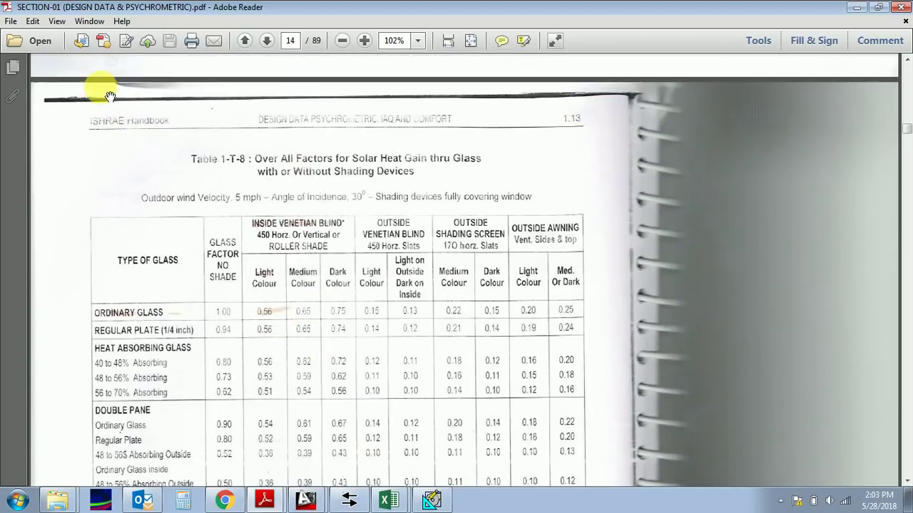
Step: Examine the single and double vertical glass U values in handbook Table 1-T-9 and compare them with the sheet's glass rows
{"action": "scroll", "coordinate": [379, 342], "scroll_direction": "down", "scroll_amount": 10}
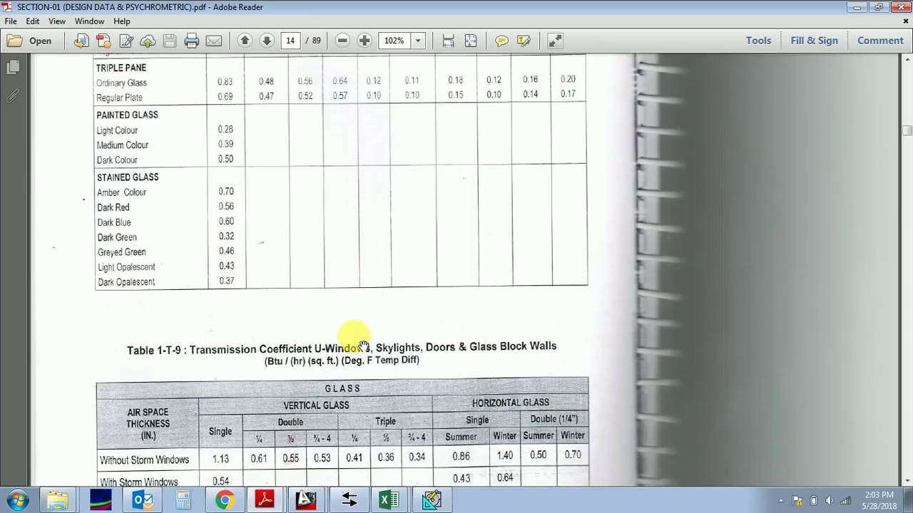
{"action": "scroll", "coordinate": [364, 347], "scroll_direction": "down", "scroll_amount": 5}
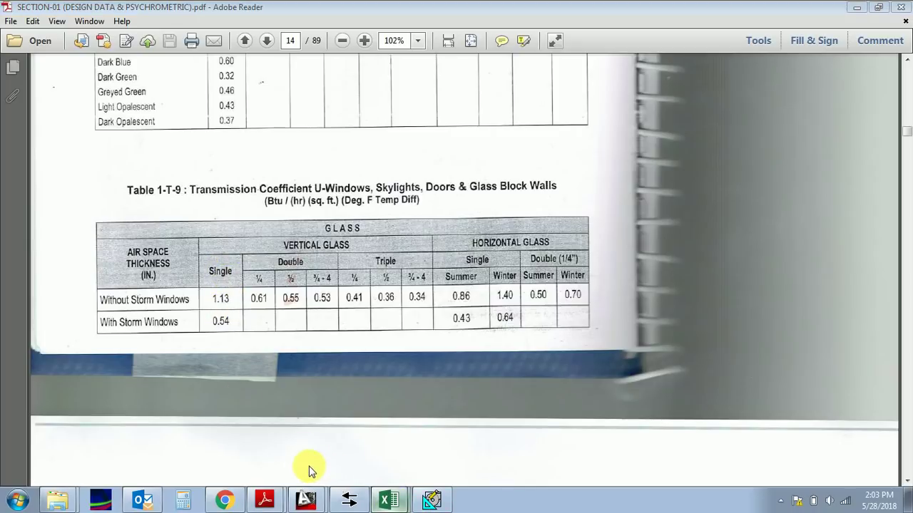
{"action": "key", "text": "alt+Tab"}
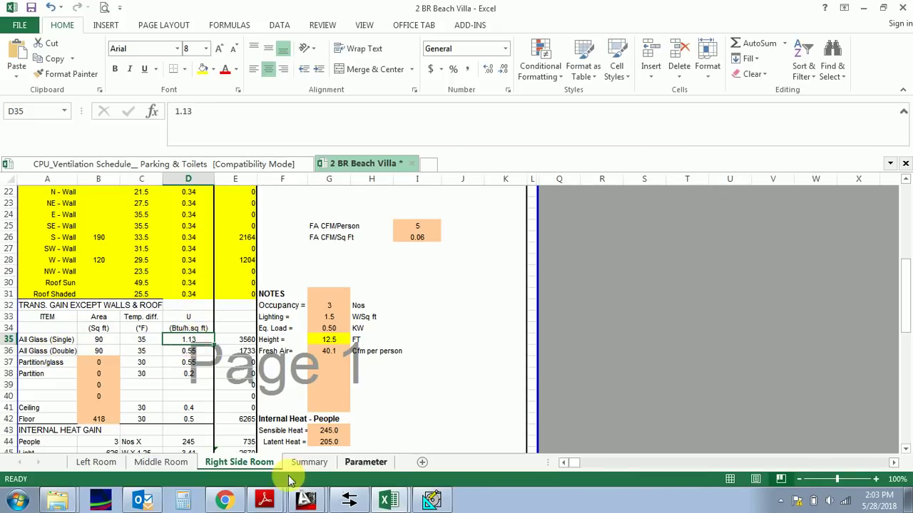
{"action": "left_click", "coordinate": [265, 499]}
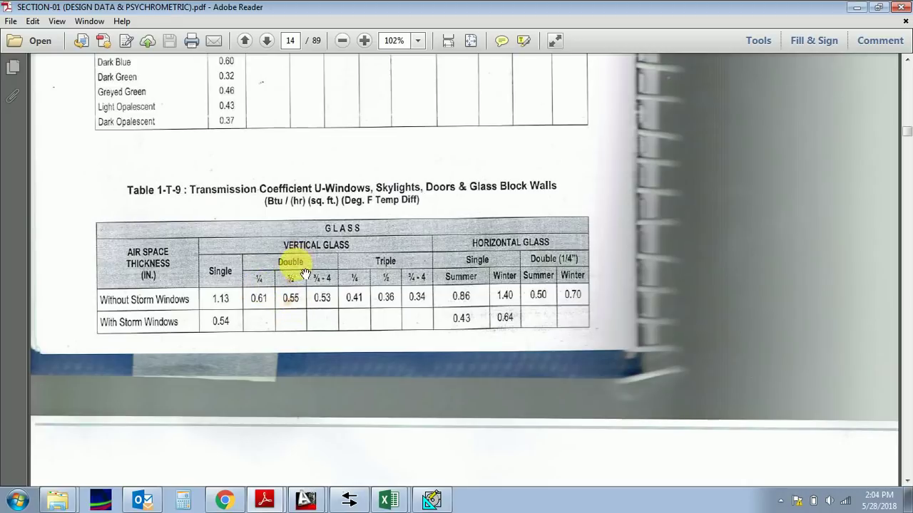
Step: Switch to the Right Side Room sheet in Excel and check the All Glass (Double) U value in D36
{"action": "left_click", "coordinate": [386, 499]}
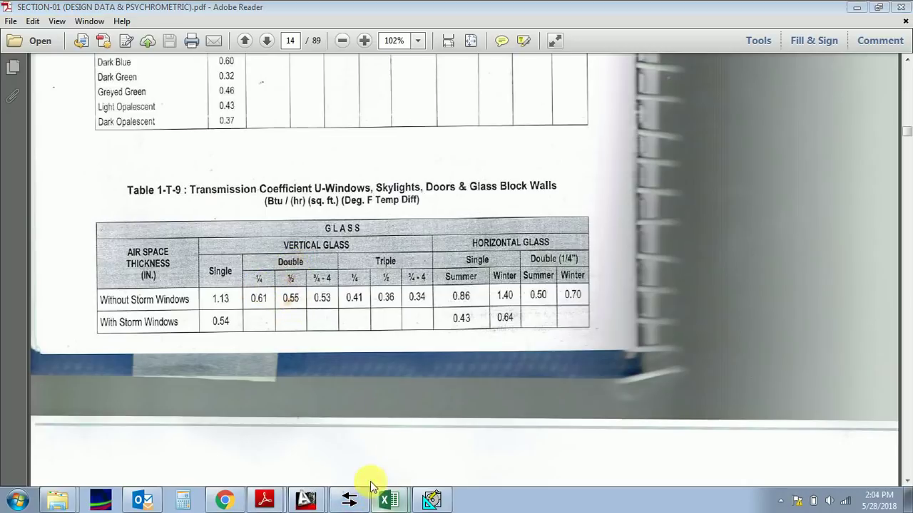
{"action": "left_click", "coordinate": [330, 462]}
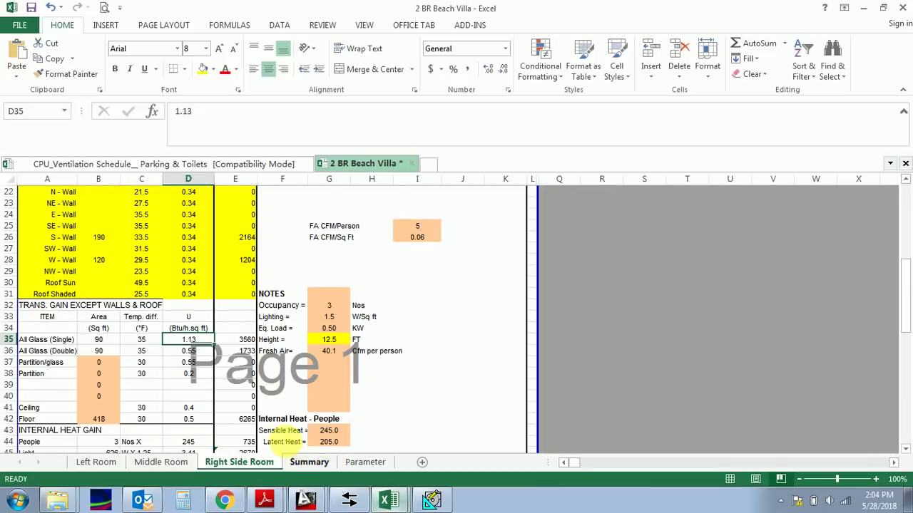
{"action": "left_click", "coordinate": [45, 351]}
{"action": "left_click", "coordinate": [192, 352]}
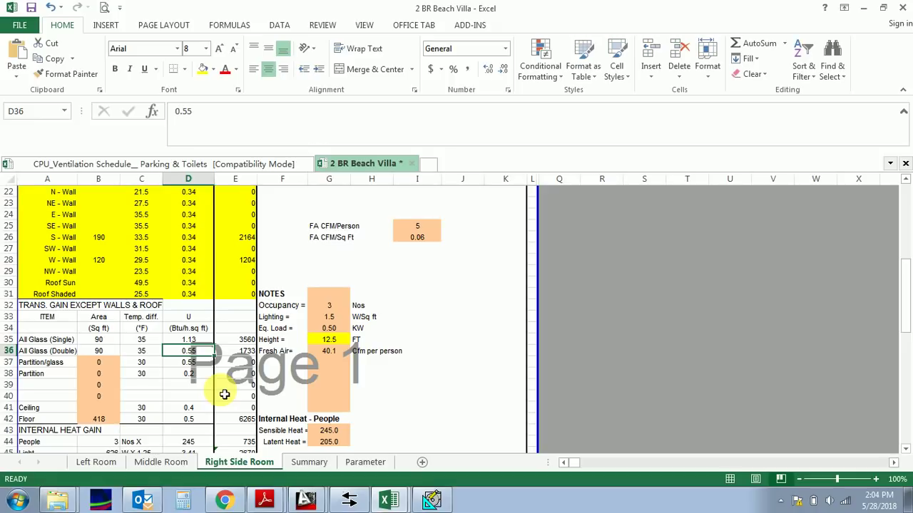
Step: Check the Partition/glass and Partition rows and their U values in D37 and D38
{"action": "left_click", "coordinate": [44, 364]}
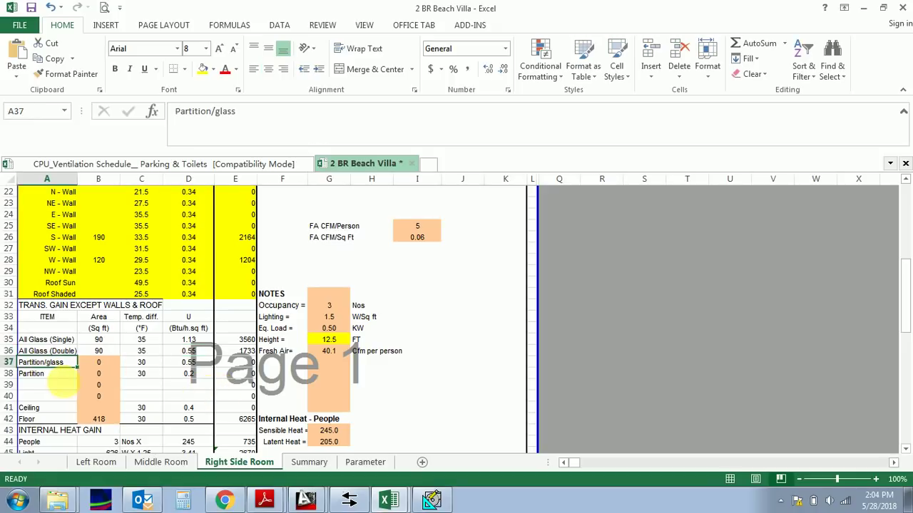
{"action": "left_click", "coordinate": [189, 362]}
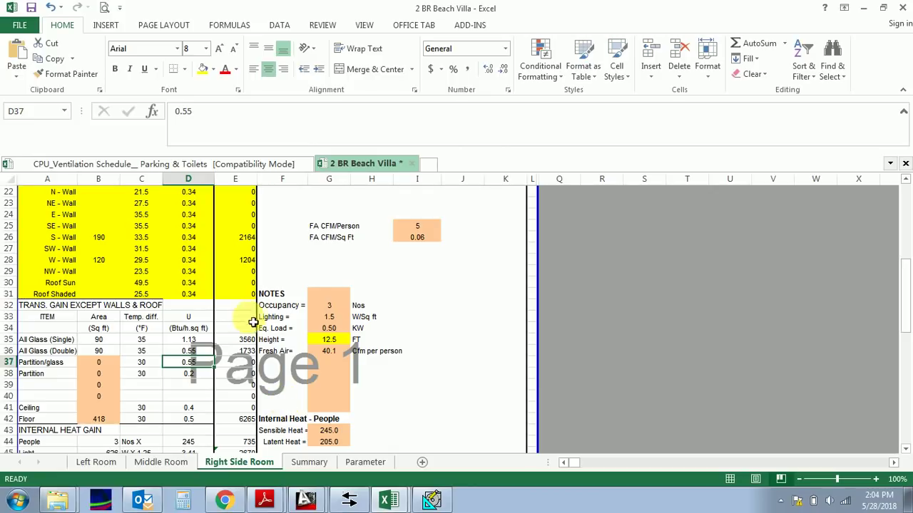
{"action": "left_click", "coordinate": [33, 378]}
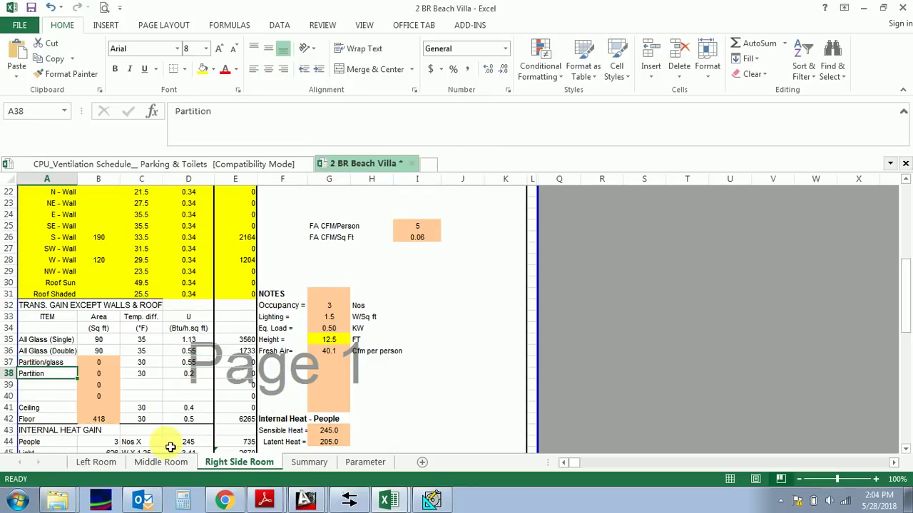
{"action": "left_click", "coordinate": [200, 376]}
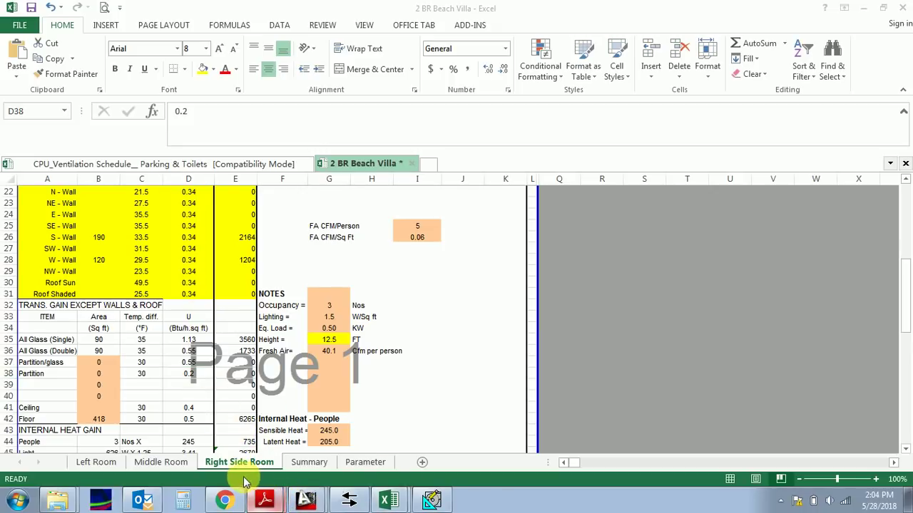
Step: Switch to the ISHRAE Handbook PDF in Adobe Reader and look through the solar tables from 1-T-10 to 1-T-14 for partition U values
{"action": "left_click", "coordinate": [262, 500]}
{"action": "scroll", "coordinate": [305, 309], "scroll_direction": "down", "scroll_amount": 10}
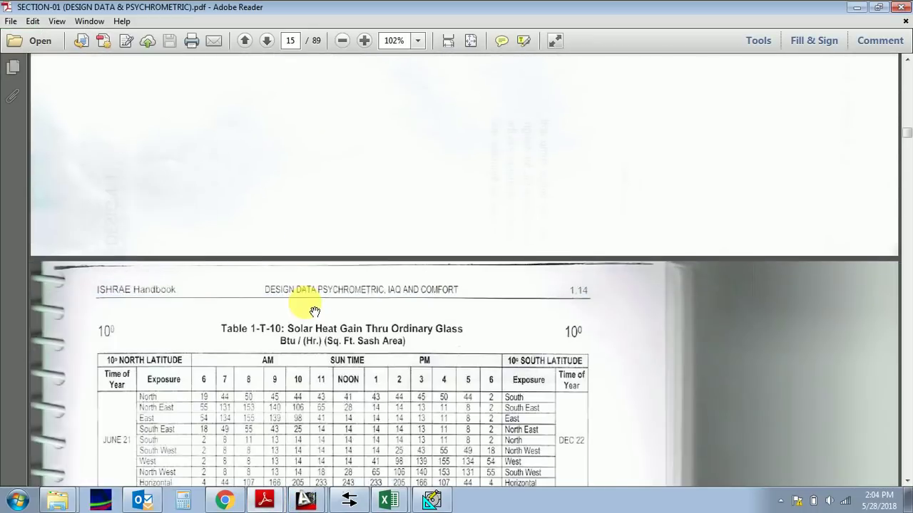
{"action": "scroll", "coordinate": [314, 312], "scroll_direction": "down", "scroll_amount": 15}
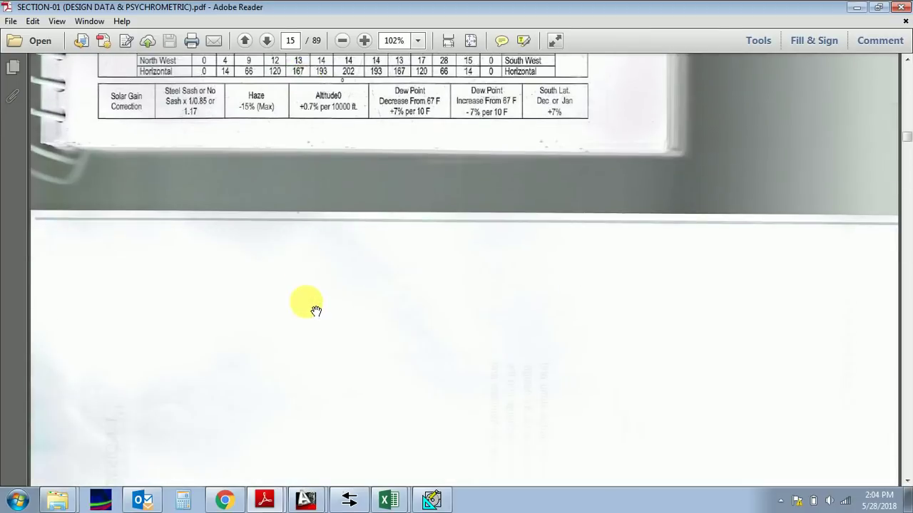
{"action": "scroll", "coordinate": [317, 311], "scroll_direction": "down", "scroll_amount": 20}
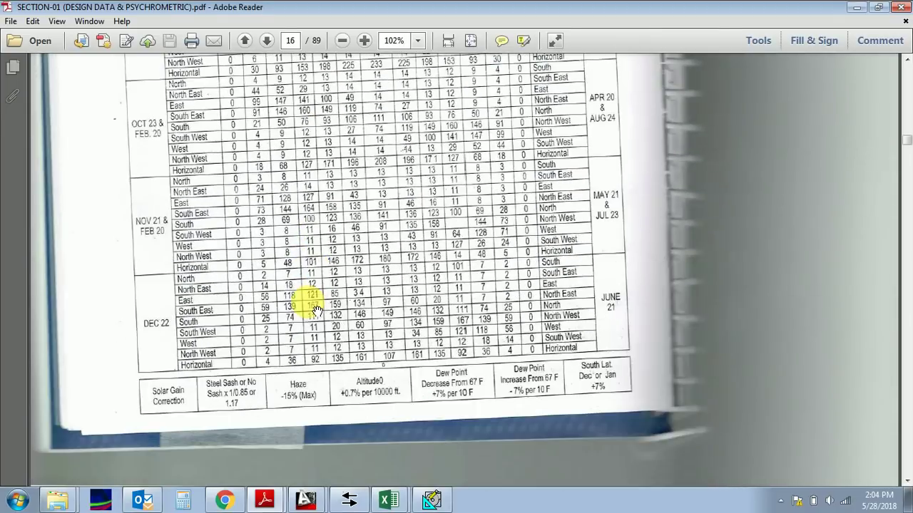
{"action": "scroll", "coordinate": [318, 314], "scroll_direction": "down", "scroll_amount": 15}
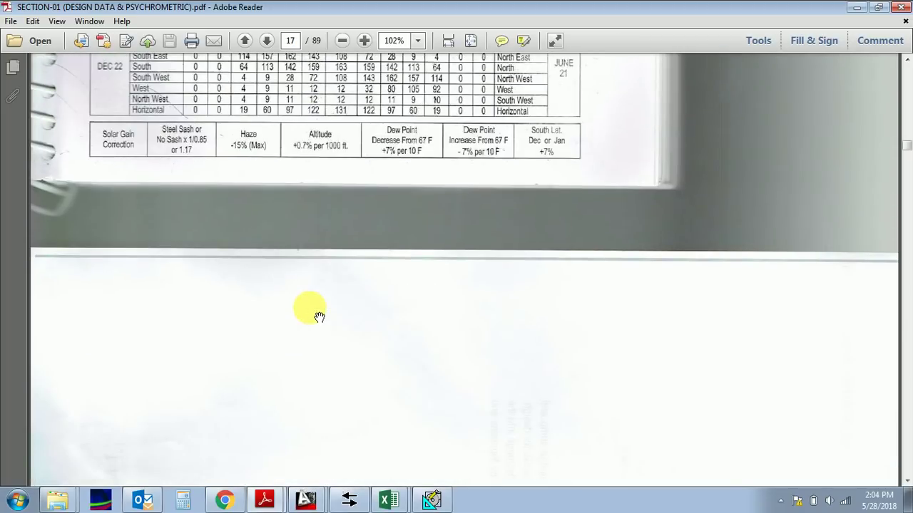
{"action": "scroll", "coordinate": [319, 316], "scroll_direction": "down", "scroll_amount": 15}
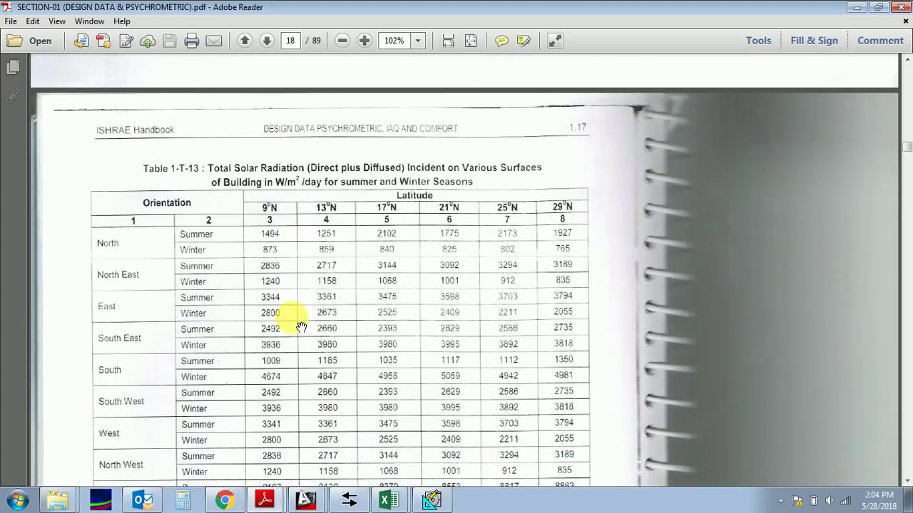
{"action": "scroll", "coordinate": [302, 327], "scroll_direction": "down", "scroll_amount": 12}
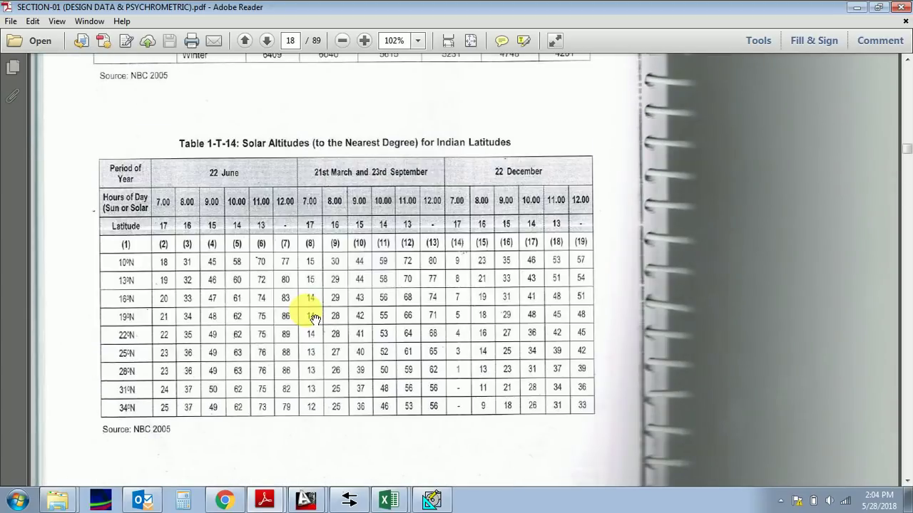
Step: Examine the U-factors for various fenestration products in Table 1-T-15 on handbook pages 1.18 and 1.19
{"action": "scroll", "coordinate": [314, 319], "scroll_direction": "down", "scroll_amount": 12}
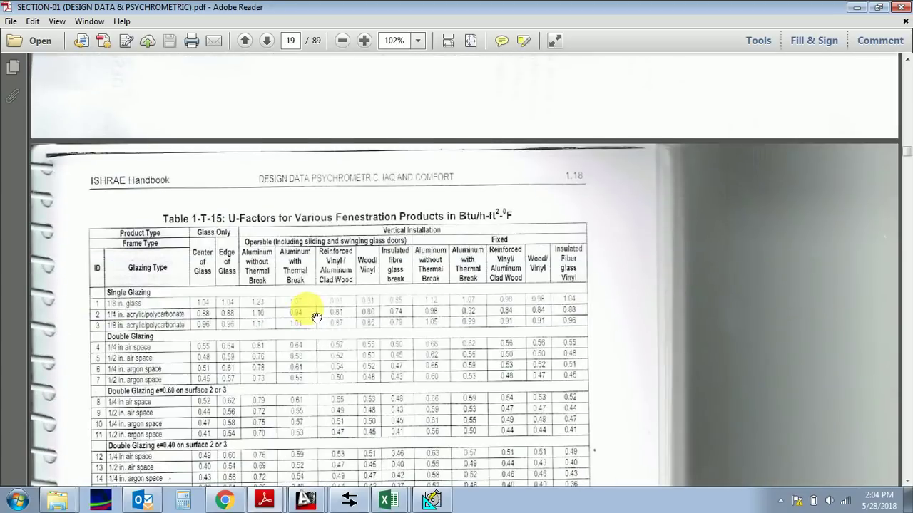
{"action": "scroll", "coordinate": [317, 317], "scroll_direction": "down", "scroll_amount": 8}
{"action": "scroll", "coordinate": [316, 317], "scroll_direction": "up", "scroll_amount": 6}
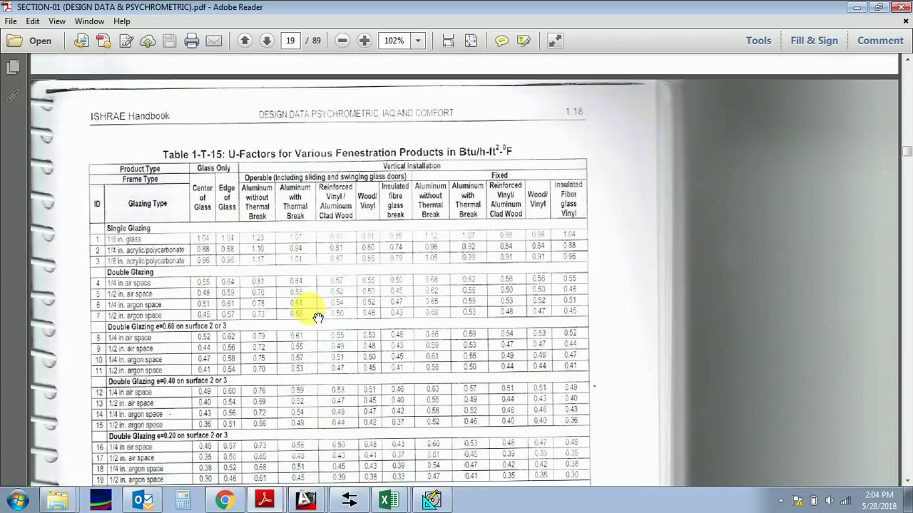
{"action": "scroll", "coordinate": [318, 316], "scroll_direction": "down", "scroll_amount": 12}
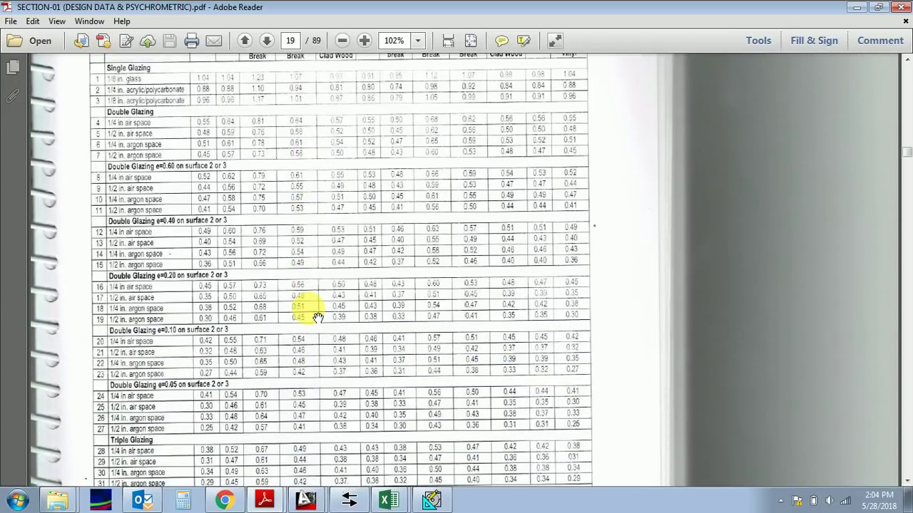
{"action": "scroll", "coordinate": [319, 319], "scroll_direction": "down", "scroll_amount": 15}
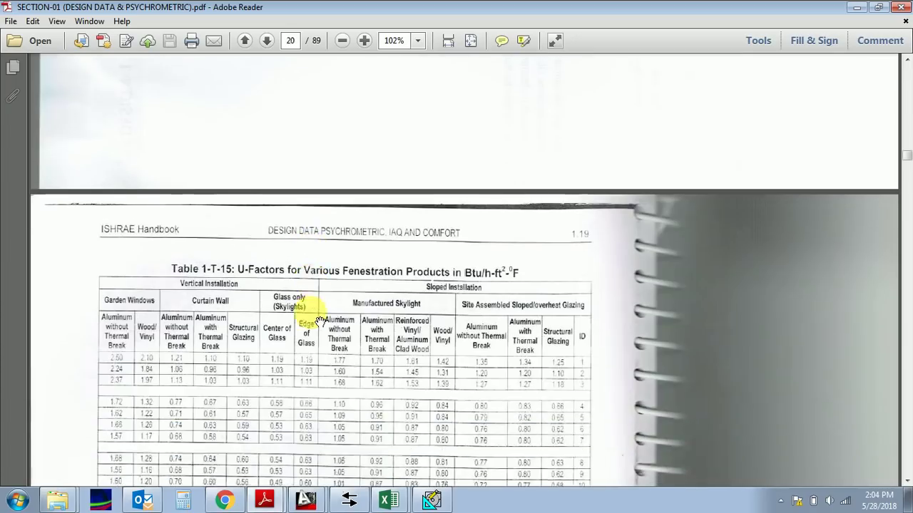
{"action": "scroll", "coordinate": [320, 320], "scroll_direction": "up", "scroll_amount": 5}
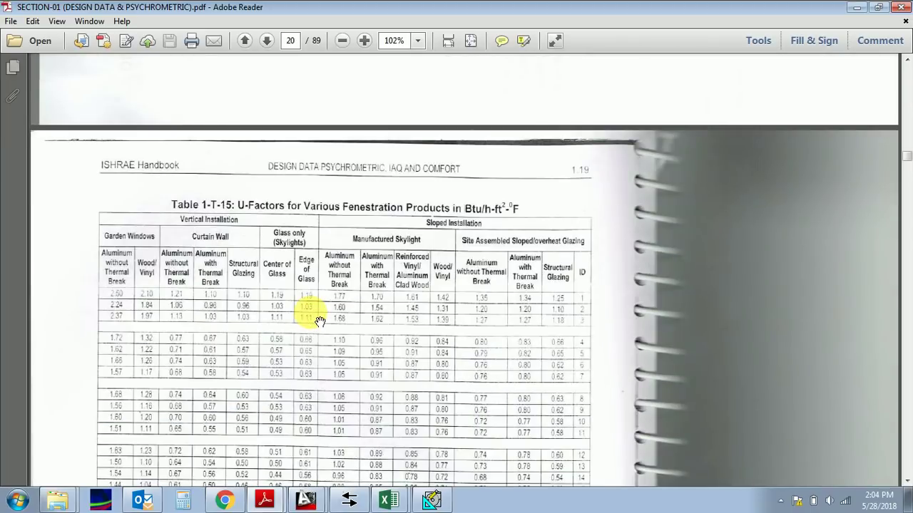
{"action": "scroll", "coordinate": [319, 321], "scroll_direction": "down", "scroll_amount": 9}
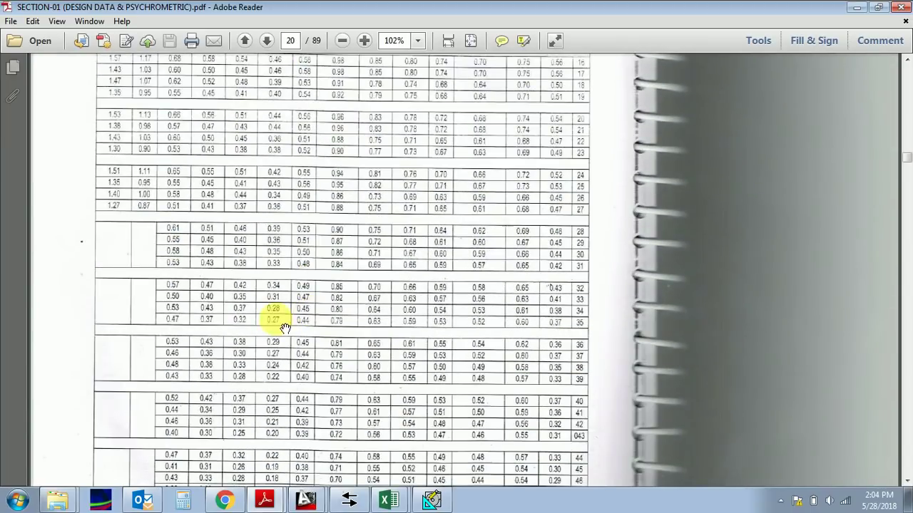
Step: Find Table 1-T-20 on handbook page 1.21 and examine the thermal resistance columns and the building board materials
{"action": "scroll", "coordinate": [282, 326], "scroll_direction": "down", "scroll_amount": 10}
{"action": "scroll", "coordinate": [284, 328], "scroll_direction": "down", "scroll_amount": 15}
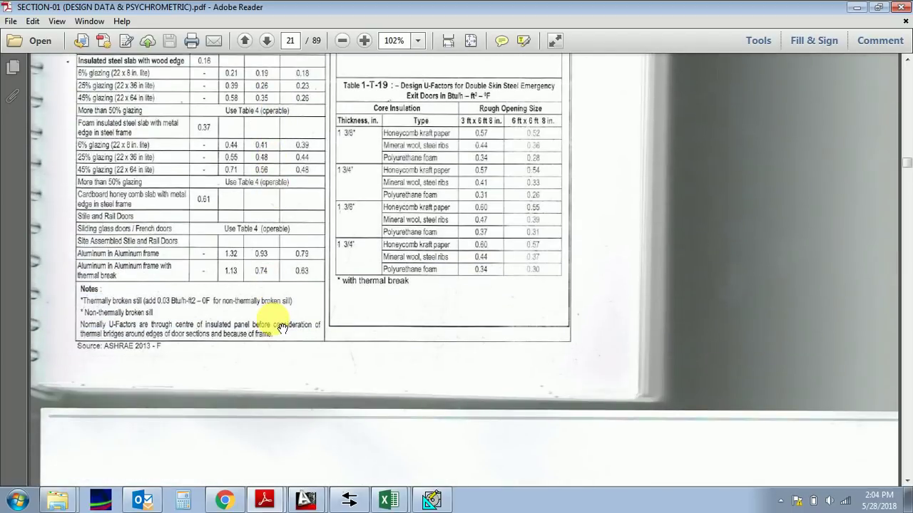
{"action": "scroll", "coordinate": [281, 328], "scroll_direction": "down", "scroll_amount": 10}
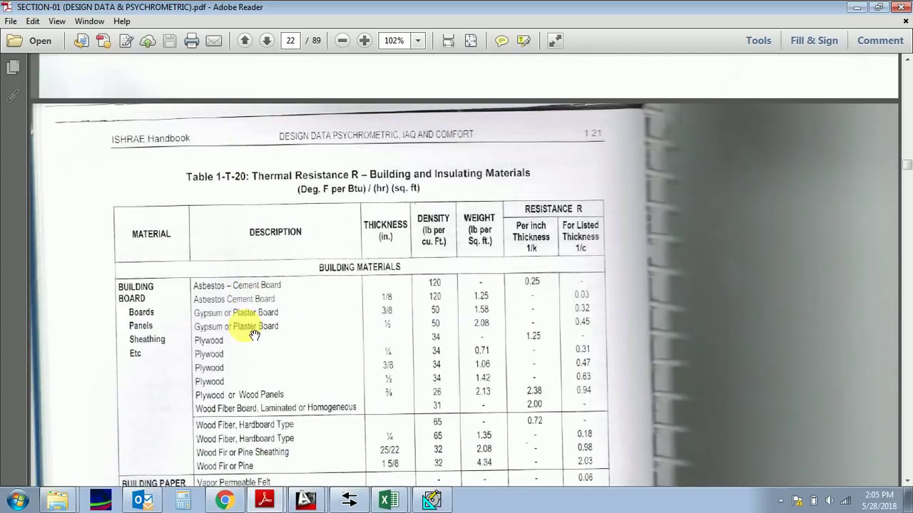
{"action": "scroll", "coordinate": [349, 342], "scroll_direction": "down", "scroll_amount": 1}
{"action": "scroll", "coordinate": [343, 331], "scroll_direction": "up", "scroll_amount": 1}
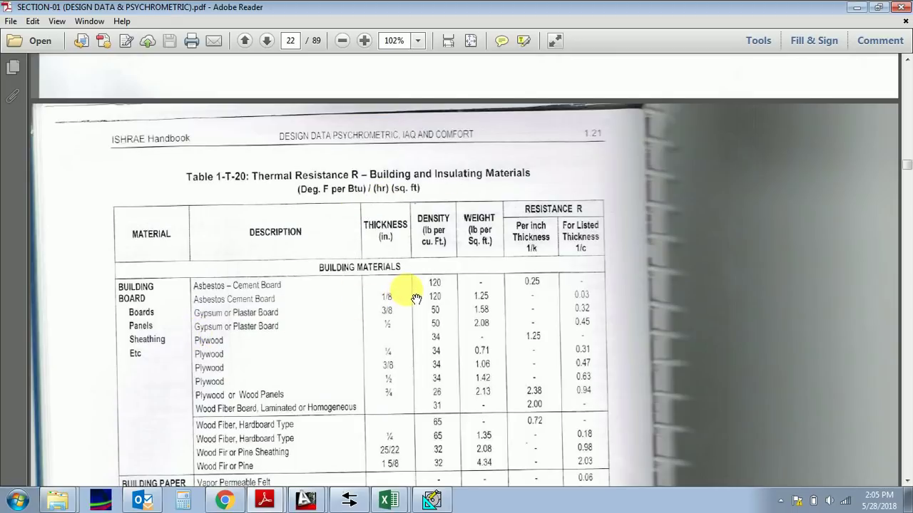
{"action": "scroll", "coordinate": [408, 292], "scroll_direction": "down", "scroll_amount": 1}
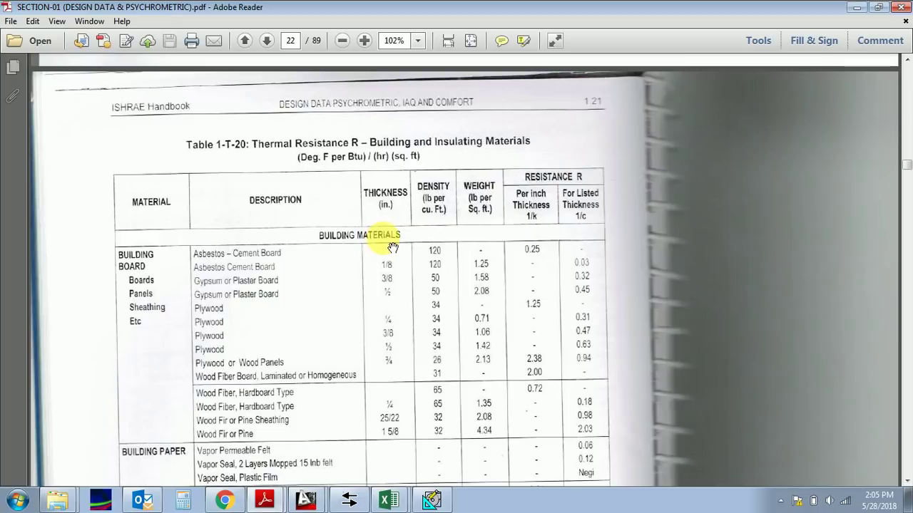
{"action": "scroll", "coordinate": [394, 247], "scroll_direction": "down", "scroll_amount": 5}
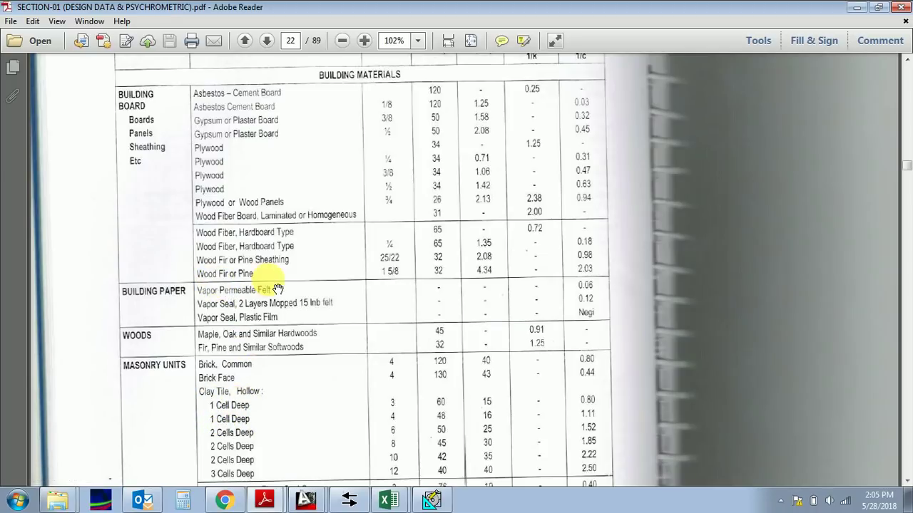
{"action": "scroll", "coordinate": [216, 178], "scroll_direction": "up", "scroll_amount": 1}
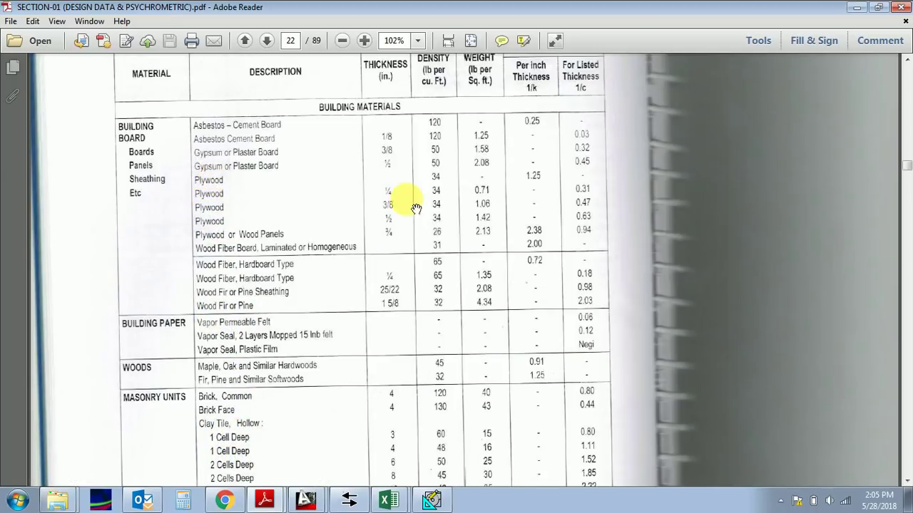
Step: Review the masonry unit, gypsum partition tile, plywood and wood resistance values in Table 1-T-20
{"action": "scroll", "coordinate": [325, 261], "scroll_direction": "down", "scroll_amount": 5}
{"action": "scroll", "coordinate": [276, 376], "scroll_direction": "down", "scroll_amount": 4}
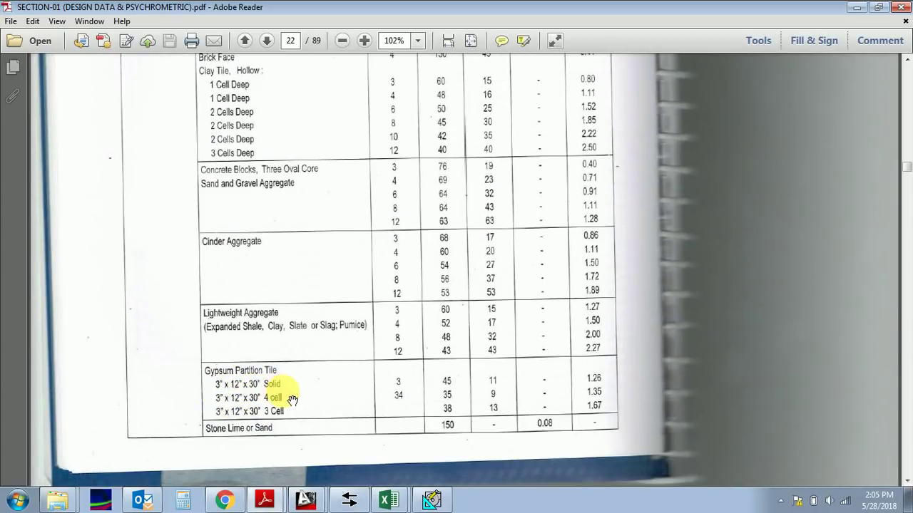
{"action": "scroll", "coordinate": [377, 392], "scroll_direction": "up", "scroll_amount": 7}
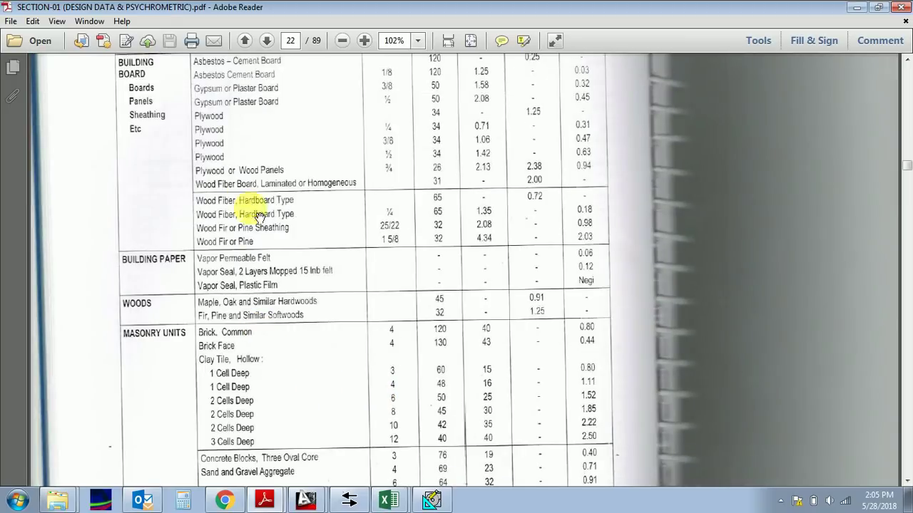
{"action": "scroll", "coordinate": [242, 210], "scroll_direction": "up", "scroll_amount": 3}
{"action": "scroll", "coordinate": [435, 200], "scroll_direction": "up", "scroll_amount": 1}
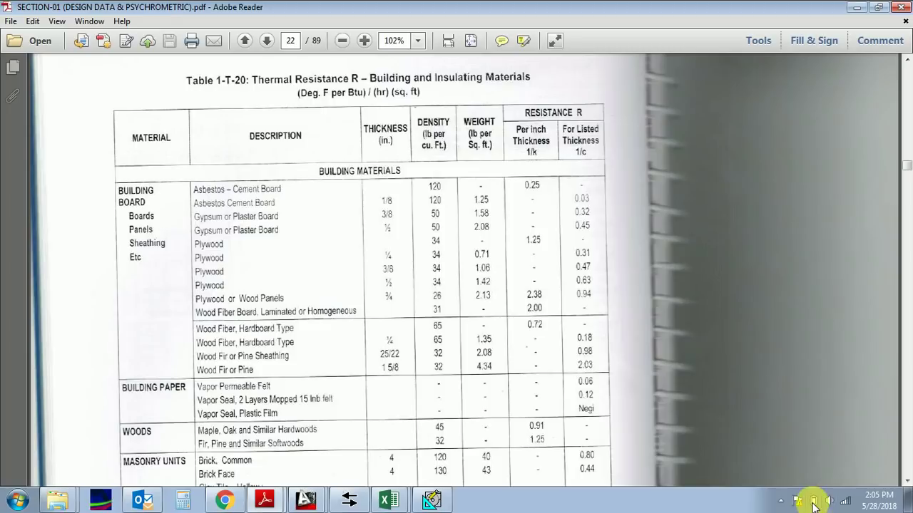
{"action": "left_click", "coordinate": [778, 503]}
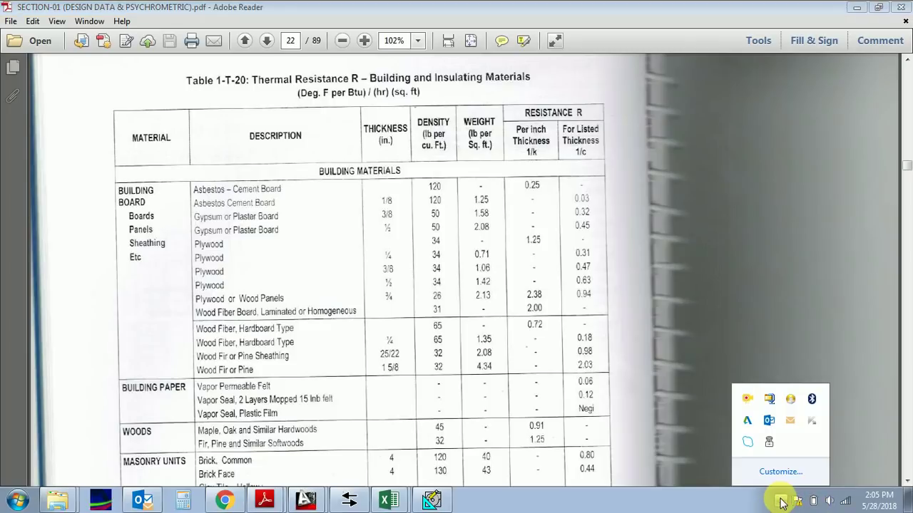
{"action": "left_click", "coordinate": [520, 360]}
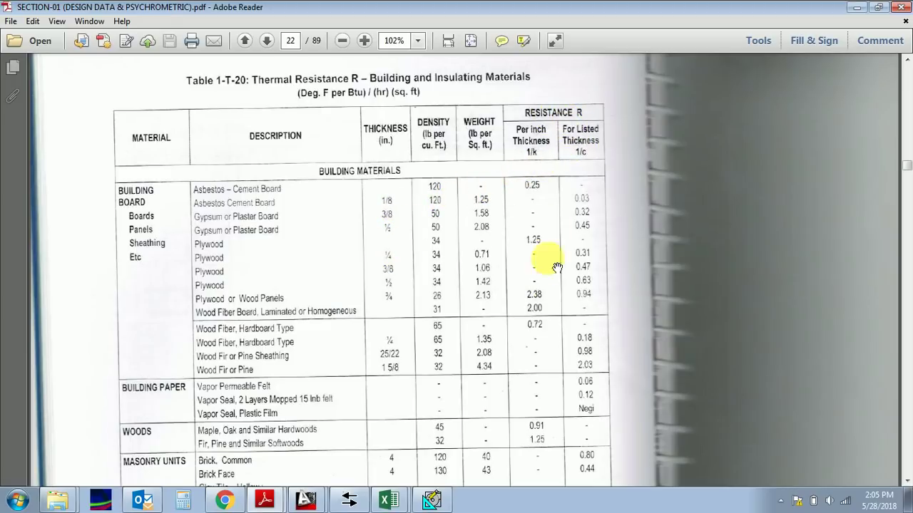
{"action": "scroll", "coordinate": [281, 396], "scroll_direction": "down", "scroll_amount": 3}
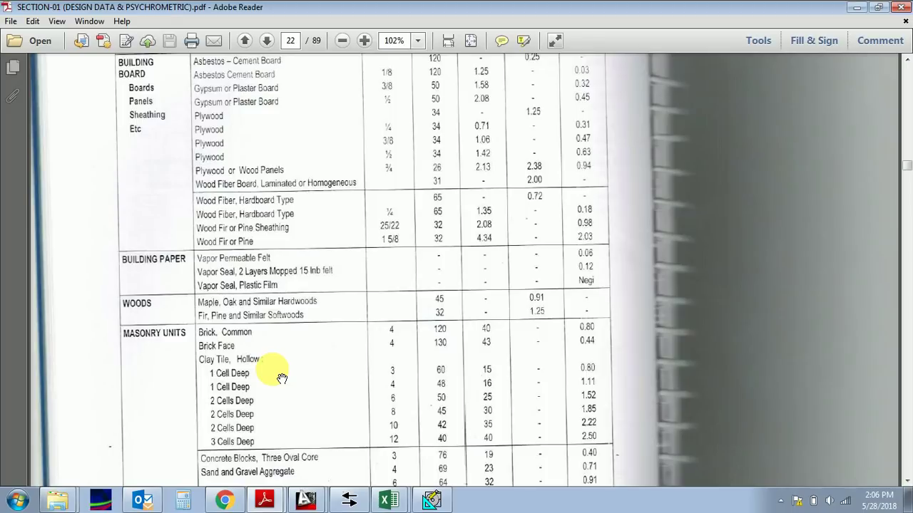
Step: Examine the rest of Table 1-T-20, from the masonry units through the plastering, roofing, siding and flooring materials on handbook page 1.22
{"action": "scroll", "coordinate": [242, 388], "scroll_direction": "down", "scroll_amount": 12}
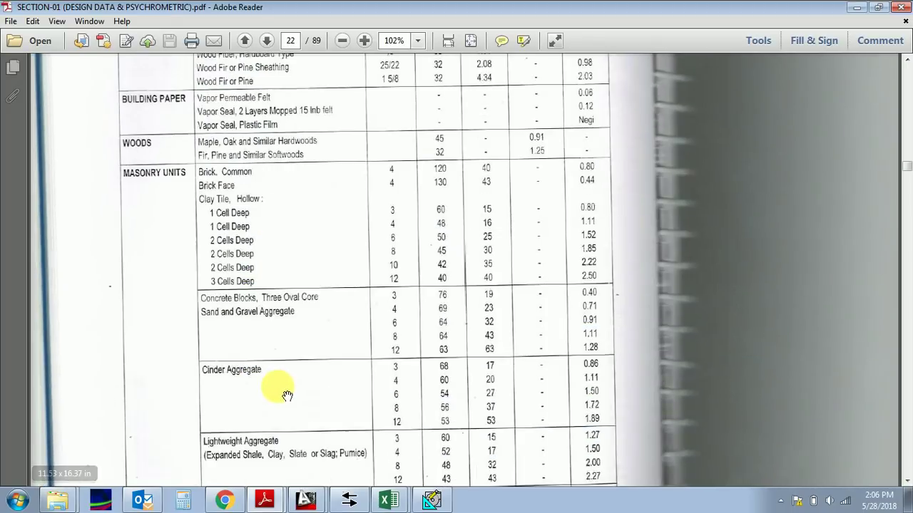
{"action": "scroll", "coordinate": [293, 377], "scroll_direction": "down", "scroll_amount": 10}
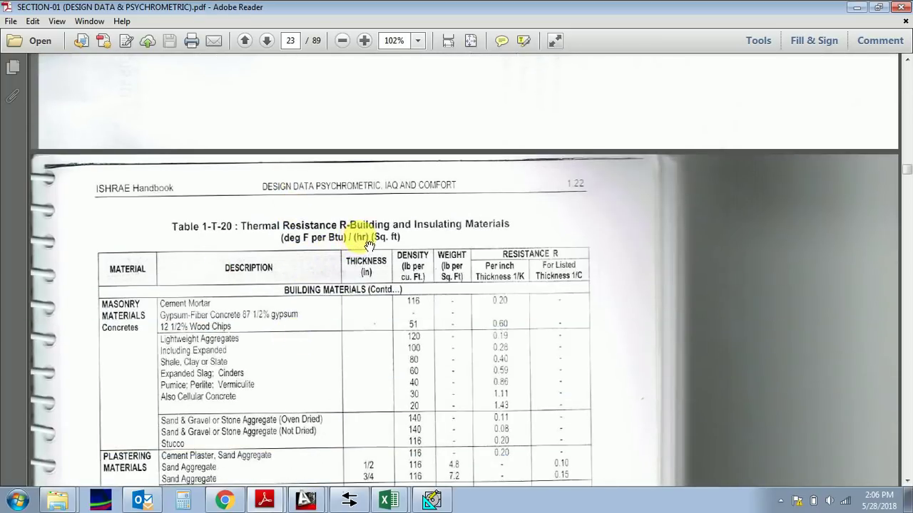
{"action": "scroll", "coordinate": [295, 332], "scroll_direction": "down", "scroll_amount": 2}
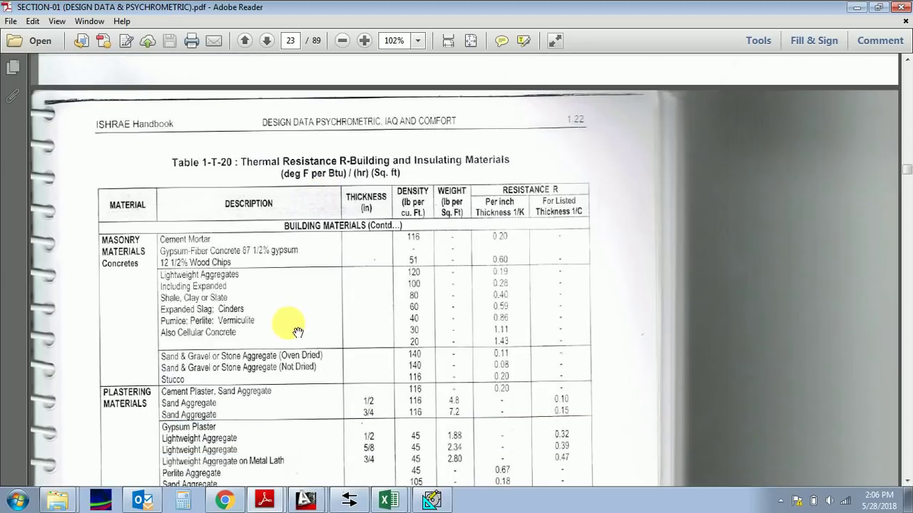
{"action": "scroll", "coordinate": [228, 360], "scroll_direction": "down", "scroll_amount": 1}
{"action": "scroll", "coordinate": [228, 360], "scroll_direction": "down", "scroll_amount": 1}
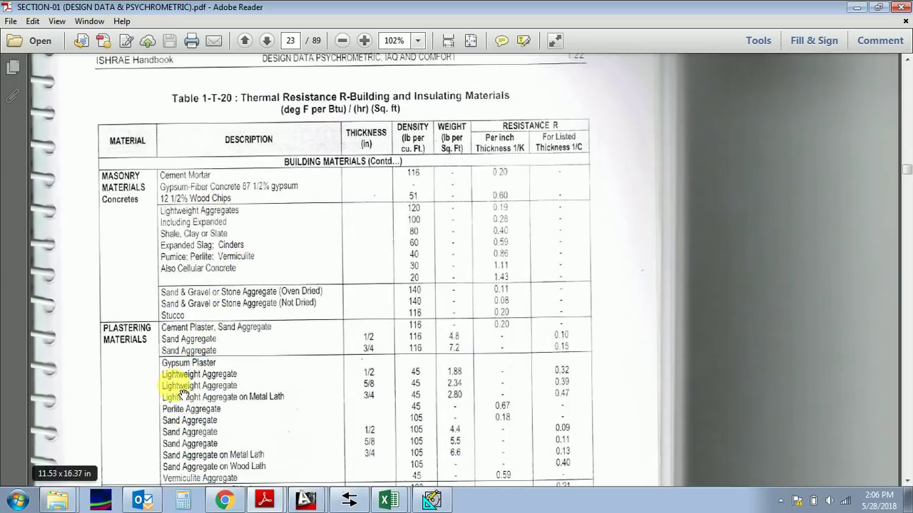
{"action": "scroll", "coordinate": [295, 393], "scroll_direction": "down", "scroll_amount": 4}
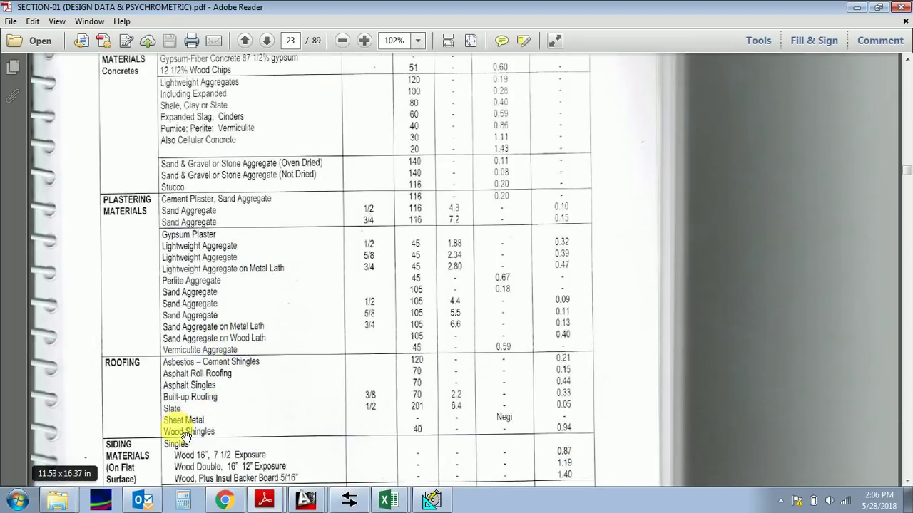
{"action": "scroll", "coordinate": [193, 414], "scroll_direction": "down", "scroll_amount": 6}
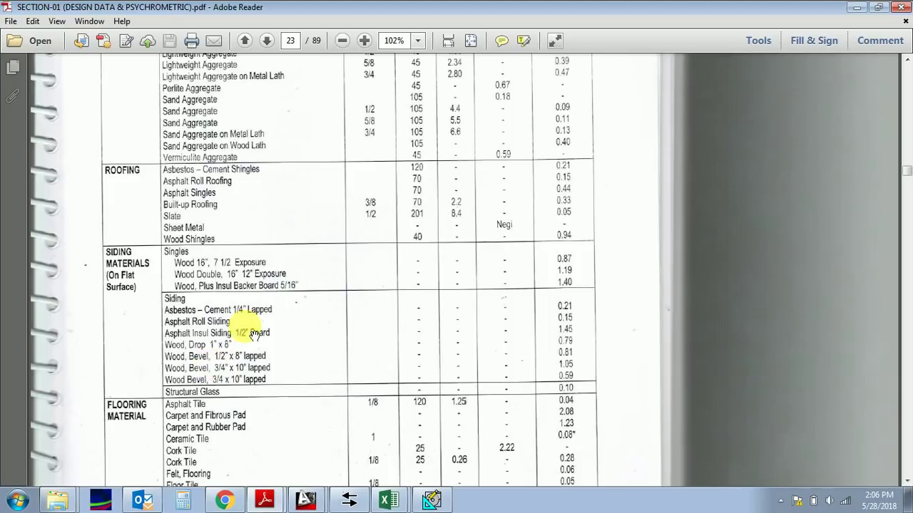
{"action": "scroll", "coordinate": [418, 362], "scroll_direction": "down", "scroll_amount": 9}
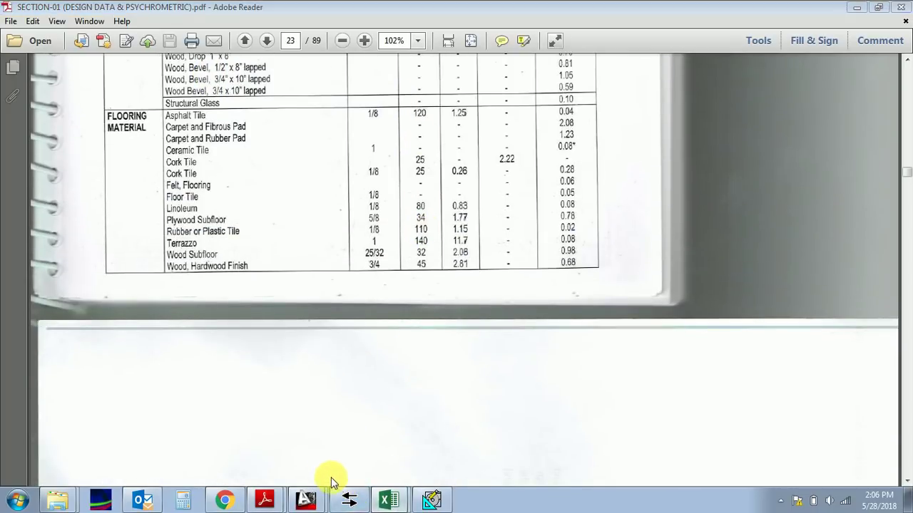
Step: Switch back to the 2 BR Beach Villa workbook in Excel and check the ceiling and floor U values on the Right Side Room sheet
{"action": "key", "text": "alt+Tab"}
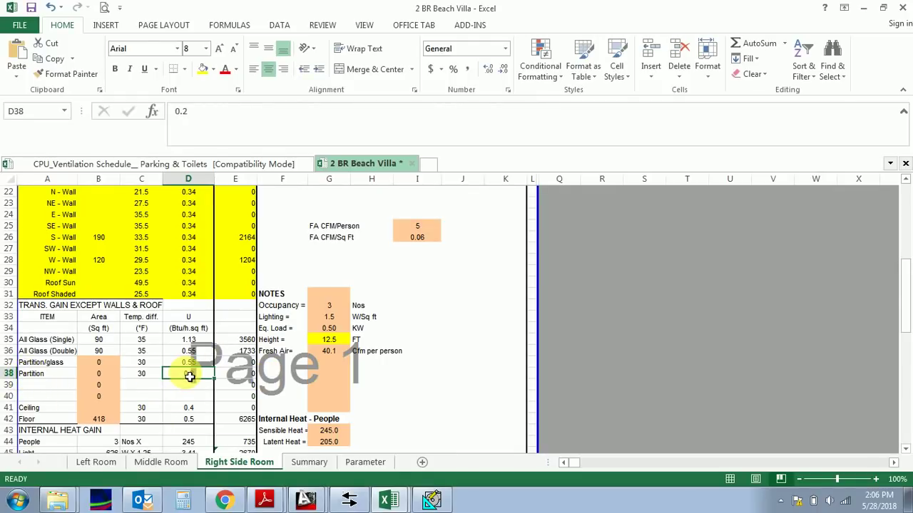
{"action": "left_click", "coordinate": [55, 409]}
{"action": "left_click", "coordinate": [187, 410]}
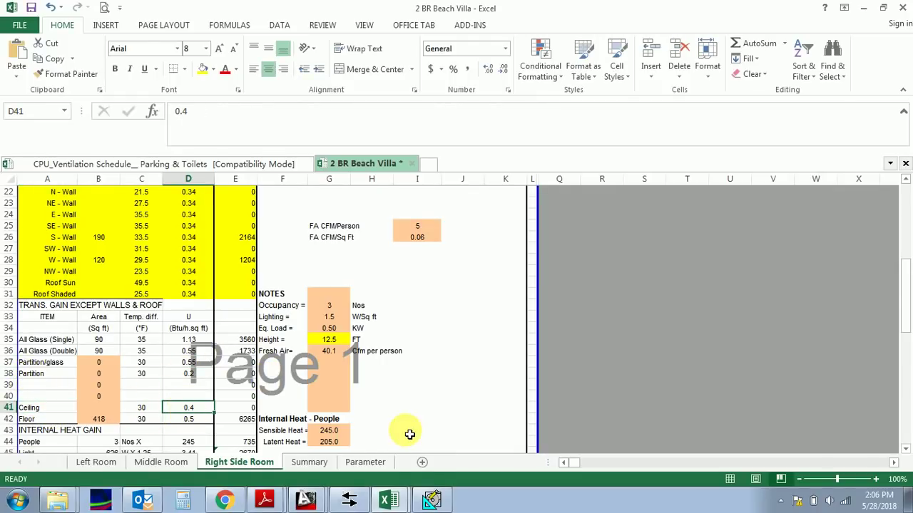
{"action": "left_click", "coordinate": [197, 424]}
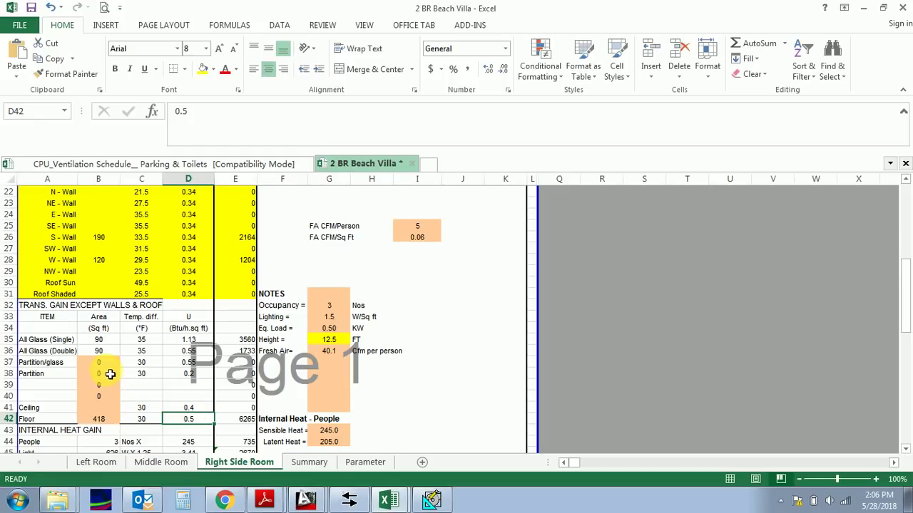
Step: Compare the All Glass (Single) area with the combined S and W glass areas in the solar gain glass section
{"action": "left_click", "coordinate": [105, 344]}
{"action": "scroll", "coordinate": [129, 356], "scroll_direction": "up", "scroll_amount": 7}
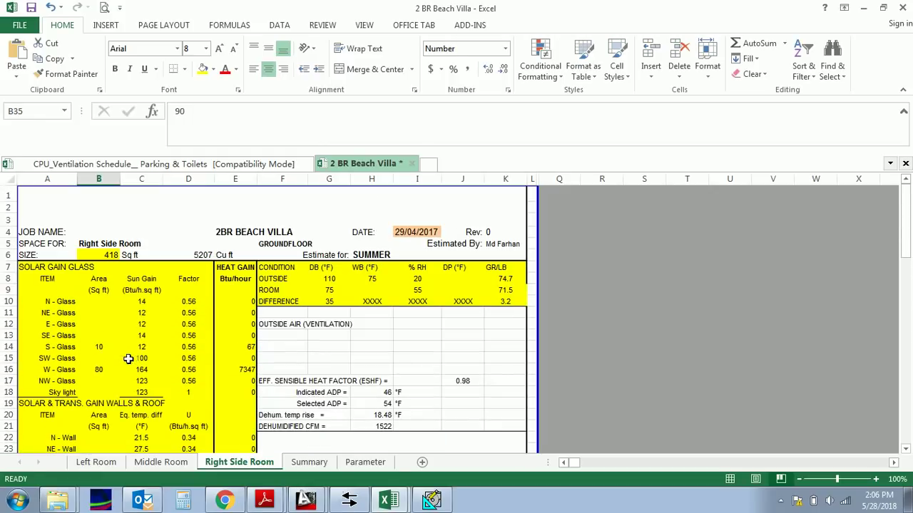
{"action": "left_click_drag", "start_coordinate": [106, 338], "coordinate": [109, 383]}
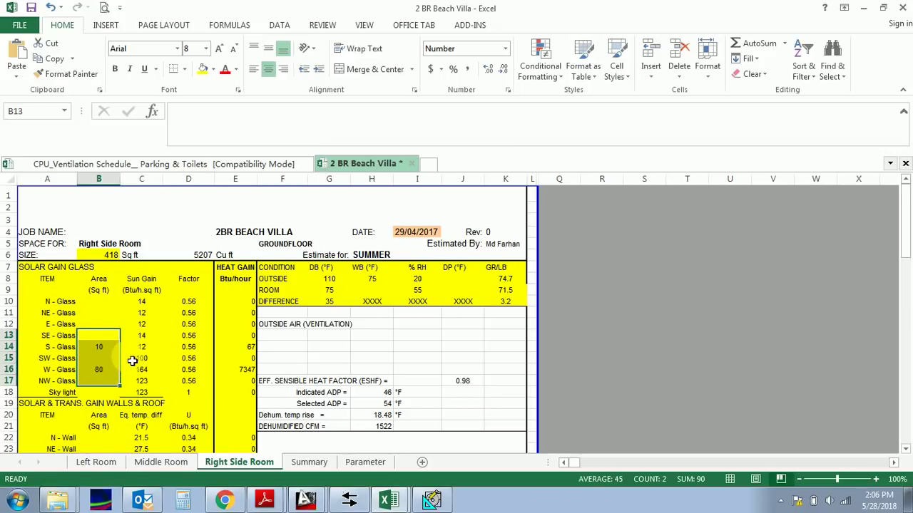
{"action": "scroll", "coordinate": [131, 362], "scroll_direction": "down", "scroll_amount": 2}
{"action": "scroll", "coordinate": [123, 385], "scroll_direction": "down", "scroll_amount": 7}
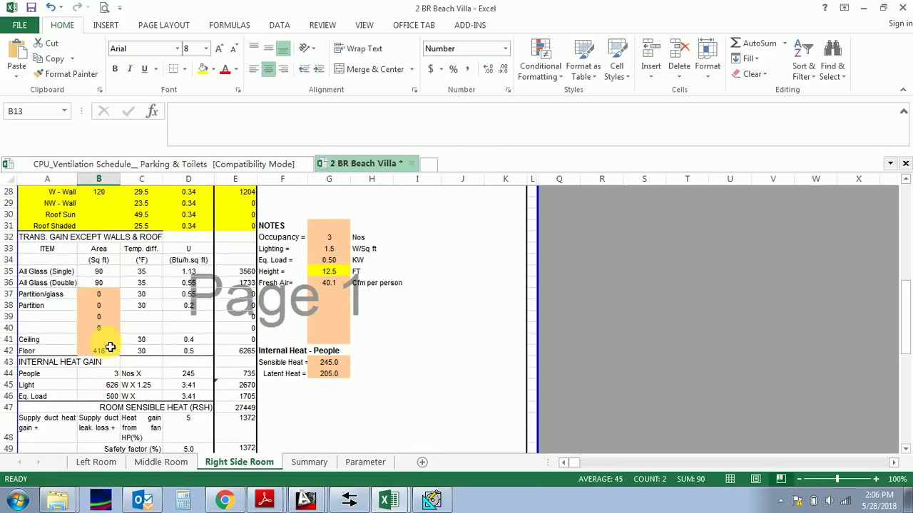
{"action": "scroll", "coordinate": [106, 342], "scroll_direction": "up", "scroll_amount": 1}
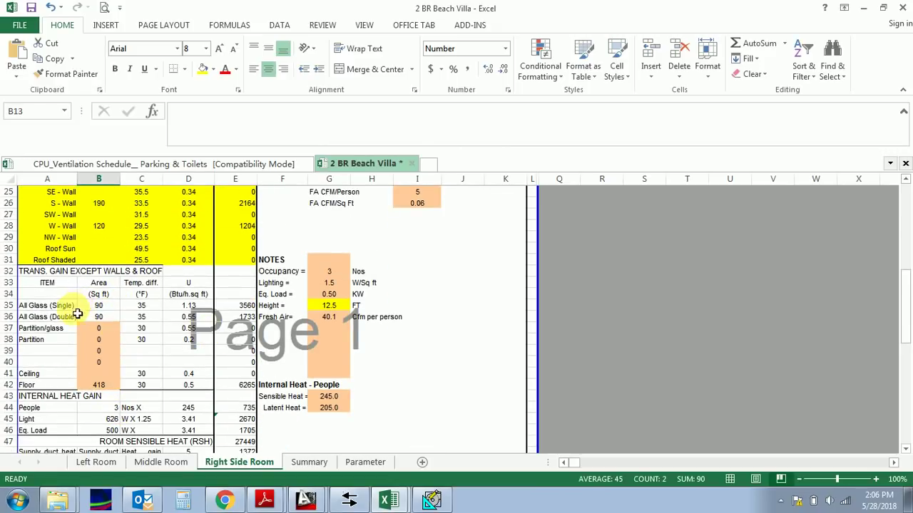
Step: Set the All Glass (Double) area to 0 and enter 90 sq ft as the All Glass (Single) area
{"action": "key", "text": "ctrl+d"}
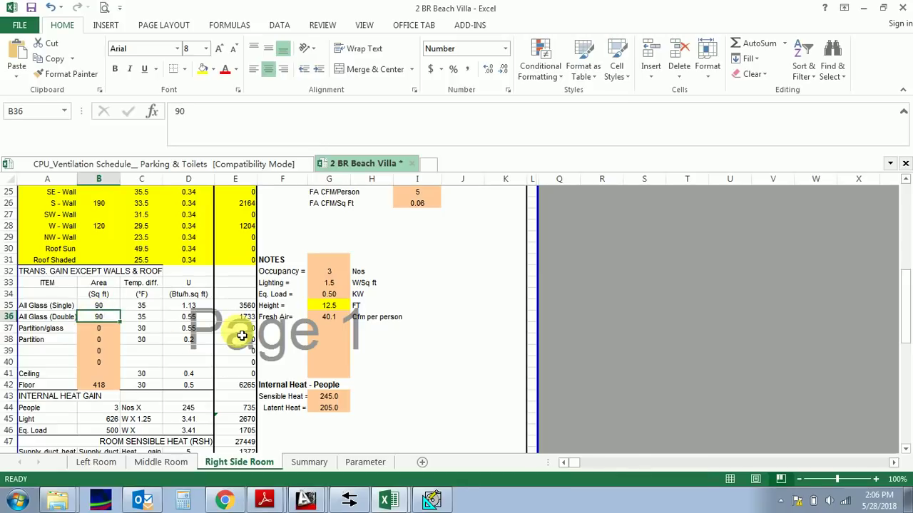
{"action": "key", "text": "Return"}
{"action": "key", "text": "ctrl+d"}
{"action": "type", "text": "90"}
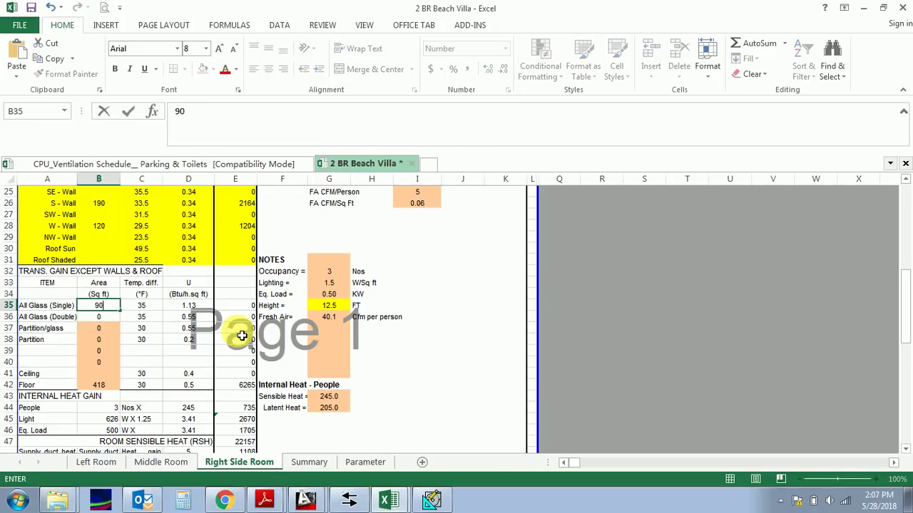
{"action": "key", "text": "Return"}
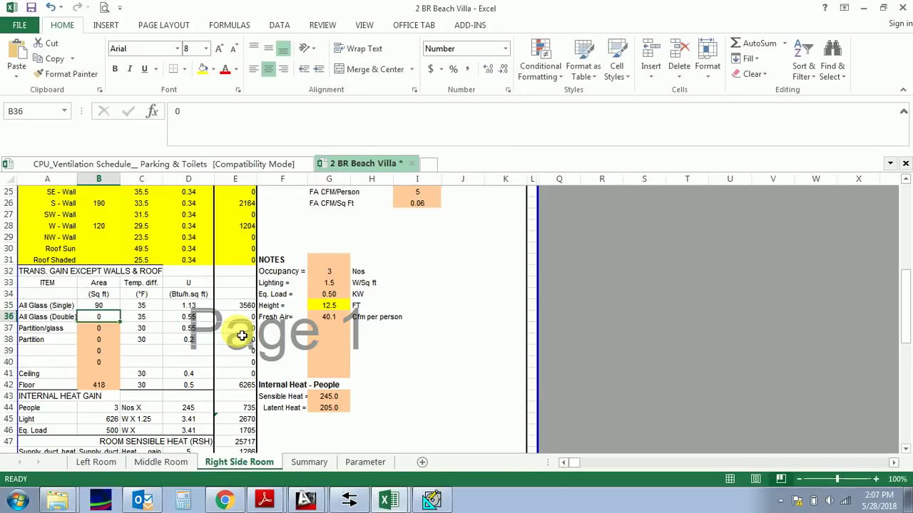
Step: Inspect the Partition/glass area cell and mark out blank cells around K30 to Q33 as an illustration
{"action": "left_click", "coordinate": [97, 329]}
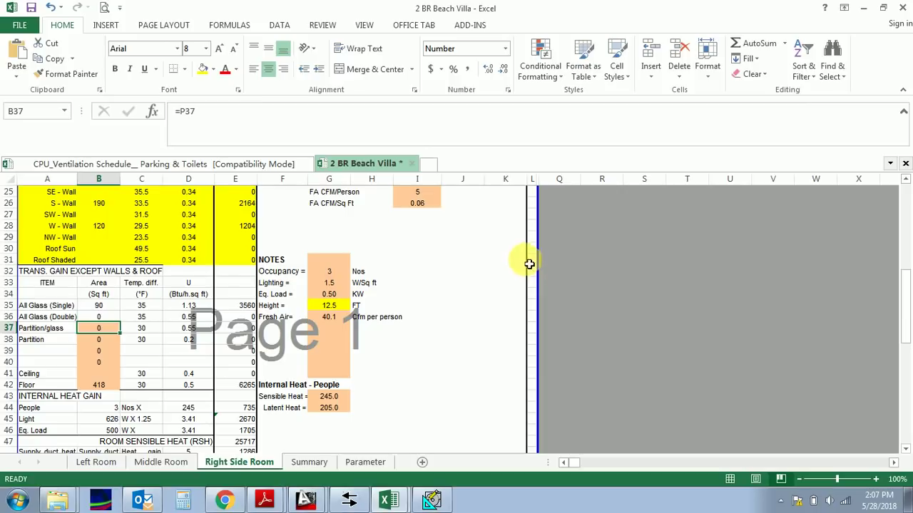
{"action": "left_click_drag", "start_coordinate": [489, 248], "coordinate": [535, 291]}
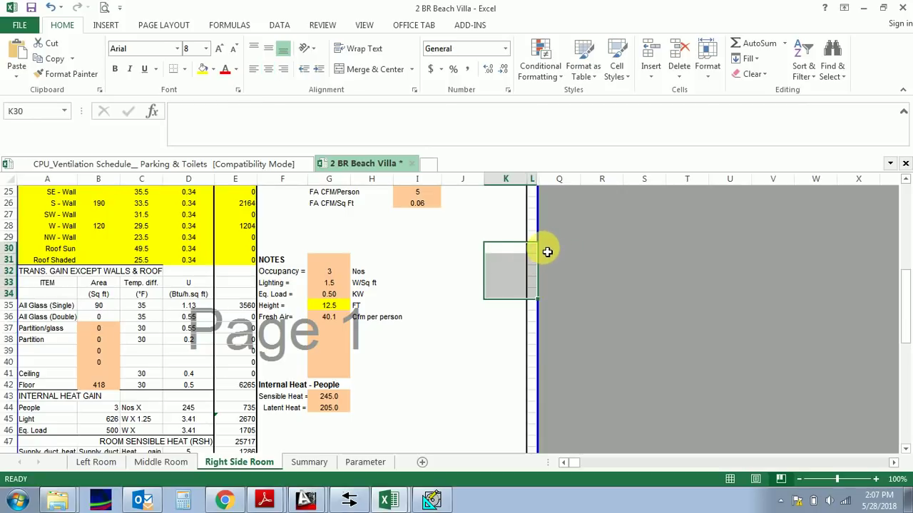
{"action": "left_click_drag", "start_coordinate": [546, 250], "coordinate": [552, 286]}
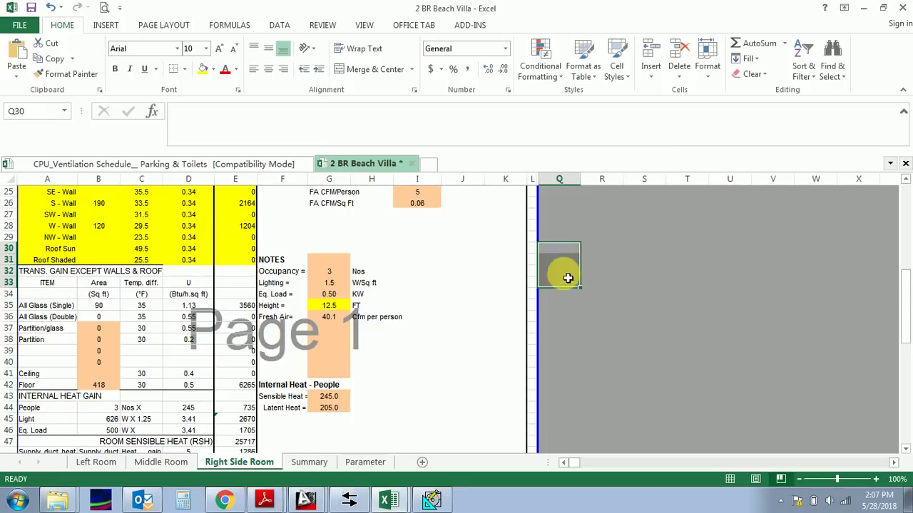
{"action": "left_click_drag", "start_coordinate": [515, 248], "coordinate": [538, 280]}
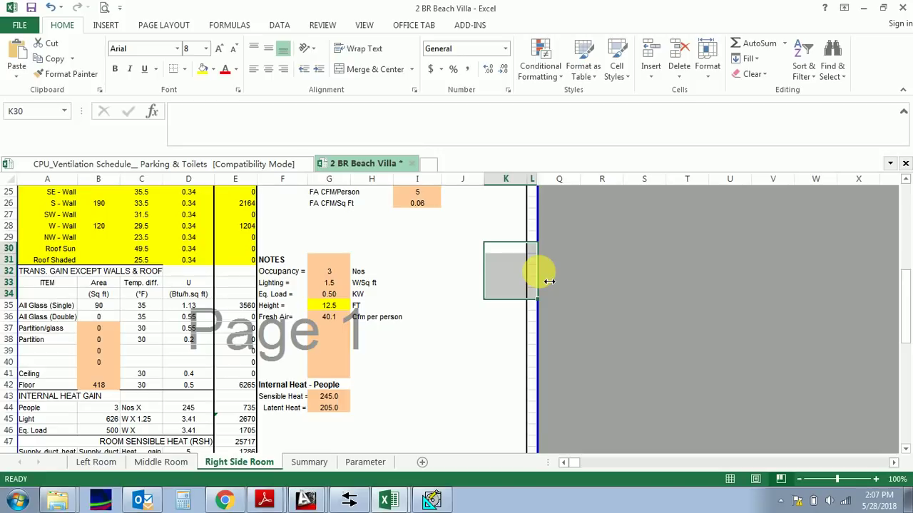
{"action": "left_click", "coordinate": [107, 328]}
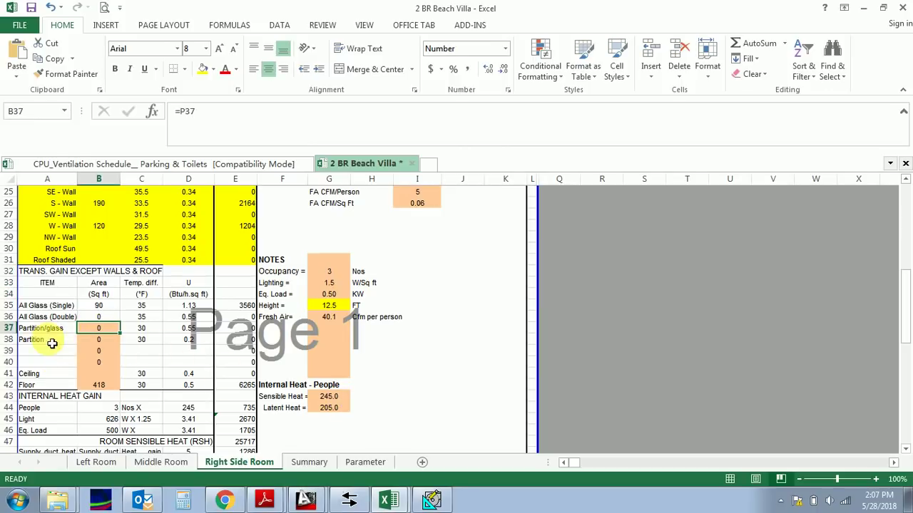
Step: Set the Partition area in the transmission gain section to 20 sq ft
{"action": "left_click", "coordinate": [104, 343]}
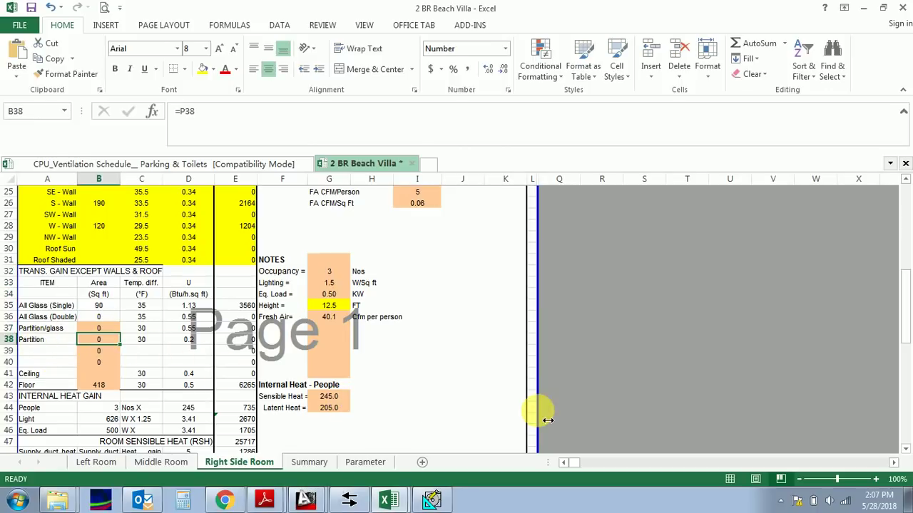
{"action": "type", "text": "2"}
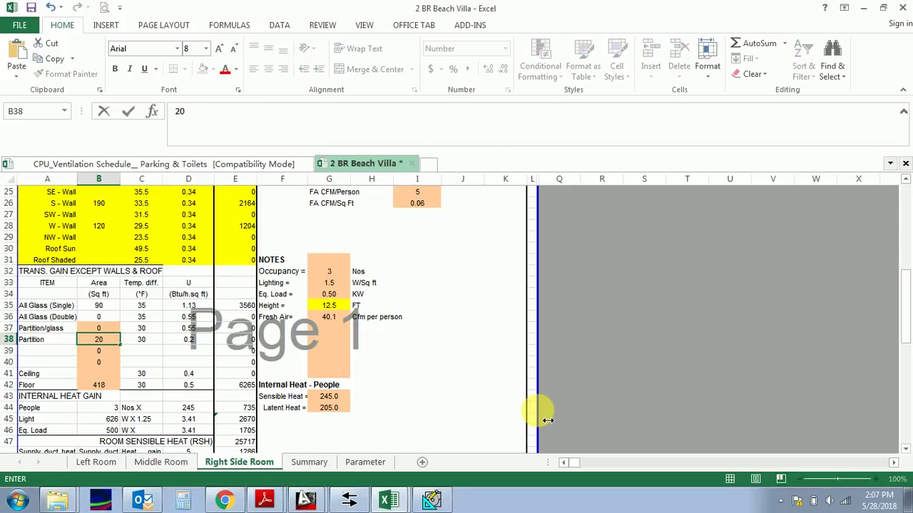
{"action": "key", "text": "Return"}
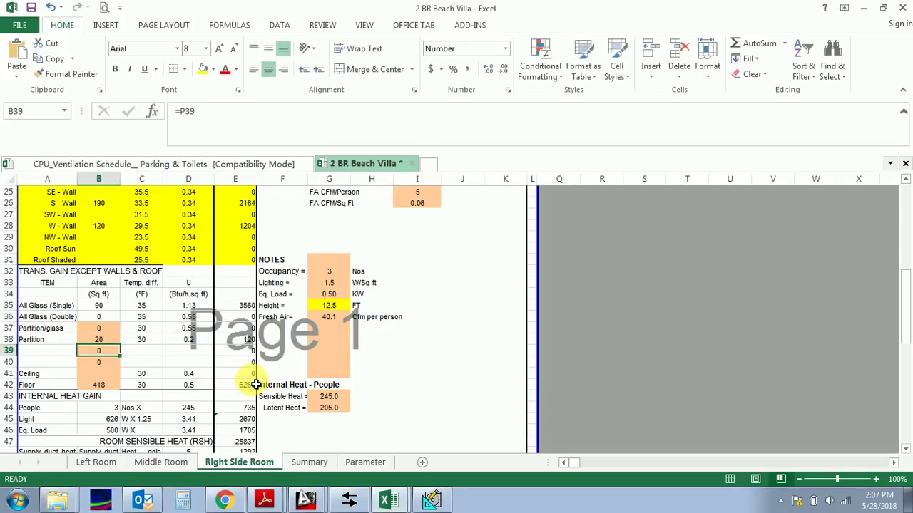
Step: Review the partition's heat gain, the wall gains and the room sensible heat total, and check the ceiling area cell
{"action": "scroll", "coordinate": [256, 381], "scroll_direction": "down", "scroll_amount": 5}
{"action": "scroll", "coordinate": [259, 378], "scroll_direction": "up", "scroll_amount": 7}
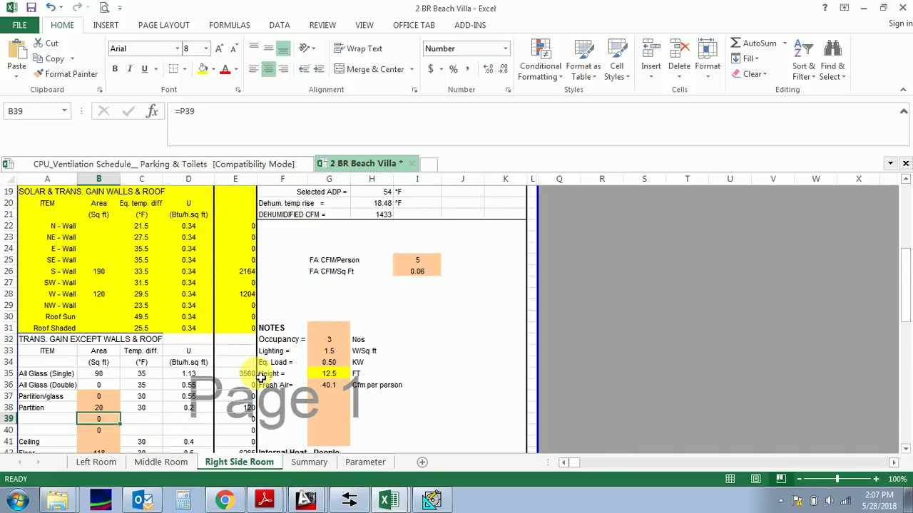
{"action": "scroll", "coordinate": [262, 379], "scroll_direction": "up", "scroll_amount": 2}
{"action": "scroll", "coordinate": [249, 375], "scroll_direction": "down", "scroll_amount": 6}
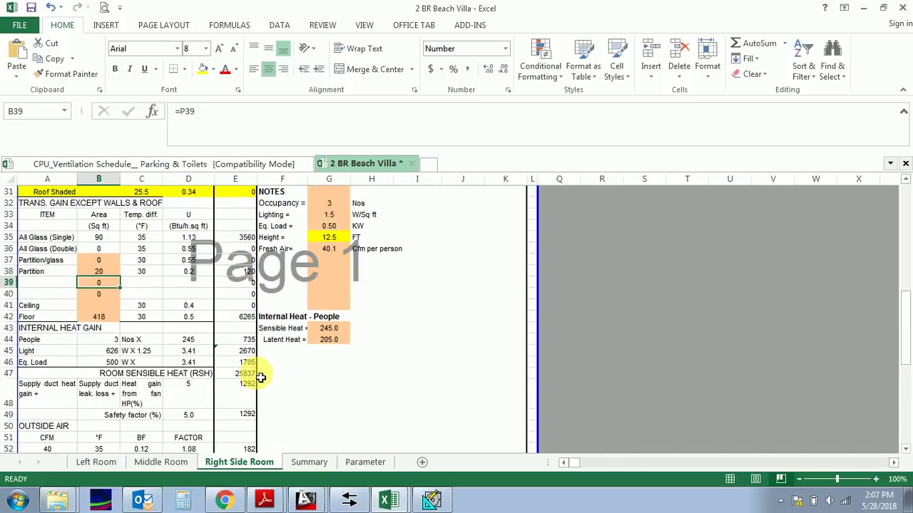
{"action": "scroll", "coordinate": [252, 315], "scroll_direction": "down", "scroll_amount": 3}
{"action": "scroll", "coordinate": [285, 318], "scroll_direction": "up", "scroll_amount": 5}
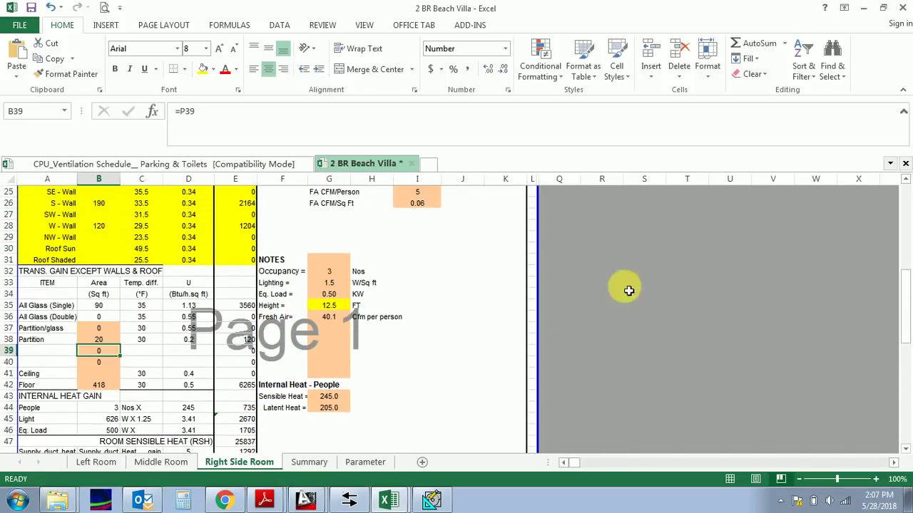
{"action": "scroll", "coordinate": [316, 322], "scroll_direction": "down", "scroll_amount": 3}
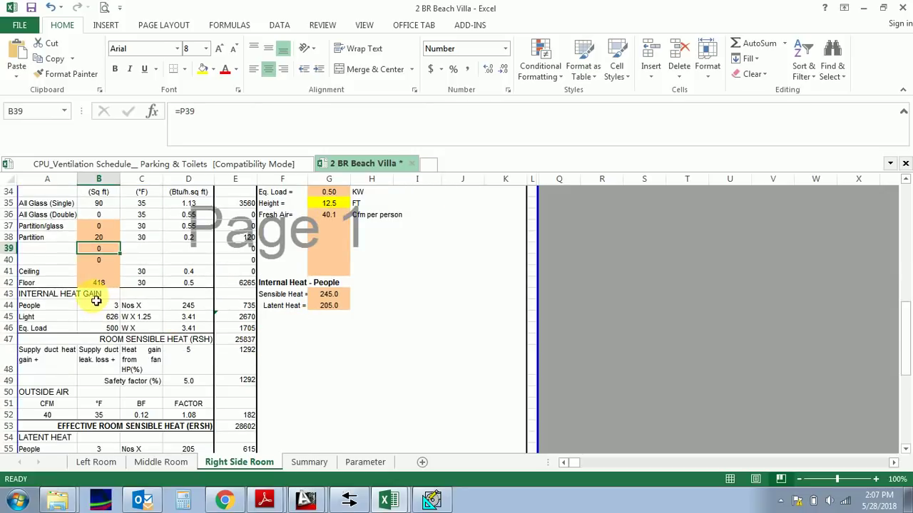
{"action": "left_click", "coordinate": [96, 271]}
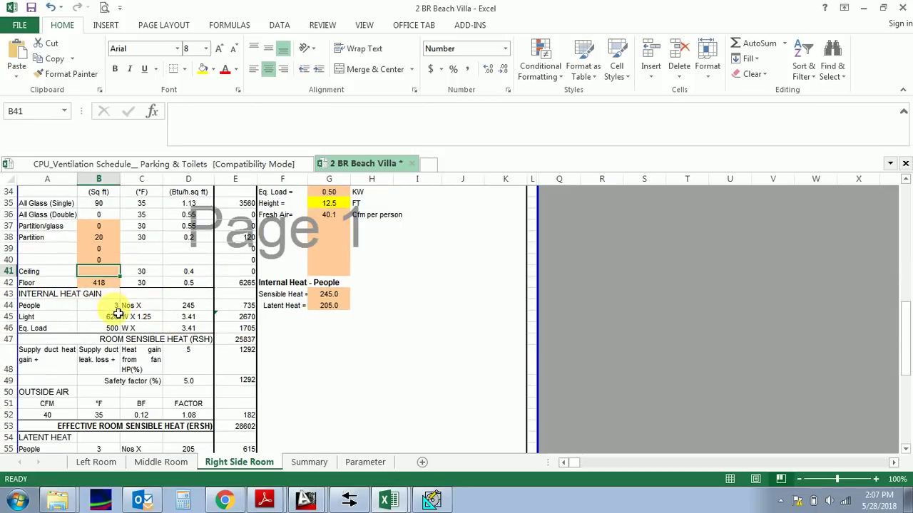
{"action": "left_click", "coordinate": [780, 500]}
{"action": "right_click", "coordinate": [746, 400]}
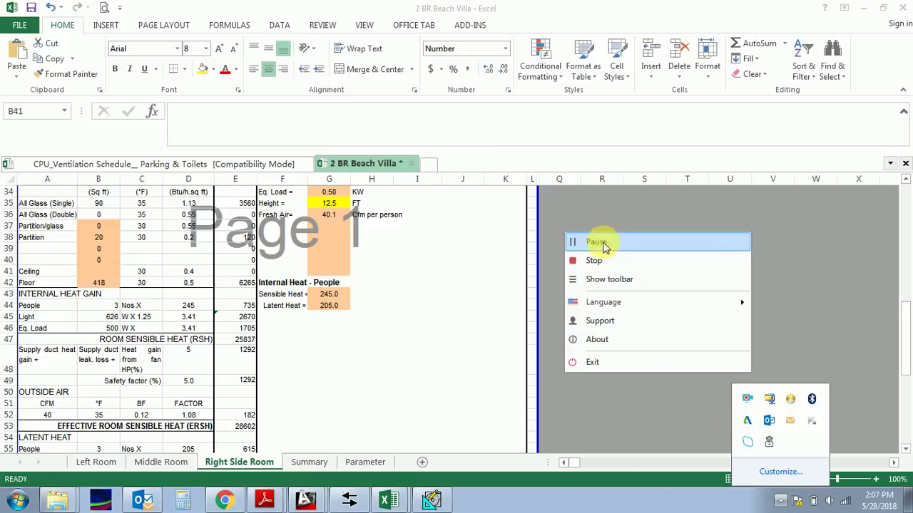
{"action": "left_click", "coordinate": [592, 243]}
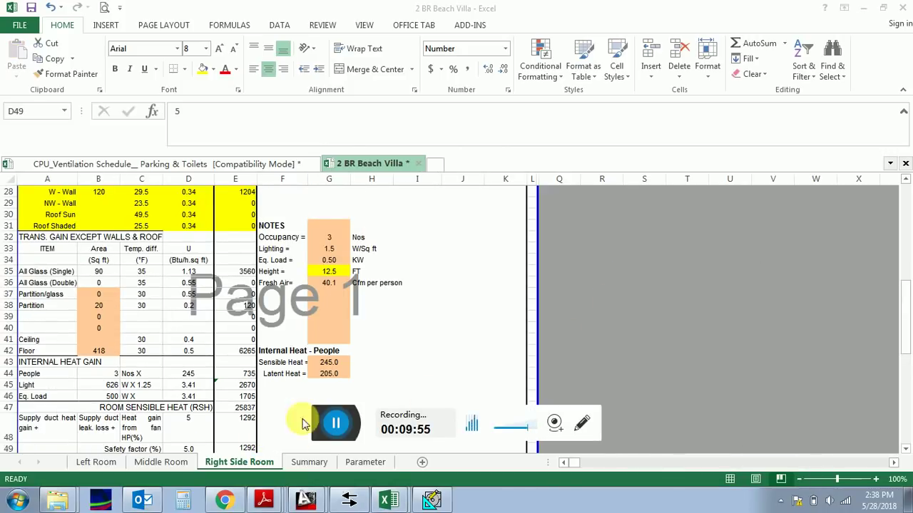
{"action": "left_click_drag", "start_coordinate": [323, 422], "coordinate": [554, 489]}
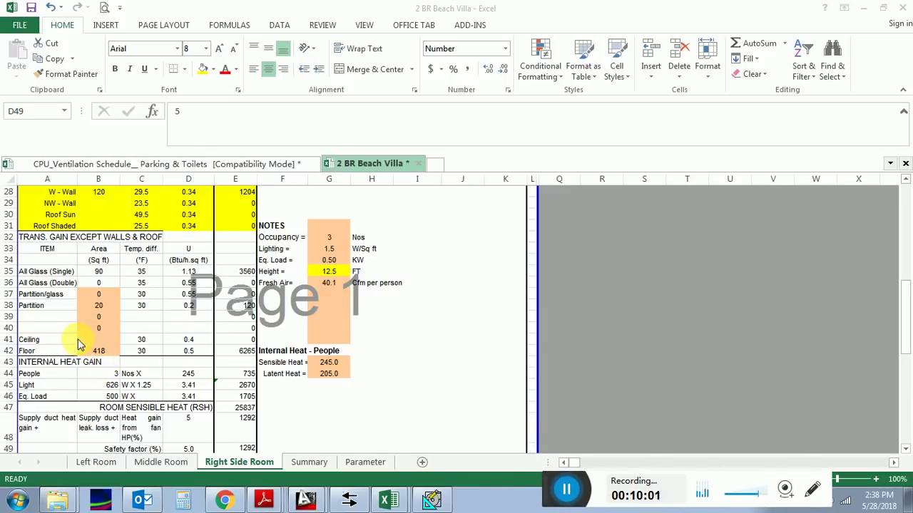
Step: Check the floor area cell, switch to the ISHRAE handbook PDF in Adobe Reader, and look back through its tables for building material data
{"action": "left_click", "coordinate": [99, 350]}
{"action": "left_click", "coordinate": [268, 503]}
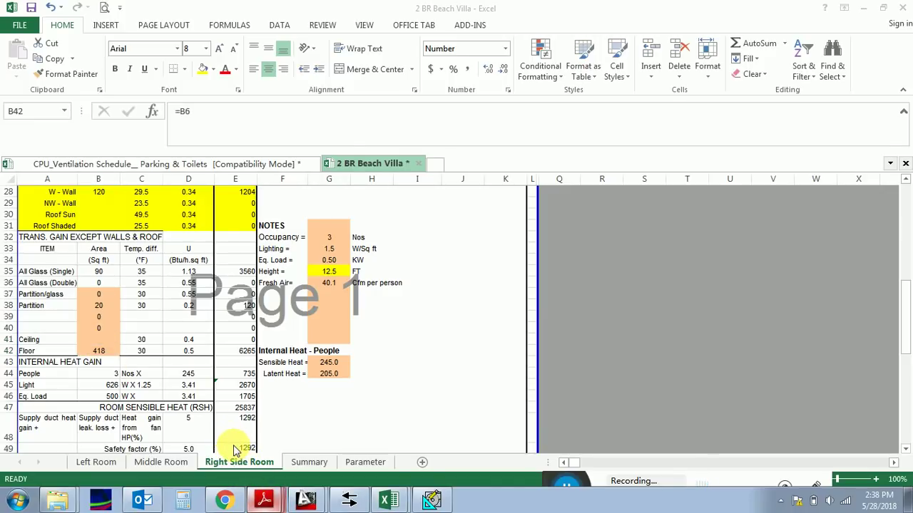
{"action": "scroll", "coordinate": [303, 325], "scroll_direction": "up", "scroll_amount": 10}
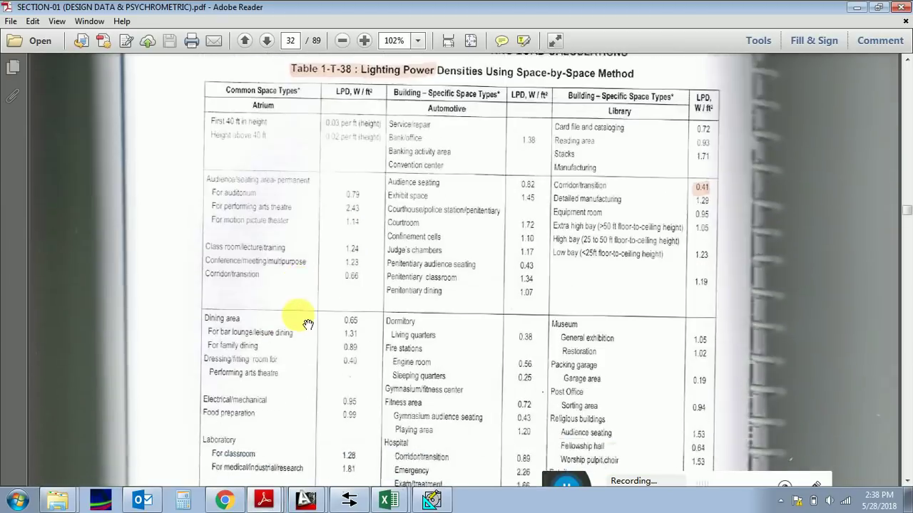
{"action": "scroll", "coordinate": [303, 322], "scroll_direction": "up", "scroll_amount": 15}
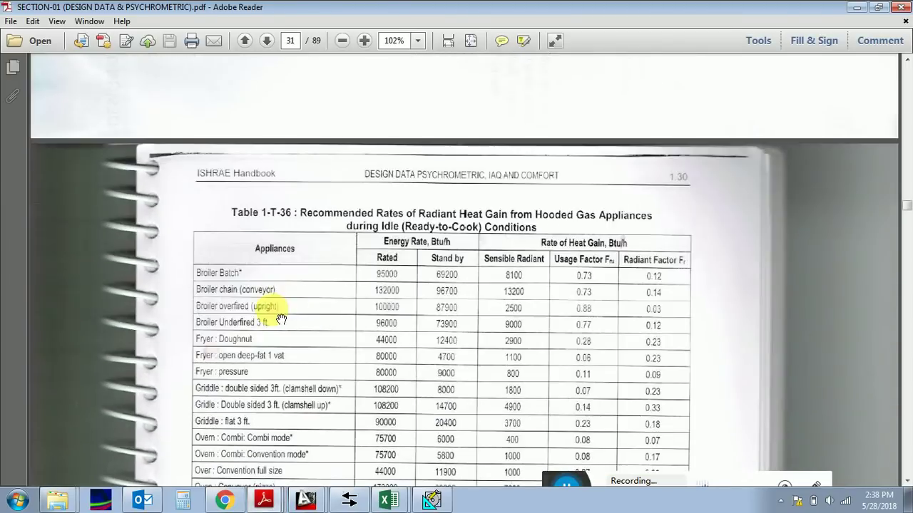
{"action": "scroll", "coordinate": [280, 320], "scroll_direction": "up", "scroll_amount": 10}
{"action": "scroll", "coordinate": [272, 303], "scroll_direction": "up", "scroll_amount": 10}
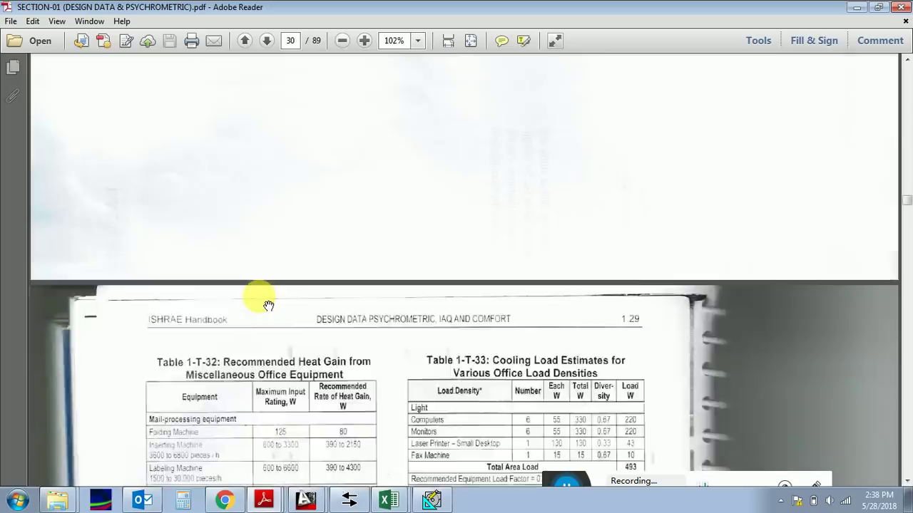
{"action": "scroll", "coordinate": [271, 303], "scroll_direction": "up", "scroll_amount": 15}
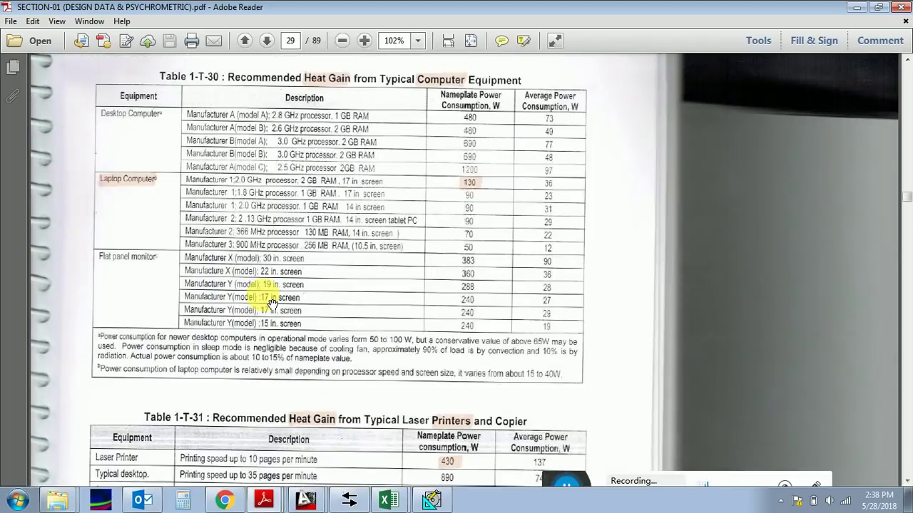
{"action": "scroll", "coordinate": [277, 299], "scroll_direction": "up", "scroll_amount": 15}
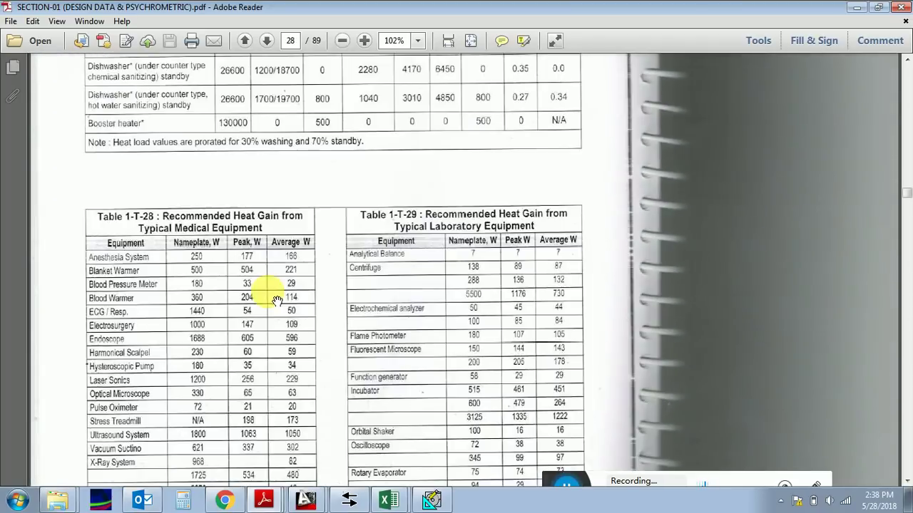
{"action": "scroll", "coordinate": [278, 300], "scroll_direction": "up", "scroll_amount": 12}
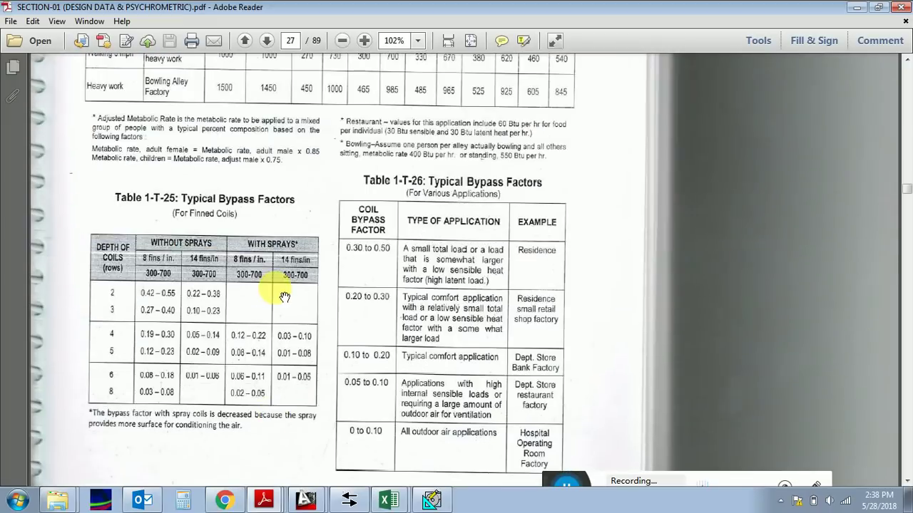
{"action": "scroll", "coordinate": [287, 293], "scroll_direction": "up", "scroll_amount": 15}
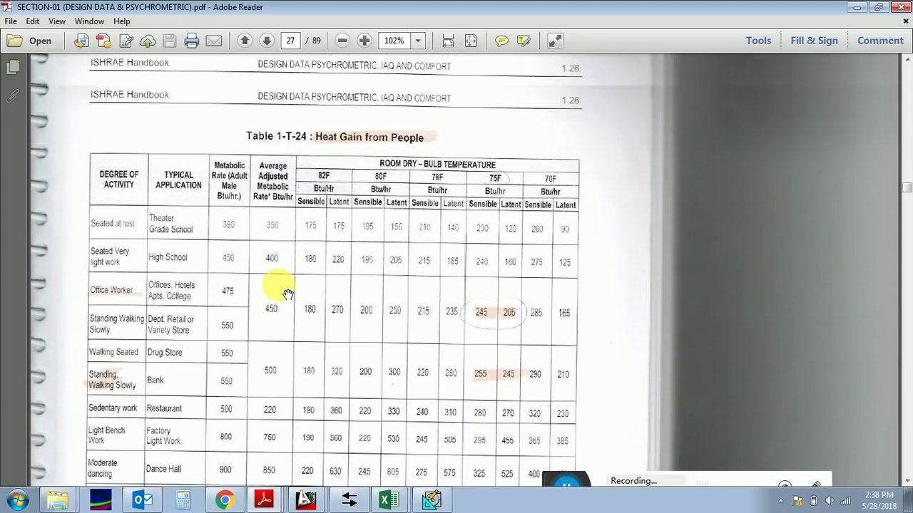
{"action": "scroll", "coordinate": [287, 294], "scroll_direction": "up", "scroll_amount": 15}
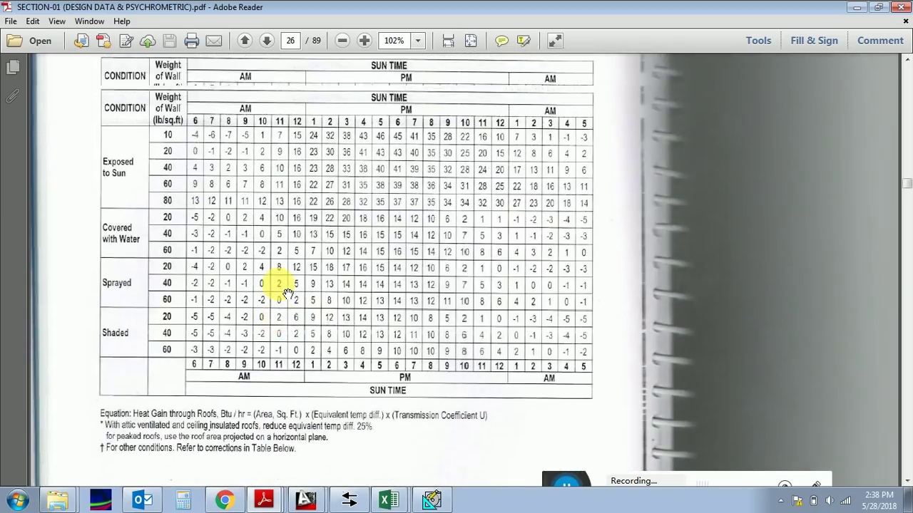
{"action": "scroll", "coordinate": [286, 293], "scroll_direction": "up", "scroll_amount": 15}
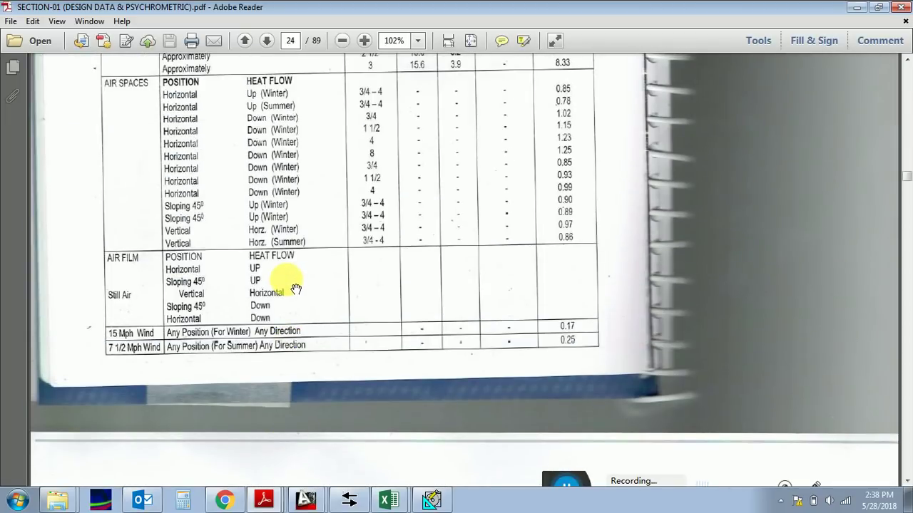
Step: Examine the insulation, flooring, plastering and roofing entries in the handbook's thermal resistance tables
{"action": "scroll", "coordinate": [295, 288], "scroll_direction": "up", "scroll_amount": 8}
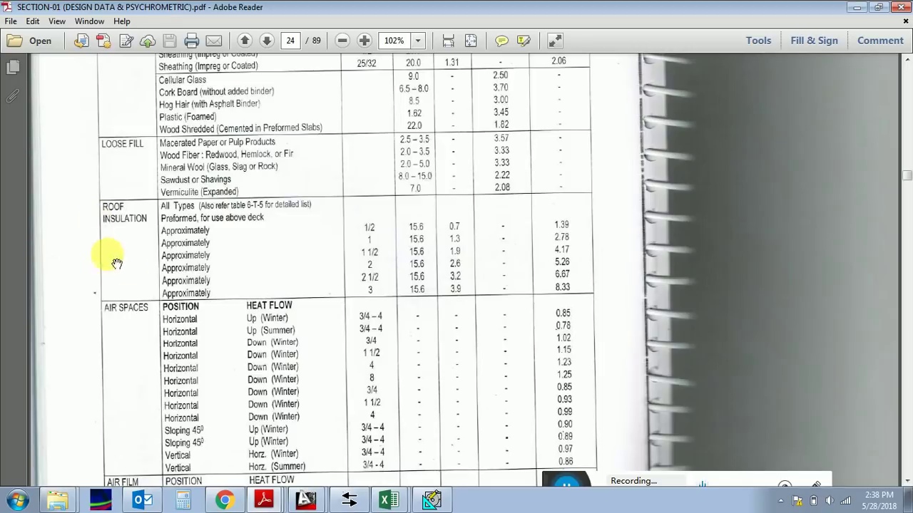
{"action": "scroll", "coordinate": [122, 260], "scroll_direction": "up", "scroll_amount": 6}
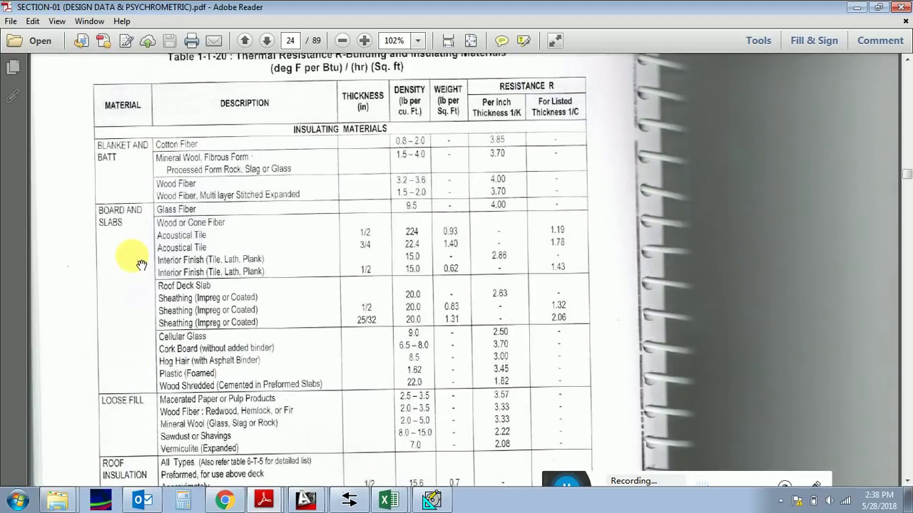
{"action": "scroll", "coordinate": [138, 235], "scroll_direction": "up", "scroll_amount": 10}
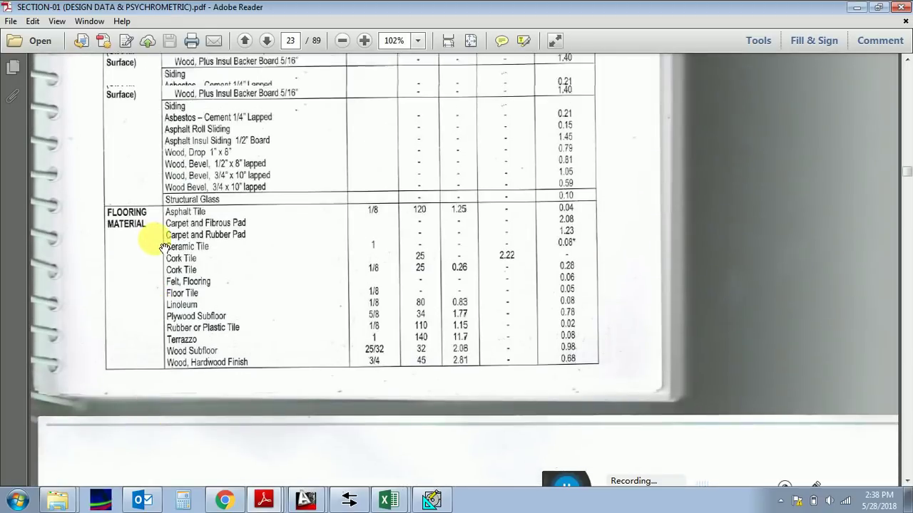
{"action": "scroll", "coordinate": [164, 246], "scroll_direction": "up", "scroll_amount": 10}
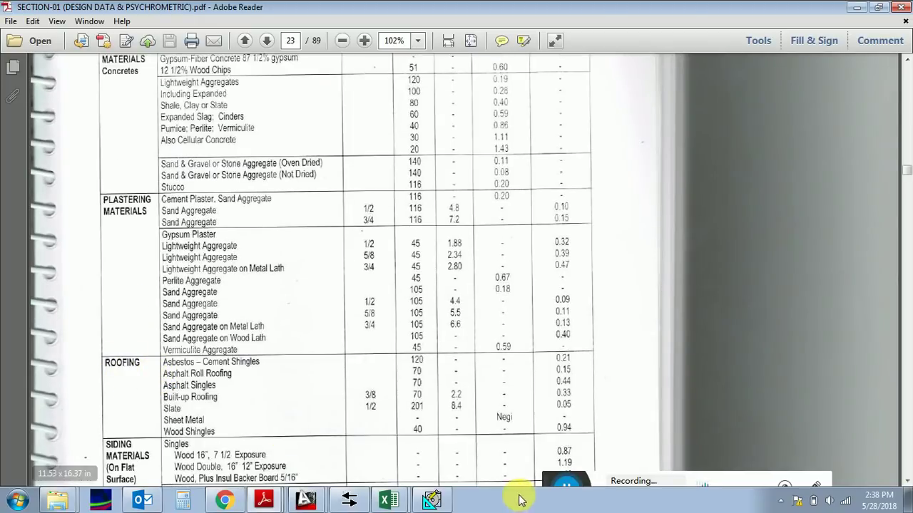
Step: Return to the Excel load sheet and inspect the Ceiling and Floor rows, the ceiling U value and the Roof Shaded area cell
{"action": "left_click", "coordinate": [341, 475]}
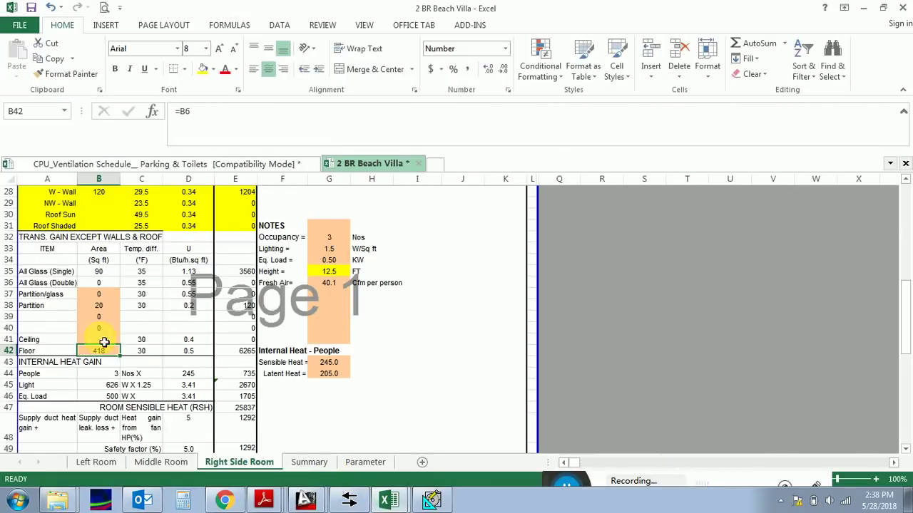
{"action": "left_click", "coordinate": [37, 340]}
{"action": "left_click", "coordinate": [51, 352]}
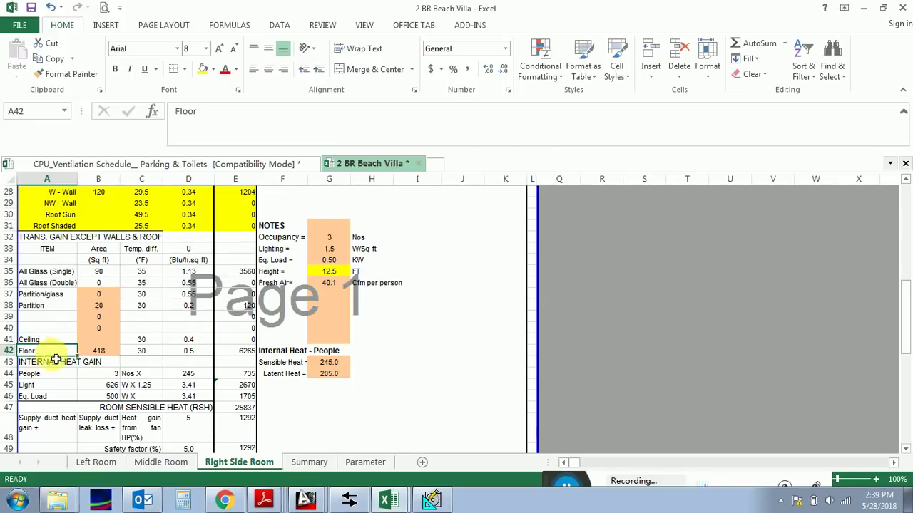
{"action": "left_click", "coordinate": [197, 342]}
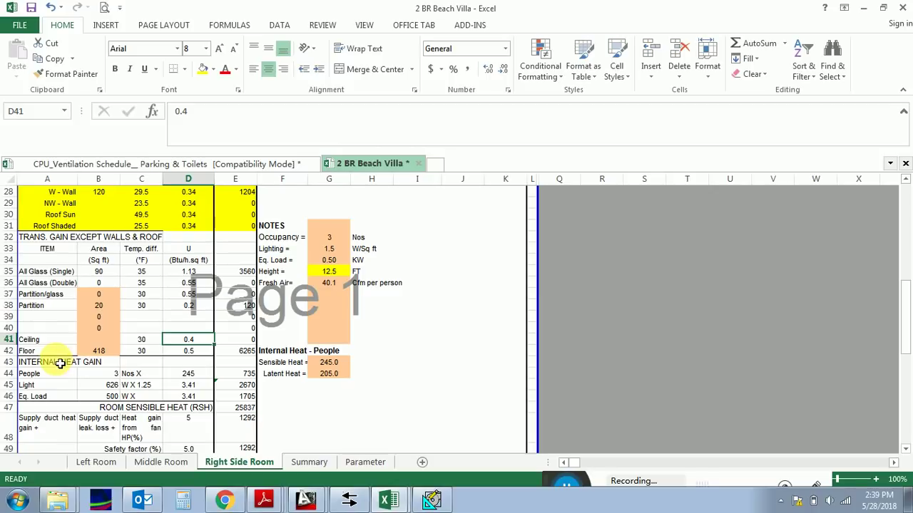
{"action": "left_click", "coordinate": [60, 227]}
{"action": "left_click", "coordinate": [123, 226]}
{"action": "left_click", "coordinate": [105, 228]}
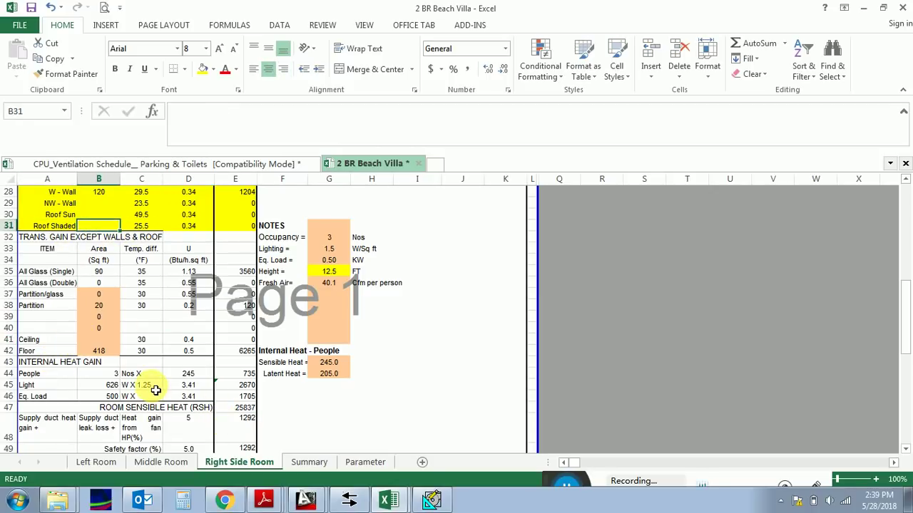
Step: Set the Ceiling area to 0 and mark out blank cells I39 to J42 as an illustration
{"action": "scroll", "coordinate": [155, 393], "scroll_direction": "down", "scroll_amount": 3}
{"action": "scroll", "coordinate": [155, 393], "scroll_direction": "up", "scroll_amount": 4}
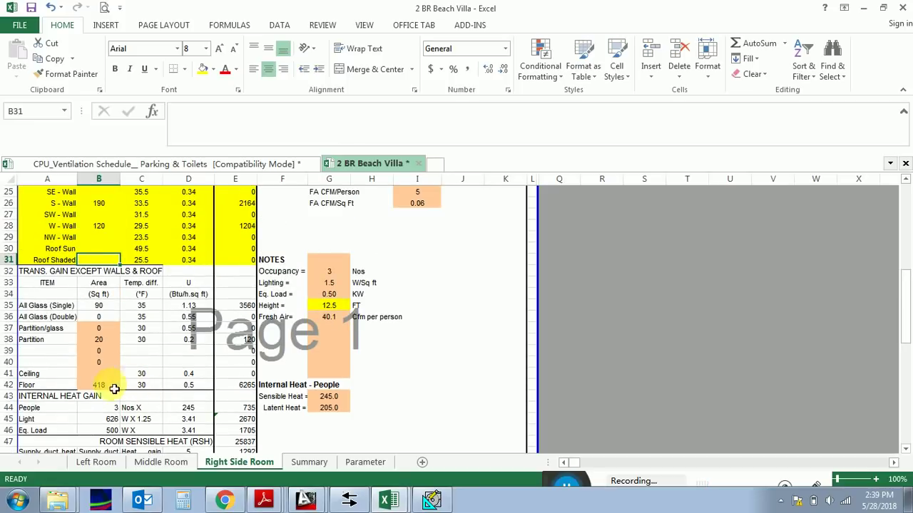
{"action": "left_click", "coordinate": [99, 385]}
{"action": "left_click", "coordinate": [100, 374]}
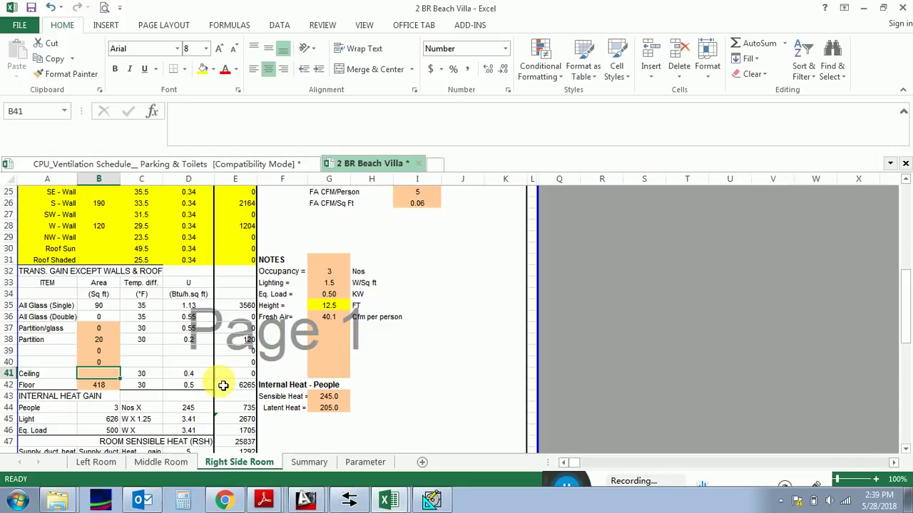
{"action": "key", "text": "Return"}
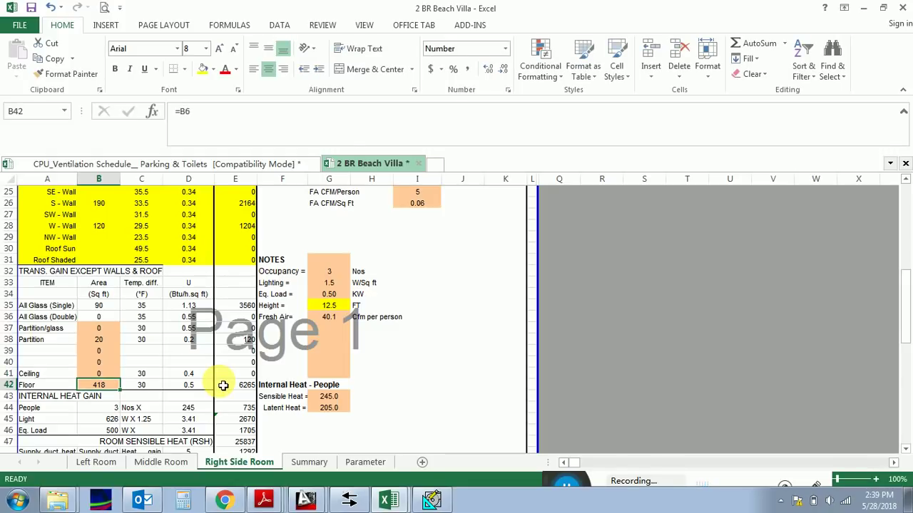
{"action": "key", "text": "Up"}
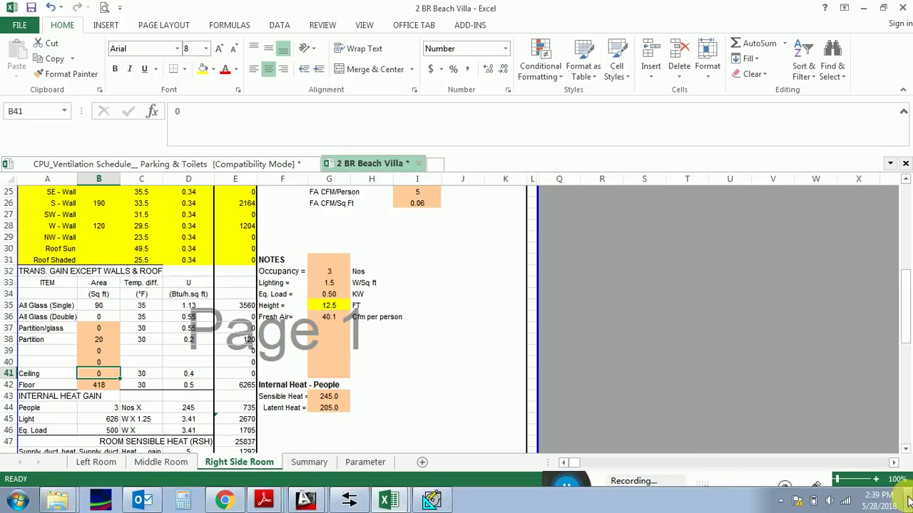
{"action": "left_click_drag", "start_coordinate": [410, 351], "coordinate": [453, 397]}
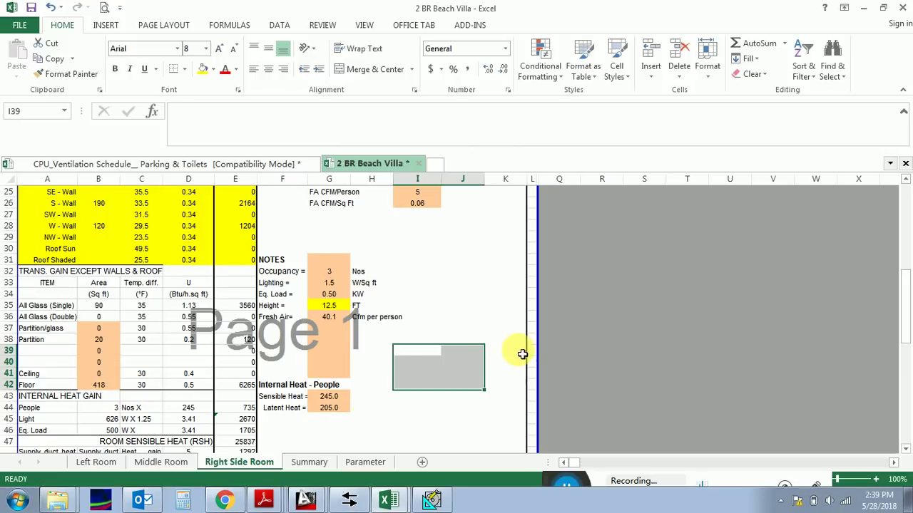
Step: Link the Ceiling area in the transmission gain section to the room size with the formula =B6
{"action": "left_click", "coordinate": [100, 377]}
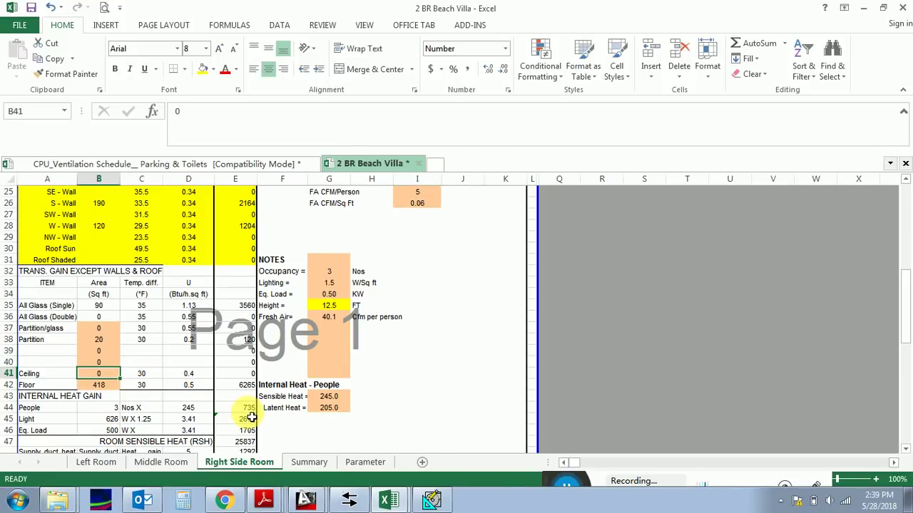
{"action": "scroll", "coordinate": [118, 376], "scroll_direction": "up", "scroll_amount": 8}
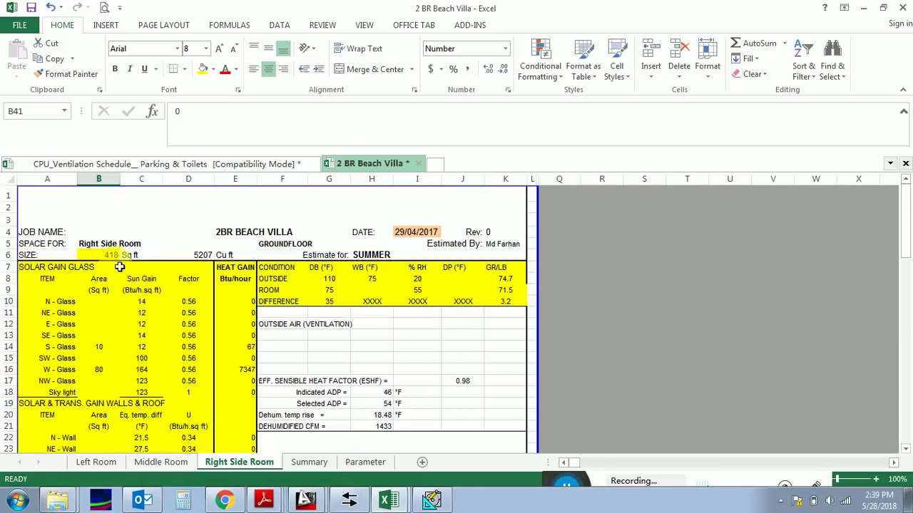
{"action": "scroll", "coordinate": [119, 306], "scroll_direction": "down", "scroll_amount": 9}
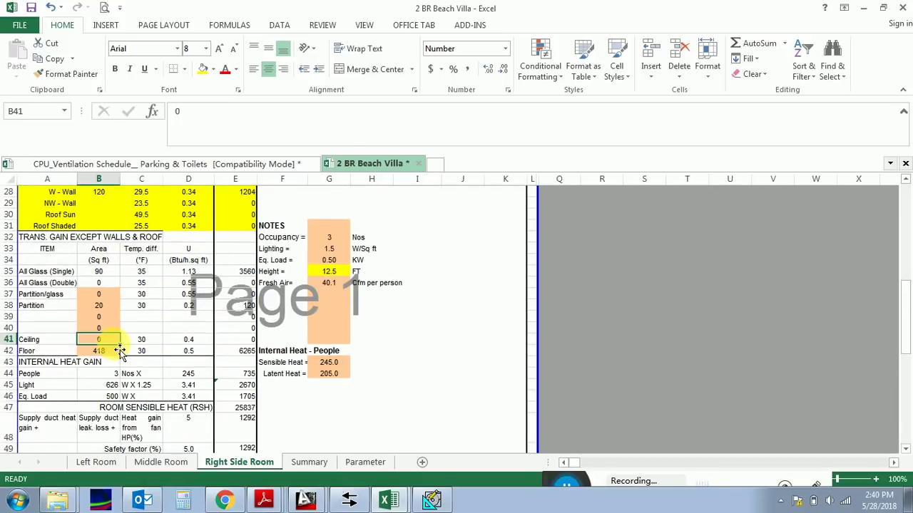
{"action": "type", "text": "="}
{"action": "scroll", "coordinate": [99, 336], "scroll_direction": "up", "scroll_amount": 9}
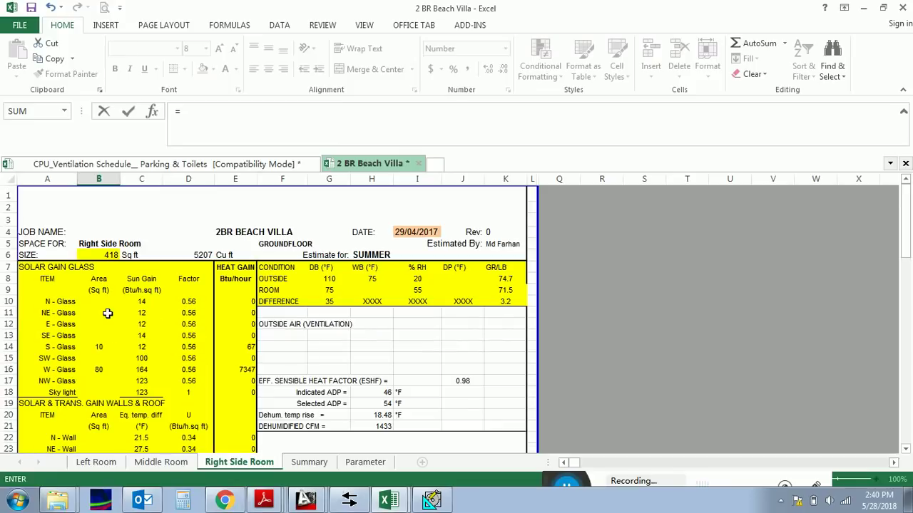
{"action": "left_click", "coordinate": [100, 256]}
{"action": "key", "text": "Return"}
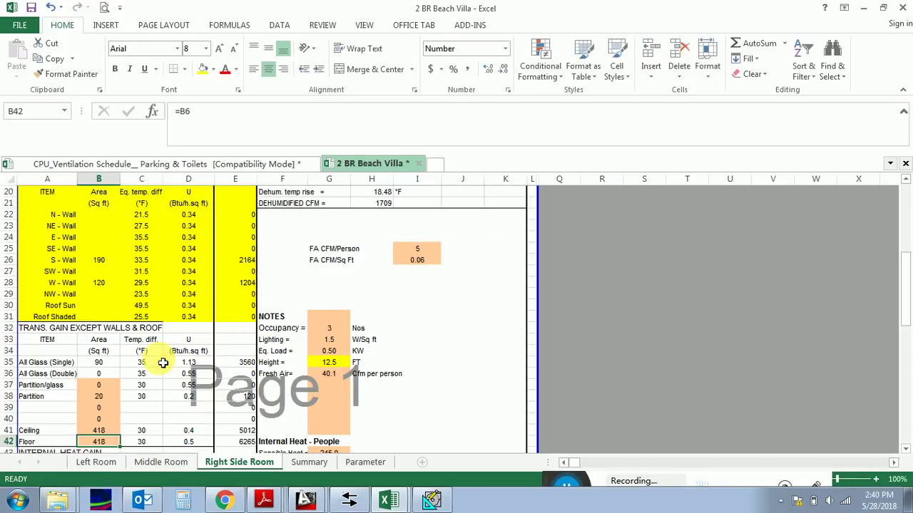
{"action": "scroll", "coordinate": [114, 392], "scroll_direction": "down", "scroll_amount": 1}
{"action": "left_click", "coordinate": [104, 397]}
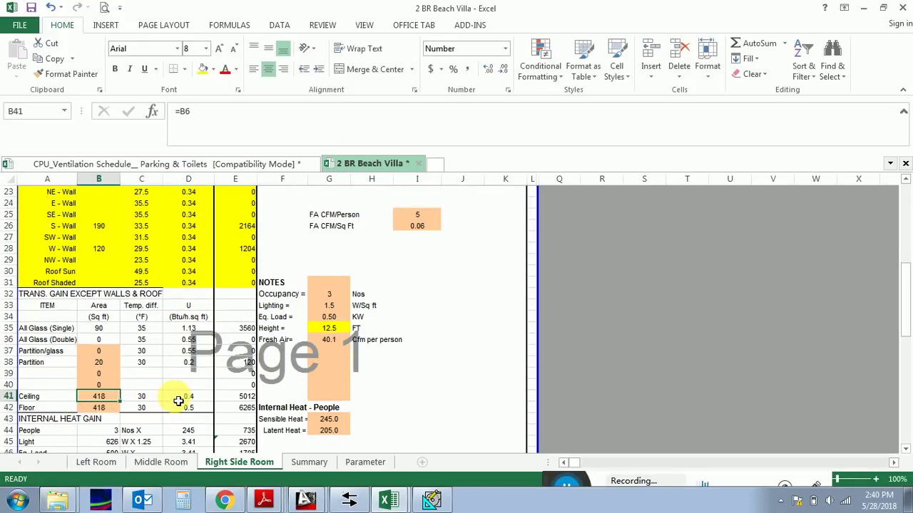
Step: Inspect the ceiling's temperature difference formula and trace its reference to the dry-bulb difference, leaving the formula as it is
{"action": "left_click", "coordinate": [142, 400]}
{"action": "double_click", "coordinate": [150, 397]}
{"action": "scroll", "coordinate": [214, 392], "scroll_direction": "up", "scroll_amount": 7}
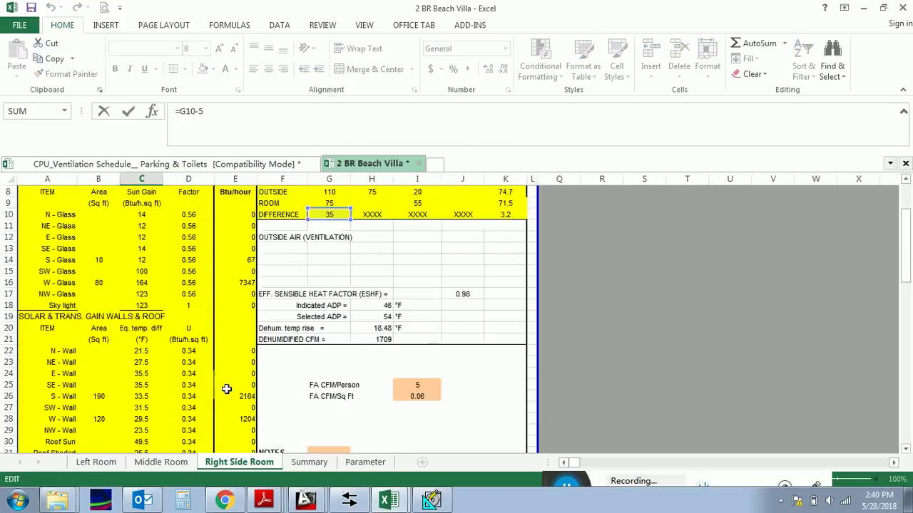
{"action": "scroll", "coordinate": [343, 379], "scroll_direction": "down", "scroll_amount": 1}
{"action": "scroll", "coordinate": [343, 378], "scroll_direction": "down", "scroll_amount": 6}
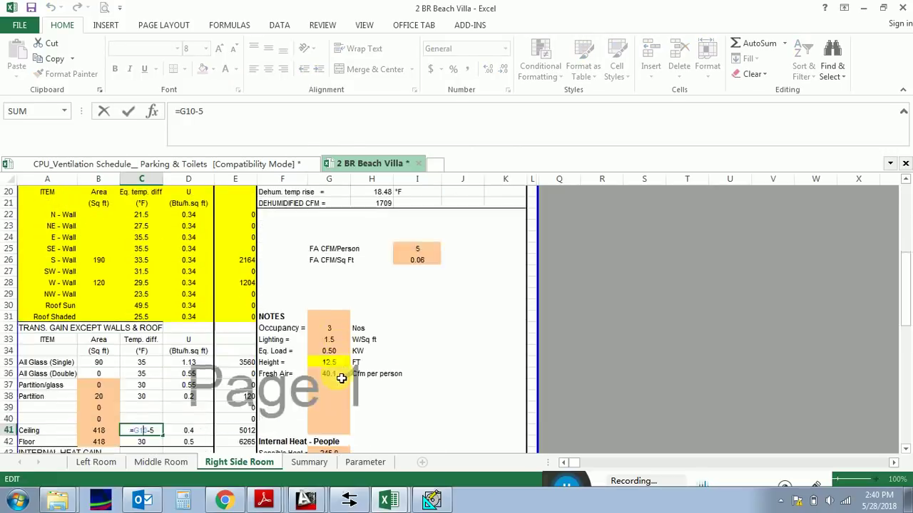
{"action": "key", "text": "Escape"}
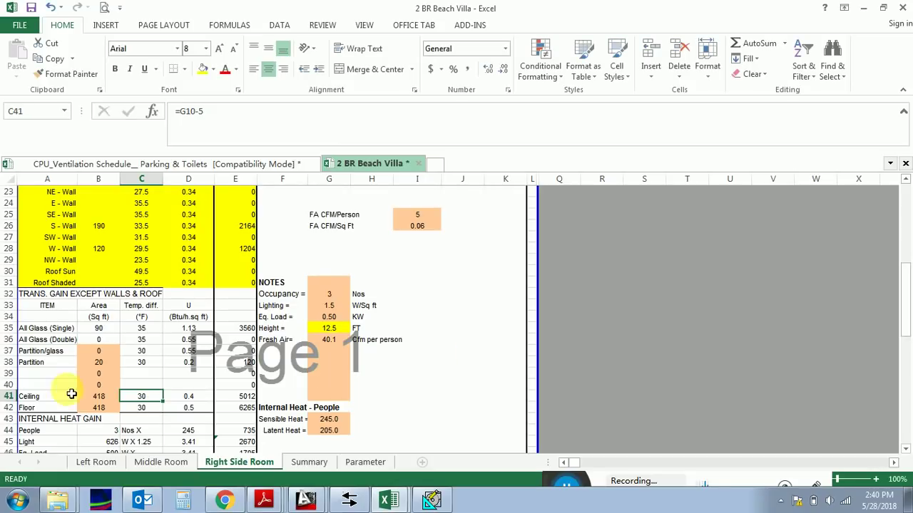
Step: Review the Temp. diff. column of the transmission gain section and compare the All Glass (Single) value with the design dry-bulb difference
{"action": "left_click_drag", "start_coordinate": [142, 305], "coordinate": [143, 339]}
{"action": "left_click_drag", "start_coordinate": [152, 385], "coordinate": [154, 409]}
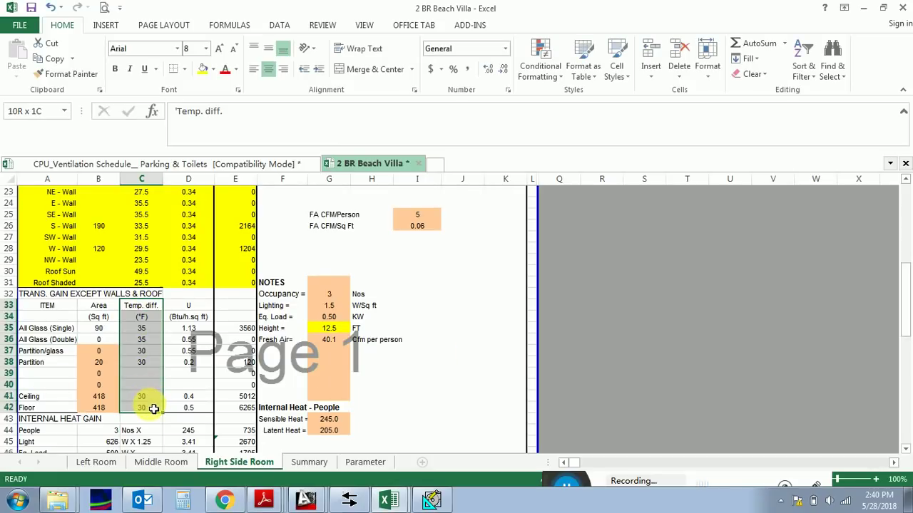
{"action": "left_click", "coordinate": [152, 330]}
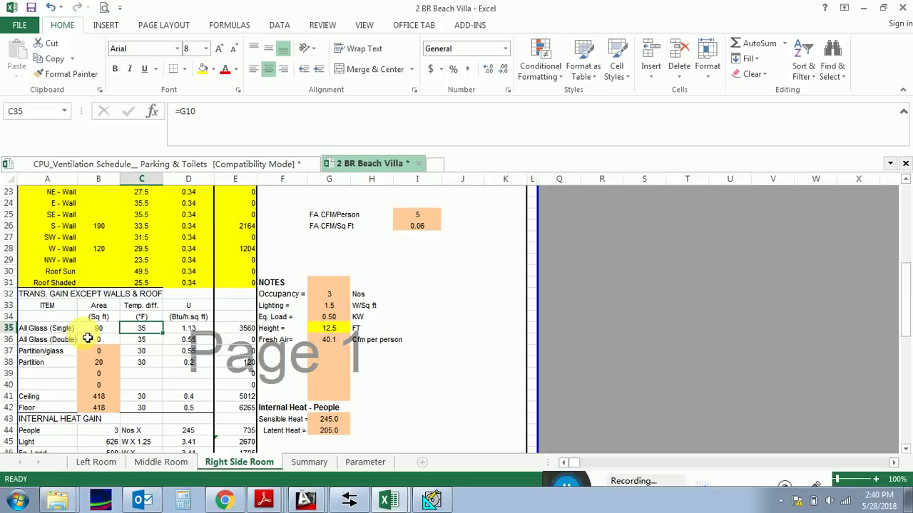
{"action": "scroll", "coordinate": [87, 338], "scroll_direction": "up", "scroll_amount": 7}
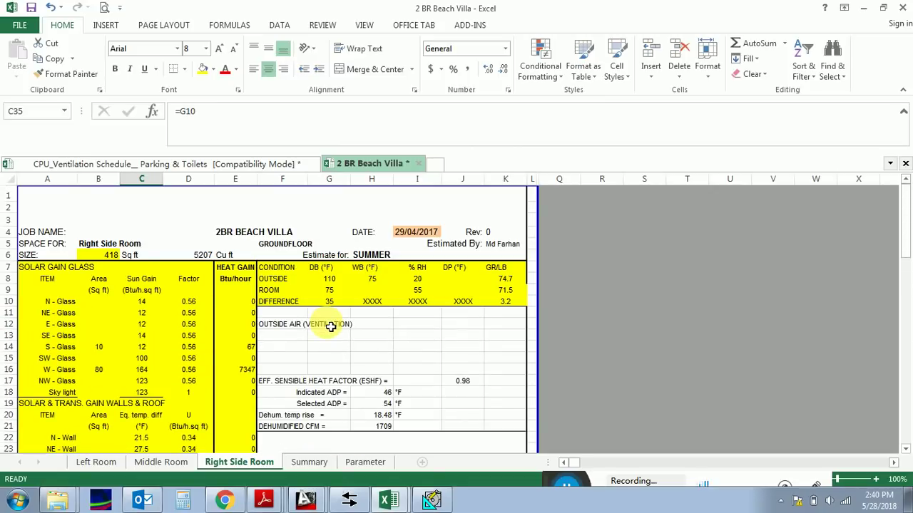
Step: Compare the design dry-bulb difference formula with the temperature difference formulas of the single glass, double glass and partition glass rows
{"action": "left_click", "coordinate": [329, 304]}
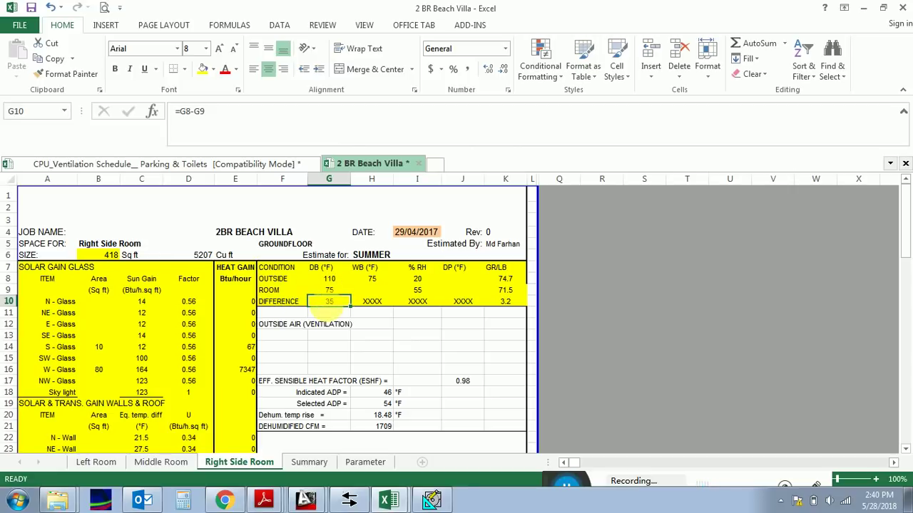
{"action": "scroll", "coordinate": [328, 314], "scroll_direction": "down", "scroll_amount": 8}
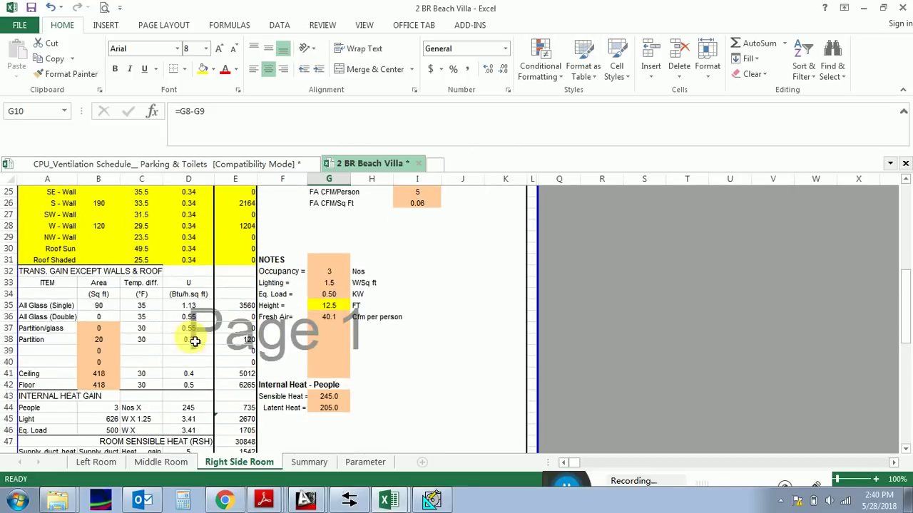
{"action": "left_click", "coordinate": [140, 305]}
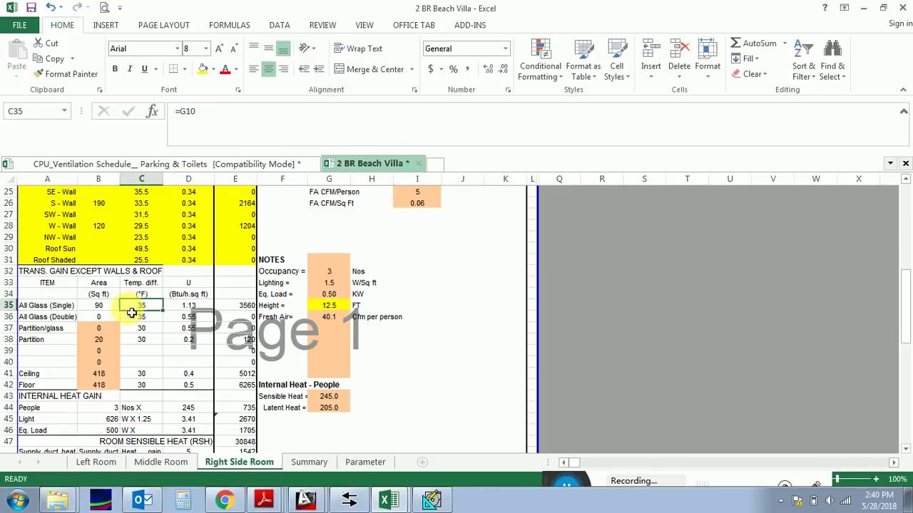
{"action": "left_click", "coordinate": [147, 317]}
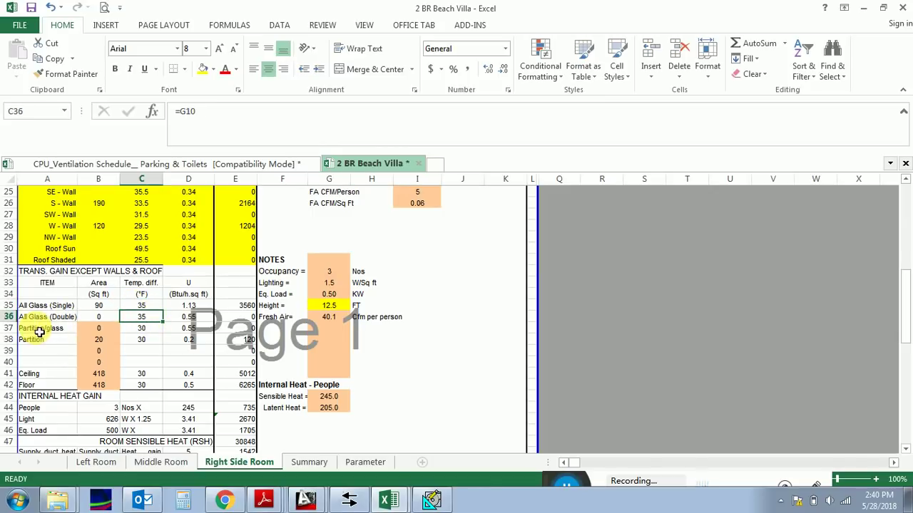
{"action": "left_click", "coordinate": [152, 329]}
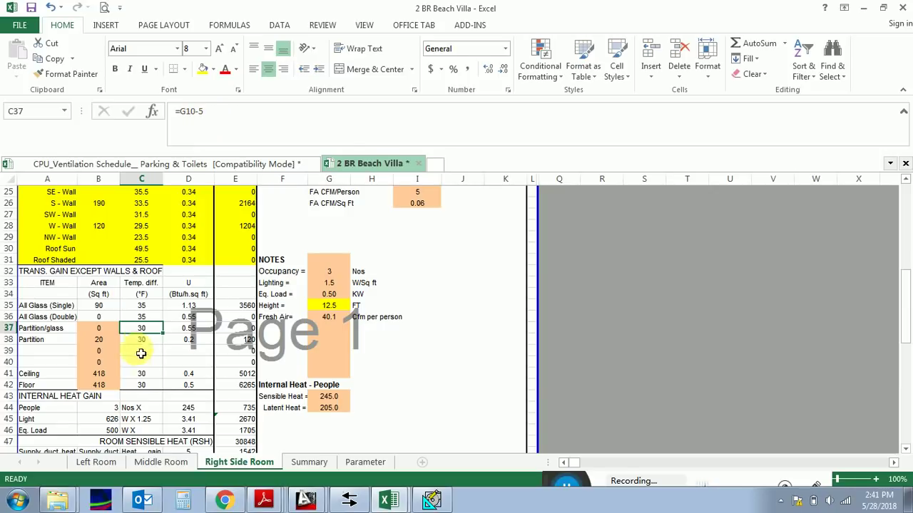
Step: Inspect the temperature difference formulas of the Partition, Ceiling and Floor rows against the design dry-bulb difference
{"action": "scroll", "coordinate": [330, 330], "scroll_direction": "up", "scroll_amount": 8}
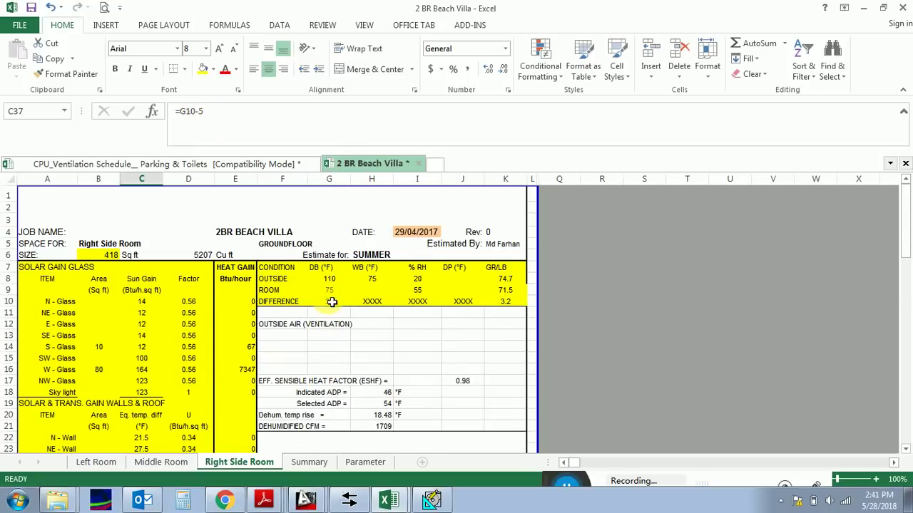
{"action": "scroll", "coordinate": [155, 371], "scroll_direction": "down", "scroll_amount": 7}
{"action": "left_click", "coordinate": [152, 378]}
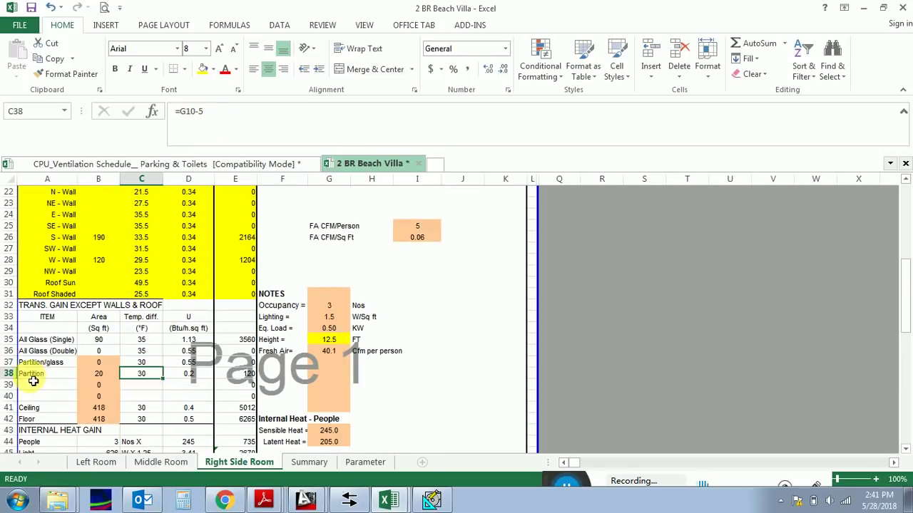
{"action": "scroll", "coordinate": [142, 399], "scroll_direction": "down", "scroll_amount": 2}
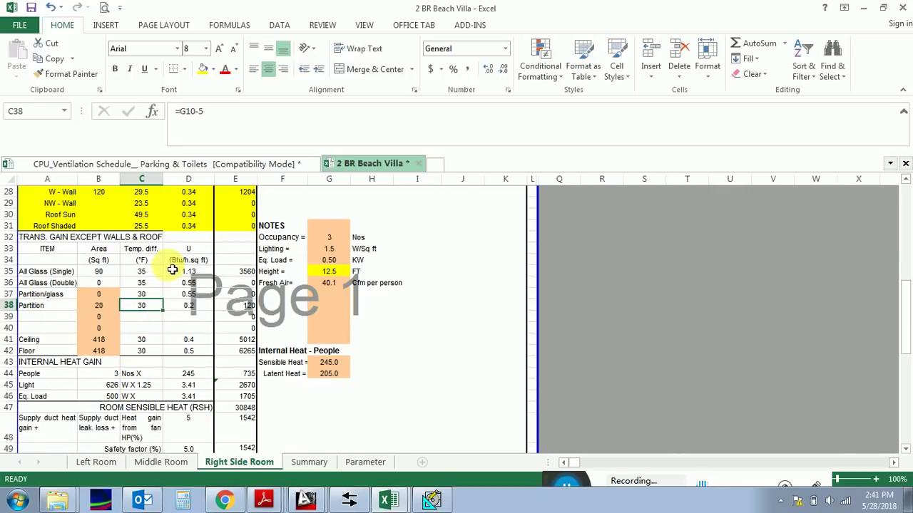
{"action": "scroll", "coordinate": [159, 347], "scroll_direction": "down", "scroll_amount": 1}
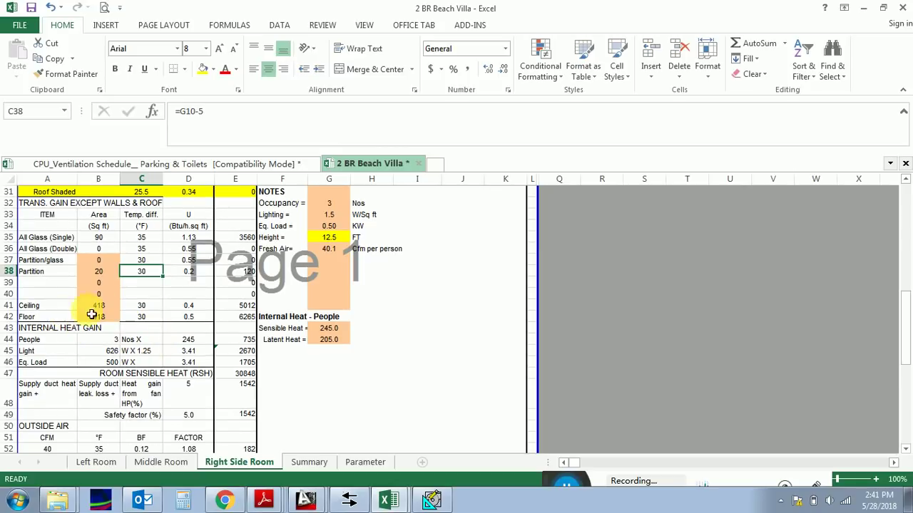
{"action": "left_click", "coordinate": [156, 306]}
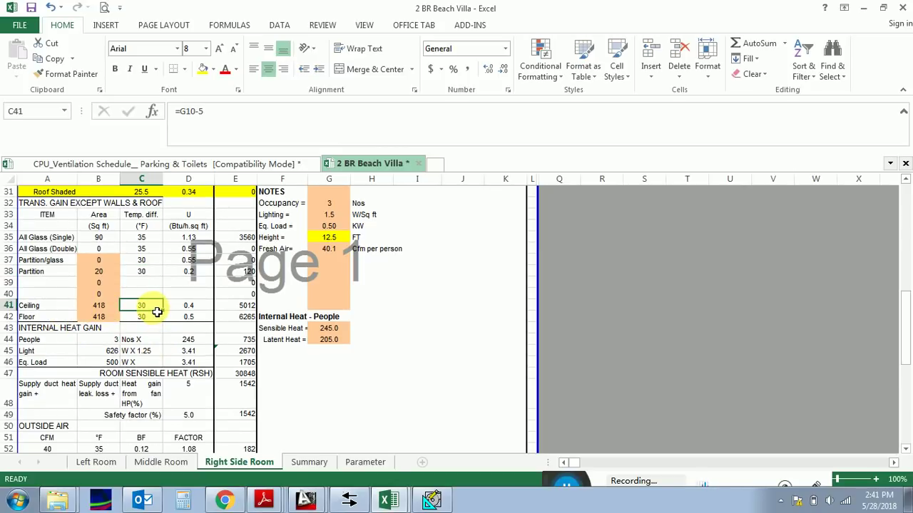
{"action": "left_click", "coordinate": [147, 317]}
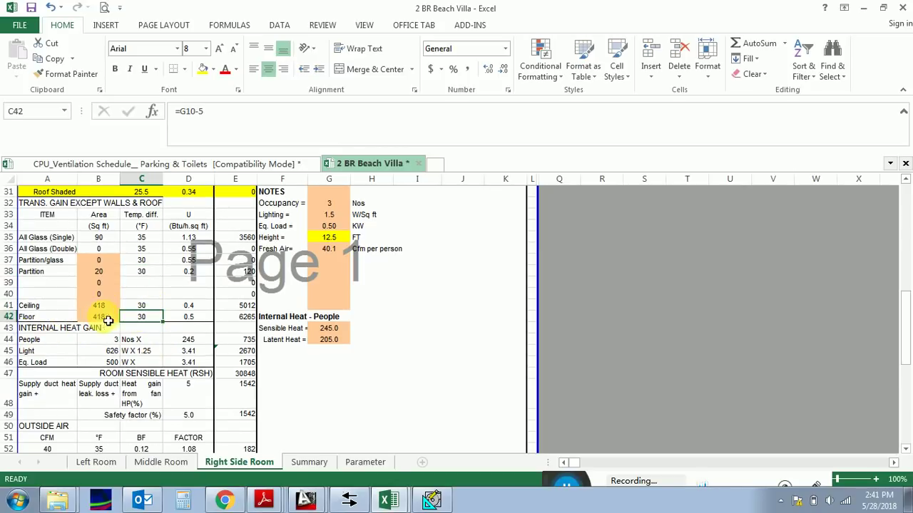
Step: Trace the All Glass (Single) temperature difference back to the room dry-bulb temperature and the difference cell in the design conditions
{"action": "left_click", "coordinate": [146, 239]}
{"action": "scroll", "coordinate": [299, 286], "scroll_direction": "up", "scroll_amount": 10}
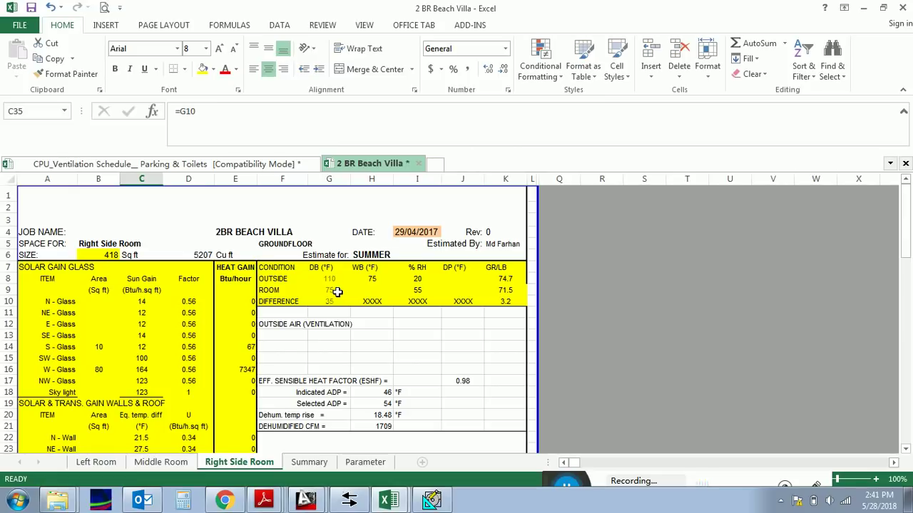
{"action": "scroll", "coordinate": [337, 292], "scroll_direction": "down", "scroll_amount": 4}
{"action": "scroll", "coordinate": [328, 257], "scroll_direction": "up", "scroll_amount": 2}
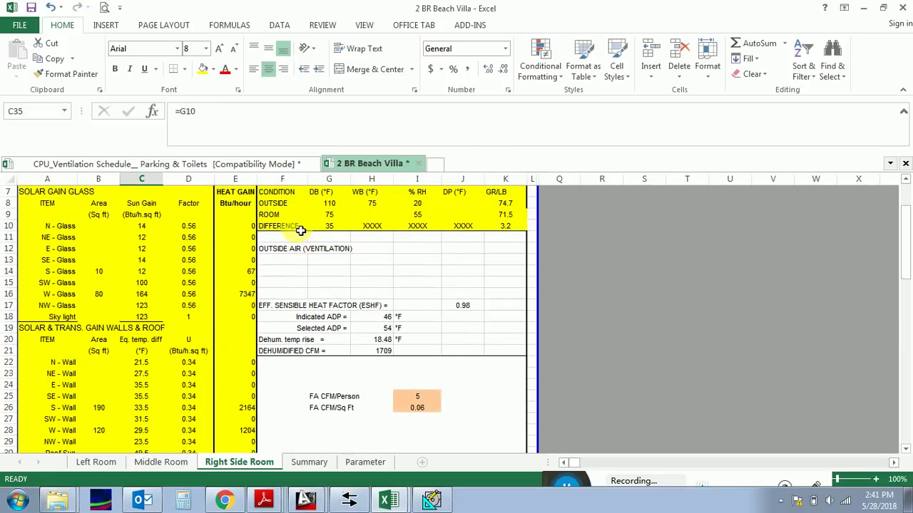
{"action": "left_click", "coordinate": [325, 215]}
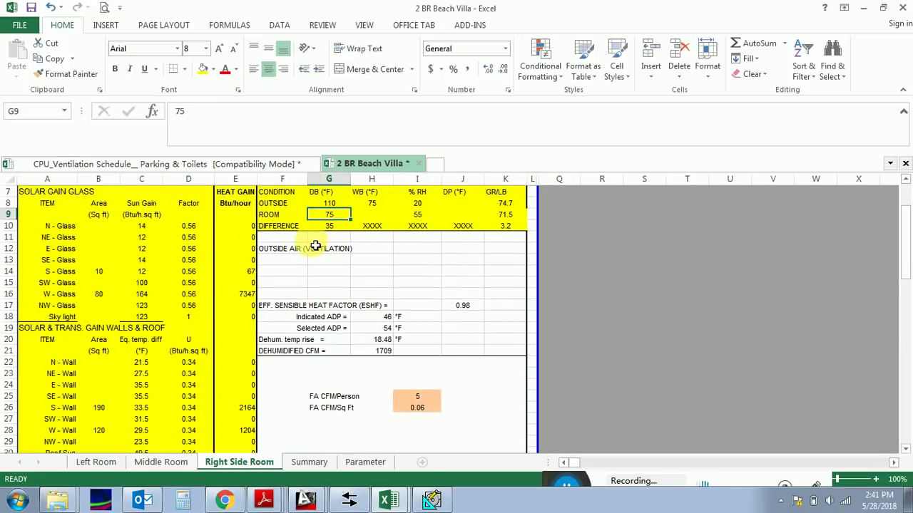
{"action": "left_click", "coordinate": [327, 226]}
{"action": "scroll", "coordinate": [164, 364], "scroll_direction": "down", "scroll_amount": 9}
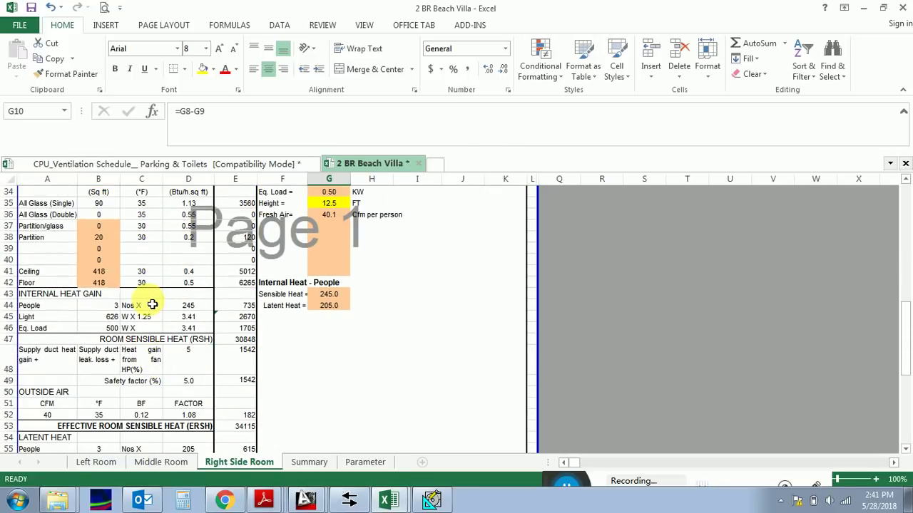
Step: Recheck the temperature differences of the glass, partition, ceiling and floor items in the transmission gain section
{"action": "scroll", "coordinate": [151, 305], "scroll_direction": "down", "scroll_amount": 2}
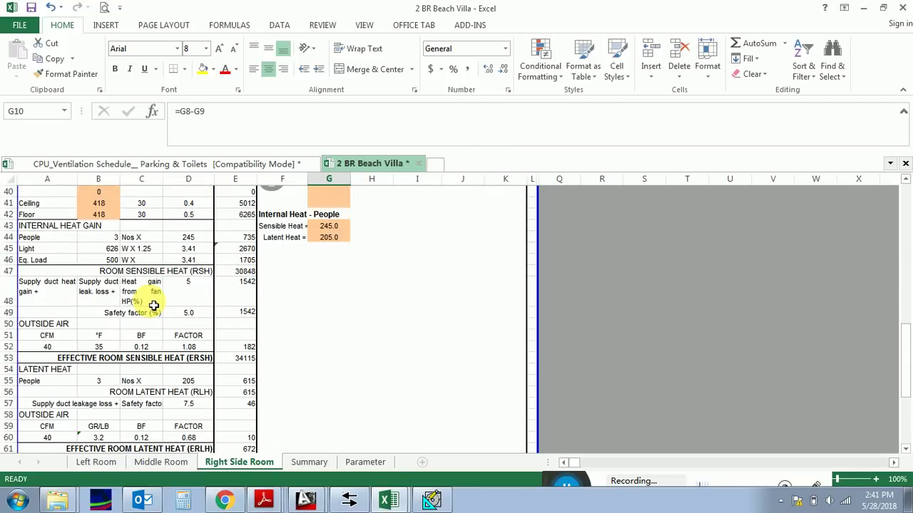
{"action": "scroll", "coordinate": [158, 310], "scroll_direction": "up", "scroll_amount": 3}
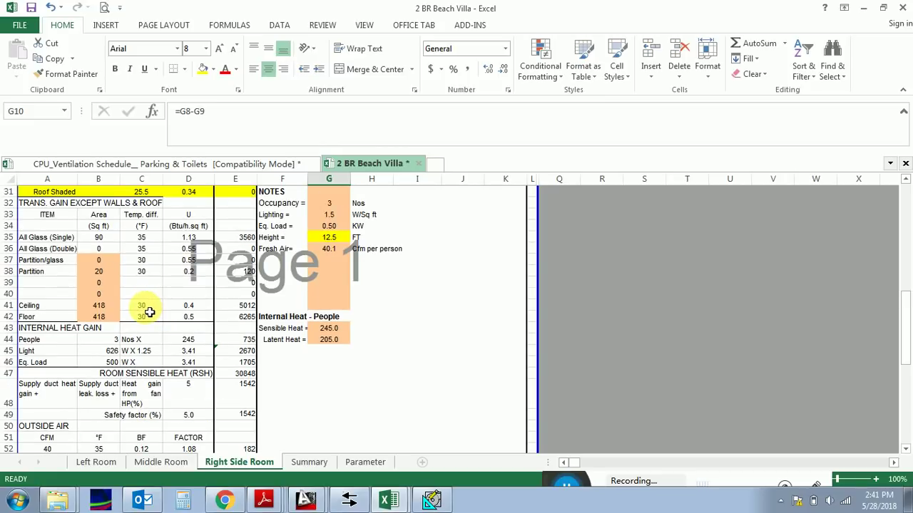
{"action": "left_click", "coordinate": [148, 261]}
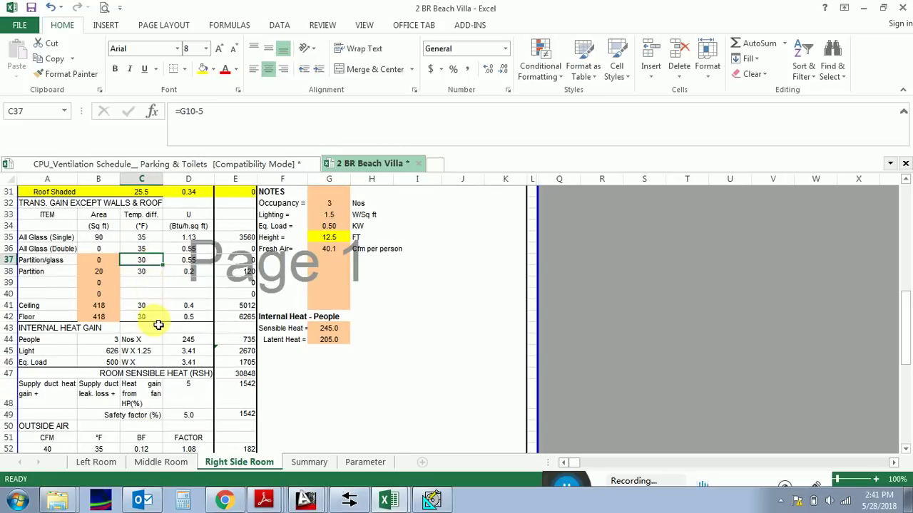
{"action": "left_click", "coordinate": [153, 240]}
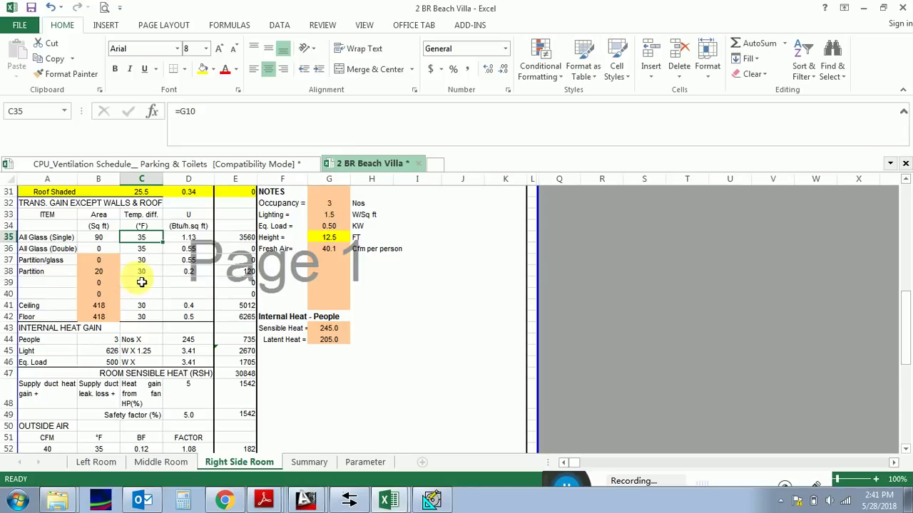
{"action": "left_click", "coordinate": [143, 272]}
{"action": "left_click", "coordinate": [153, 307]}
{"action": "left_click", "coordinate": [152, 319]}
{"action": "left_click", "coordinate": [63, 317]}
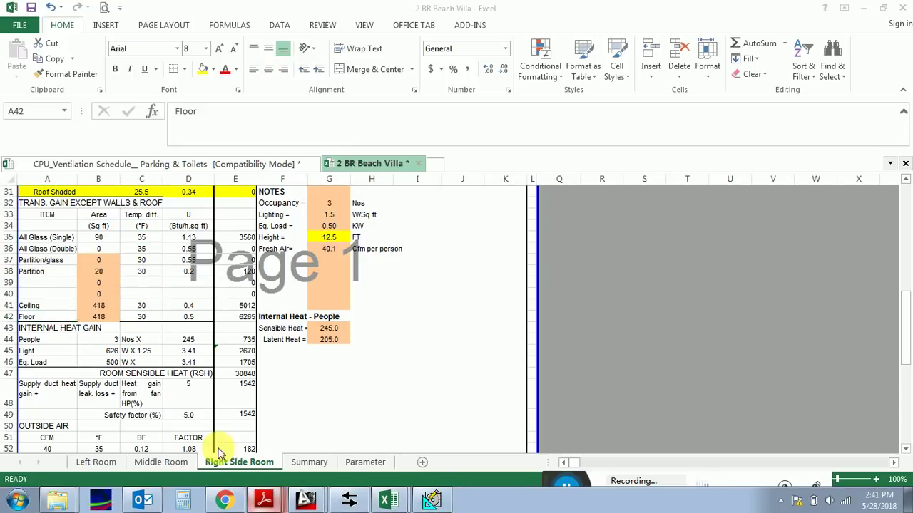
Step: Switch to Adobe Reader and look through the handbook's thermal resistance tables for building and insulating materials
{"action": "key", "text": "alt+Tab"}
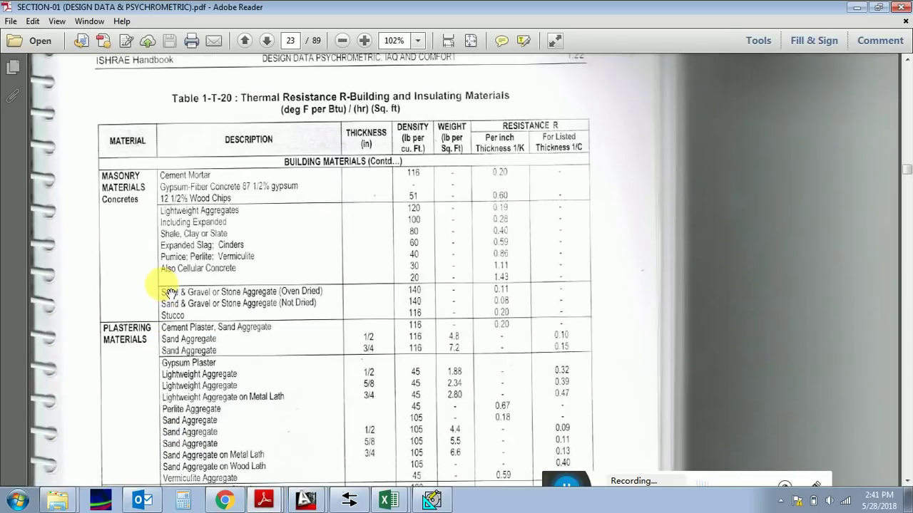
{"action": "scroll", "coordinate": [170, 292], "scroll_direction": "up", "scroll_amount": 10}
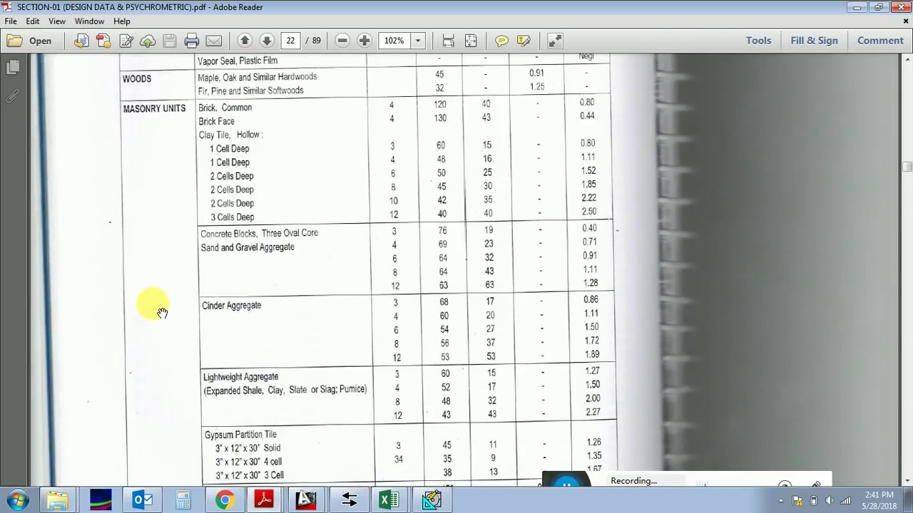
{"action": "scroll", "coordinate": [162, 312], "scroll_direction": "up", "scroll_amount": 5}
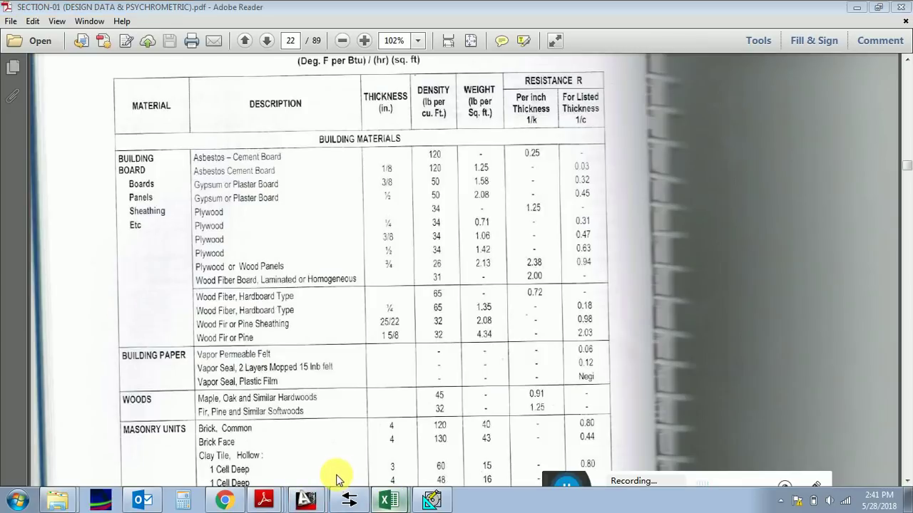
Step: Switch back to Excel, mark out blank cells I42 to J47 as an illustration, and set the Floor area to 0
{"action": "left_click", "coordinate": [389, 500]}
{"action": "scroll", "coordinate": [107, 352], "scroll_direction": "down", "scroll_amount": 1}
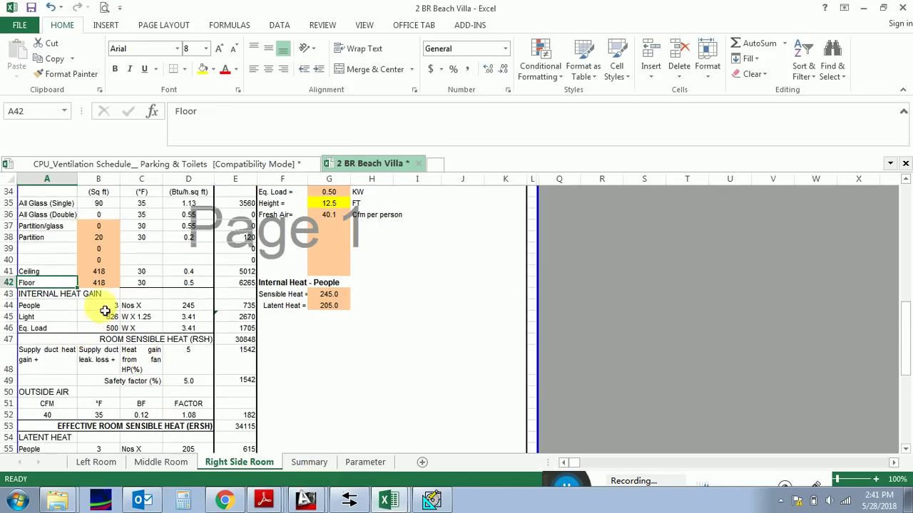
{"action": "left_click", "coordinate": [100, 282]}
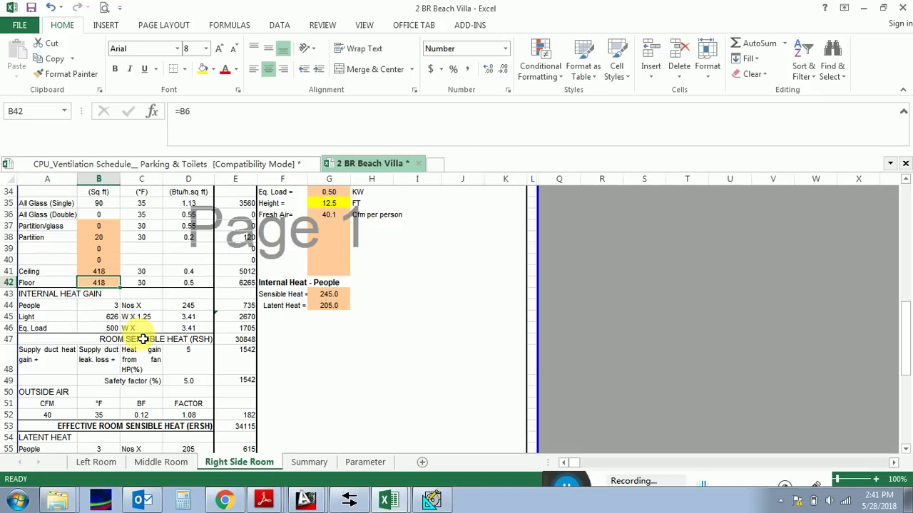
{"action": "left_click_drag", "start_coordinate": [396, 282], "coordinate": [475, 353]}
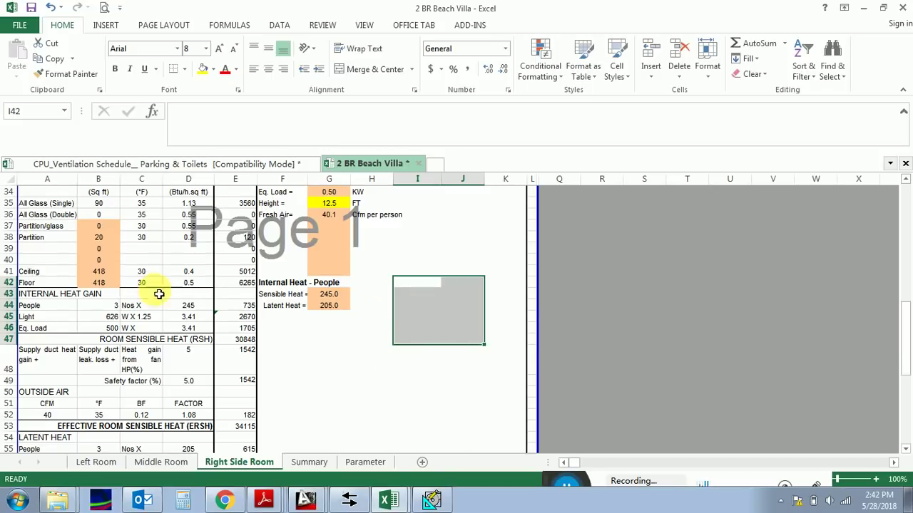
{"action": "left_click", "coordinate": [114, 284]}
{"action": "type", "text": "0"}
{"action": "key", "text": "Return"}
{"action": "left_click", "coordinate": [366, 393]}
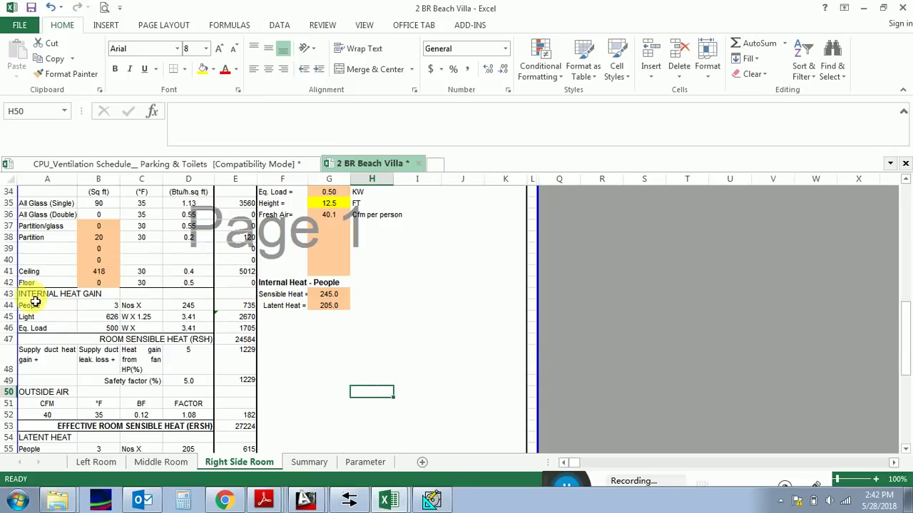
Step: Fill the whole transmission gain except walls and roof section, A32 to E42, with yellow
{"action": "scroll", "coordinate": [41, 292], "scroll_direction": "up", "scroll_amount": 3}
{"action": "left_click_drag", "start_coordinate": [29, 271], "coordinate": [264, 382]}
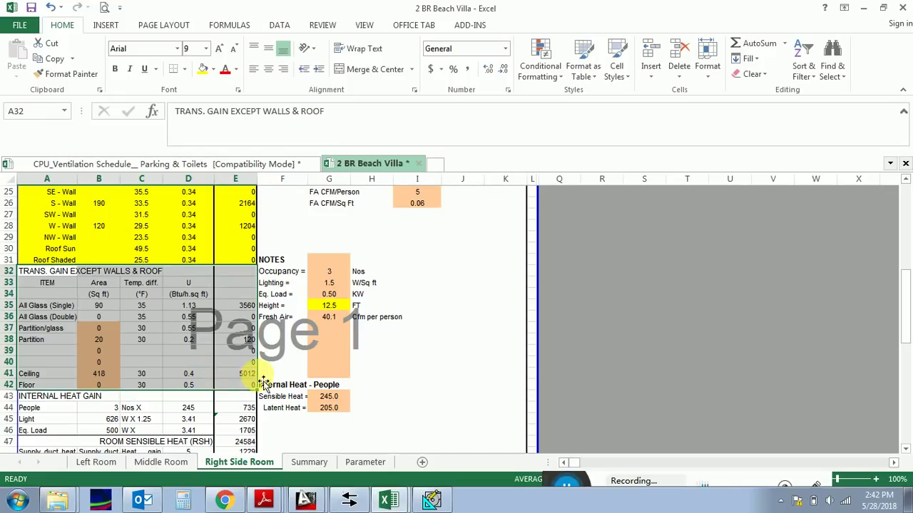
{"action": "left_click", "coordinate": [202, 70]}
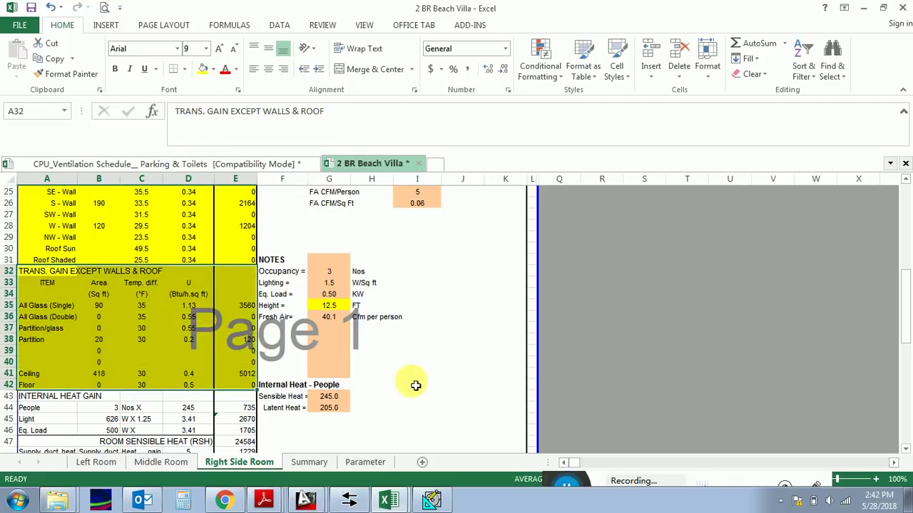
{"action": "left_click", "coordinate": [415, 384]}
{"action": "scroll", "coordinate": [360, 393], "scroll_direction": "down", "scroll_amount": 2}
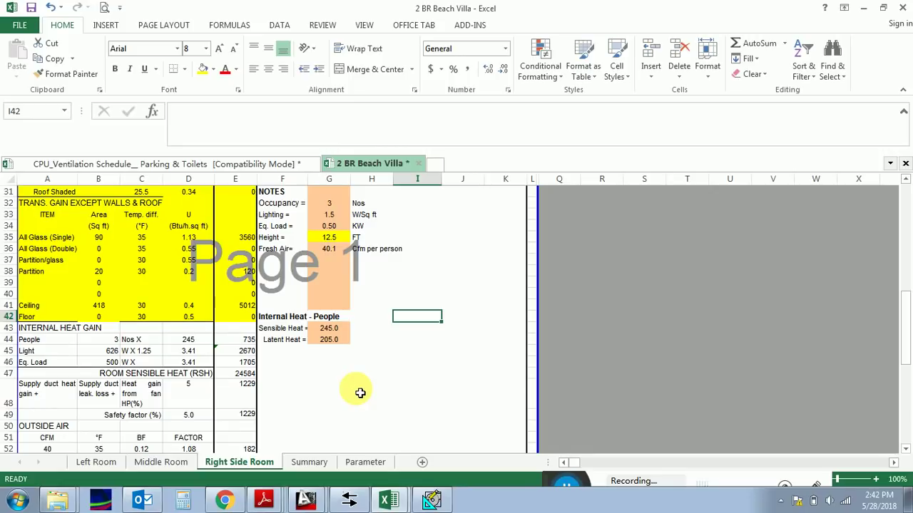
{"action": "scroll", "coordinate": [347, 399], "scroll_direction": "up", "scroll_amount": 1}
{"action": "left_click", "coordinate": [418, 386]}
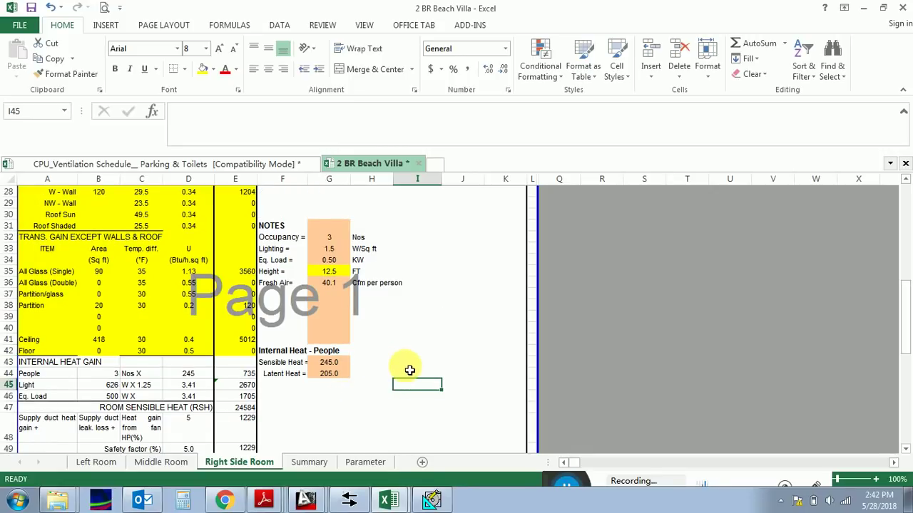
{"action": "scroll", "coordinate": [417, 362], "scroll_direction": "down", "scroll_amount": 1}
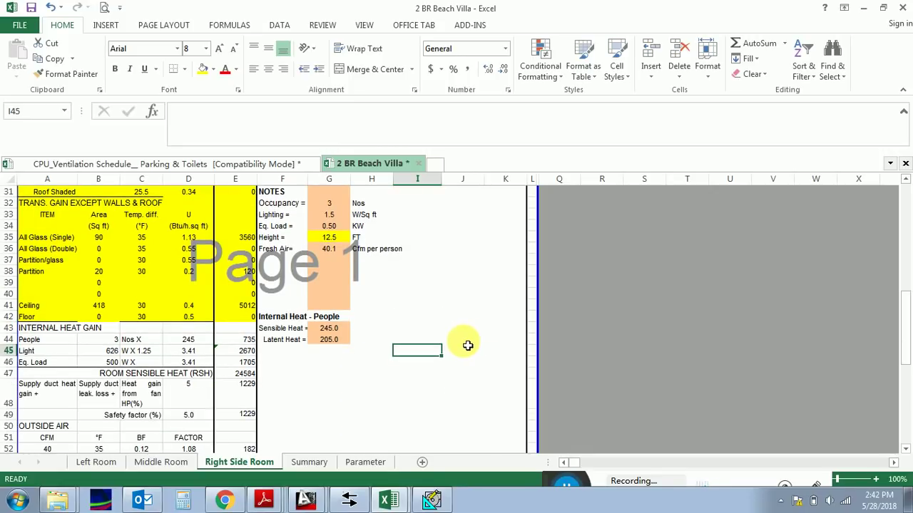
{"action": "left_click", "coordinate": [460, 328]}
Step: Go over the internal heat gain section, A43 to E46, and its People, Light and Eq. Load items
{"action": "scroll", "coordinate": [322, 353], "scroll_direction": "down", "scroll_amount": 1}
{"action": "left_click_drag", "start_coordinate": [31, 295], "coordinate": [246, 327]}
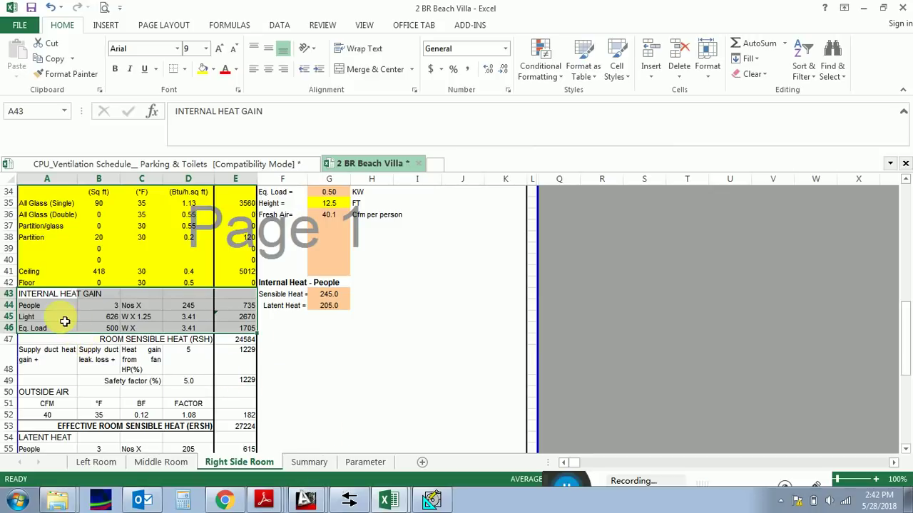
{"action": "left_click", "coordinate": [44, 305]}
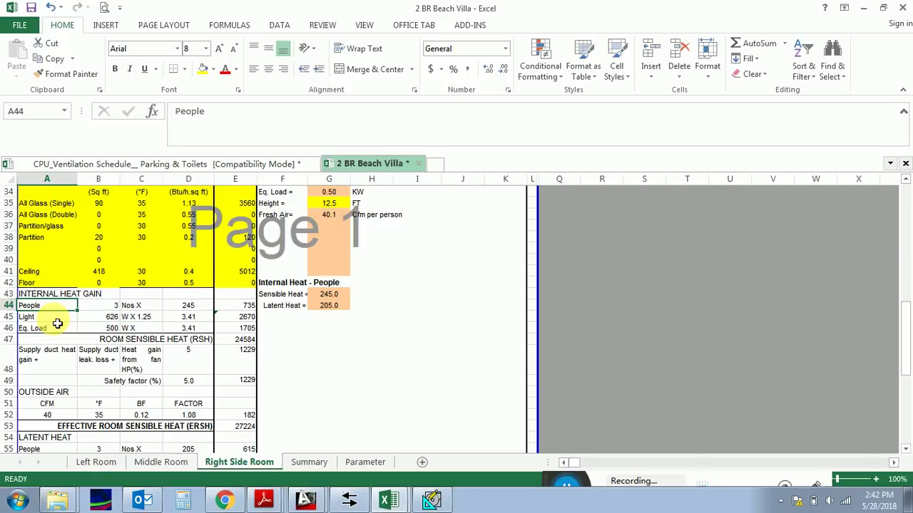
{"action": "key", "text": "Down"}
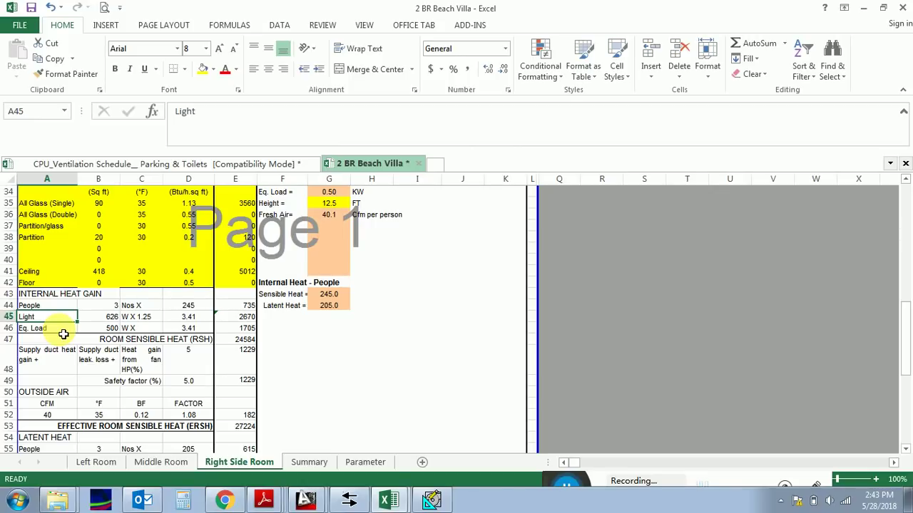
{"action": "left_click", "coordinate": [63, 331]}
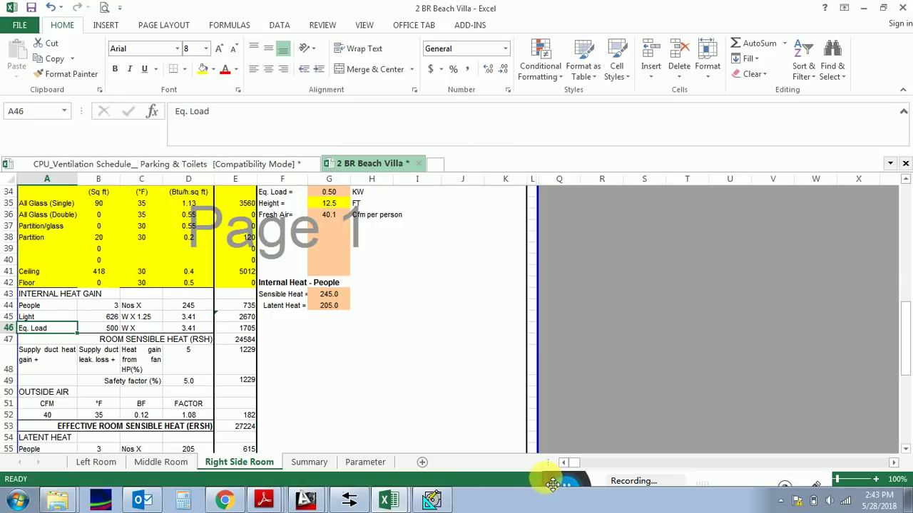
{"action": "mouse_move", "coordinate": [552, 474]}
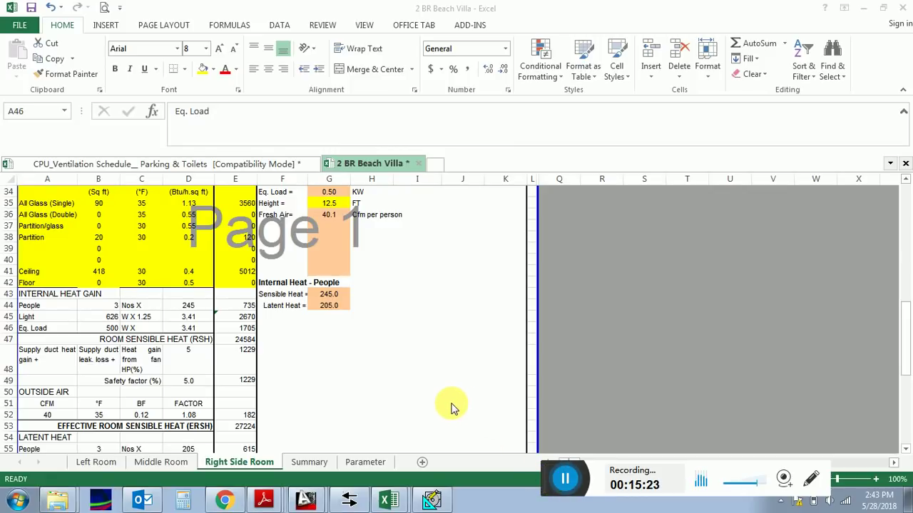
{"action": "left_click_drag", "start_coordinate": [548, 468], "coordinate": [551, 494]}
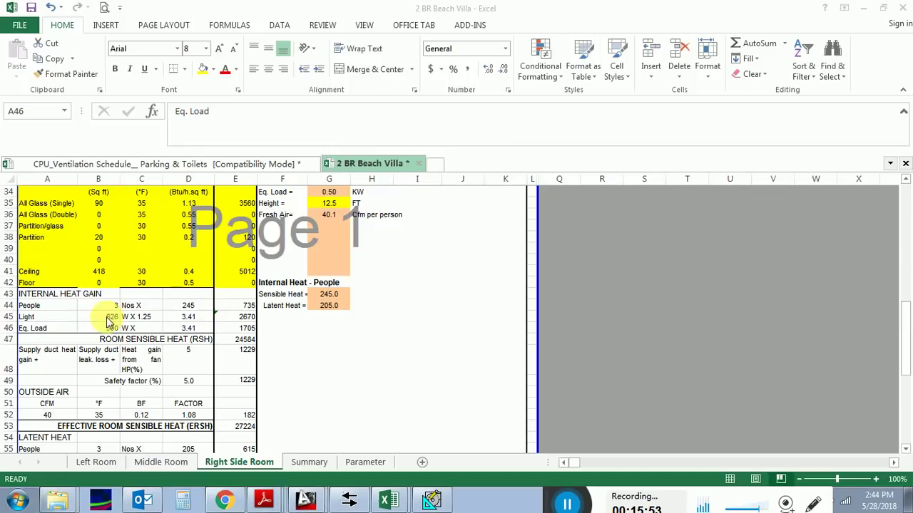
Step: Check the People item and the sensible and latent heat inputs for people in G43 and G44
{"action": "left_click", "coordinate": [50, 307]}
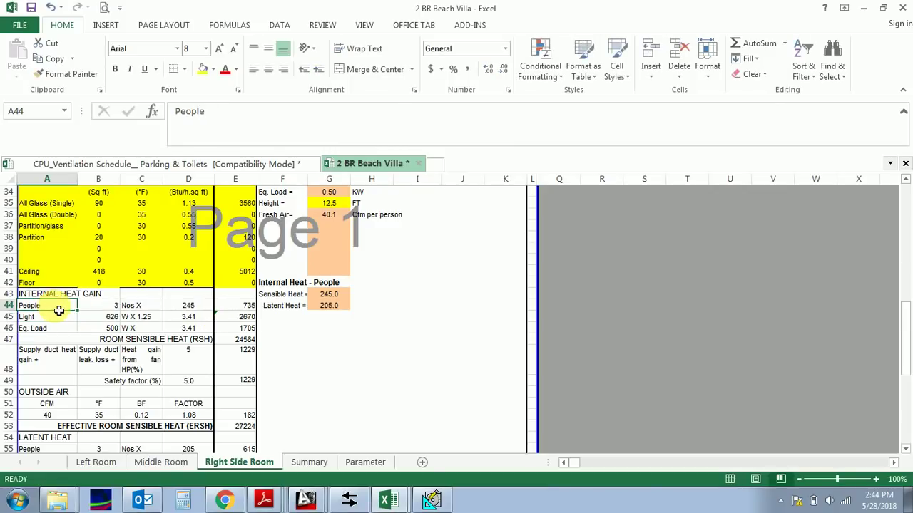
{"action": "left_click_drag", "start_coordinate": [282, 295], "coordinate": [334, 307]}
{"action": "left_click", "coordinate": [332, 362]}
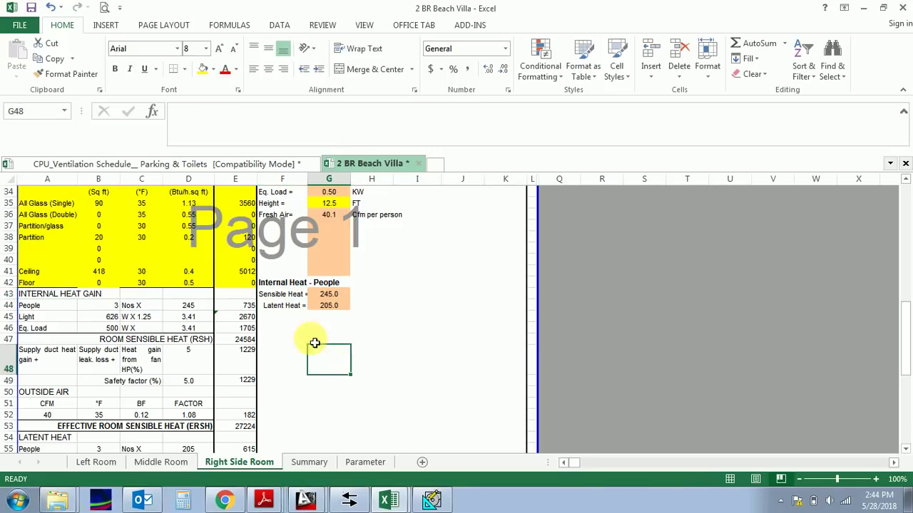
{"action": "left_click", "coordinate": [343, 300]}
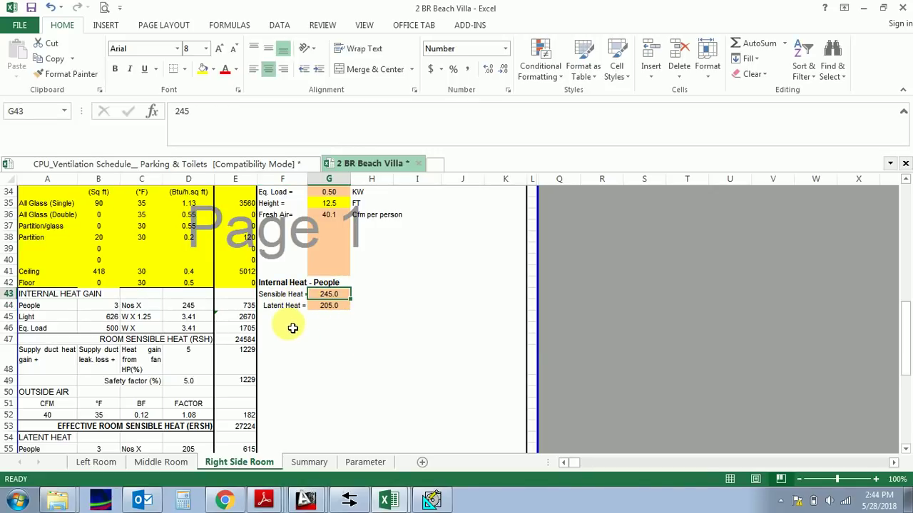
{"action": "left_click", "coordinate": [340, 307]}
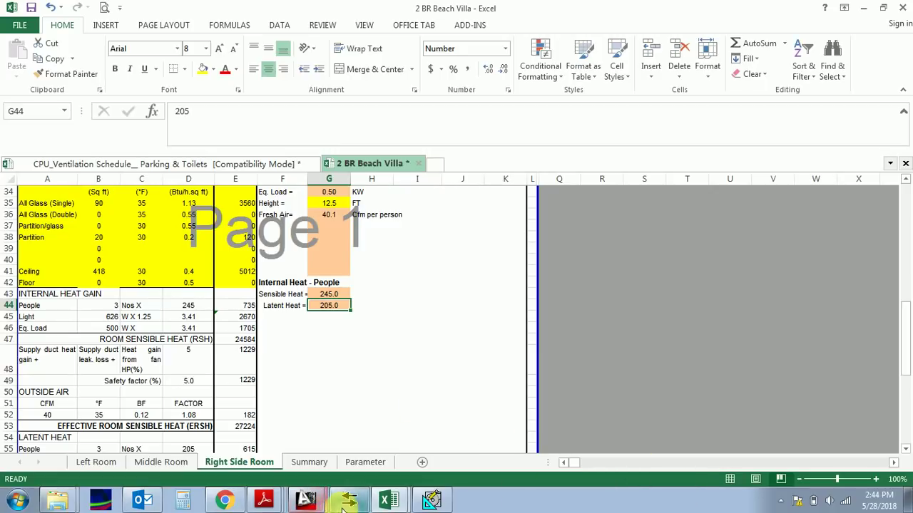
Step: Switch to Adobe Reader and find Table 1-T-24, Heat Gain from People, in the handbook
{"action": "left_click", "coordinate": [259, 501]}
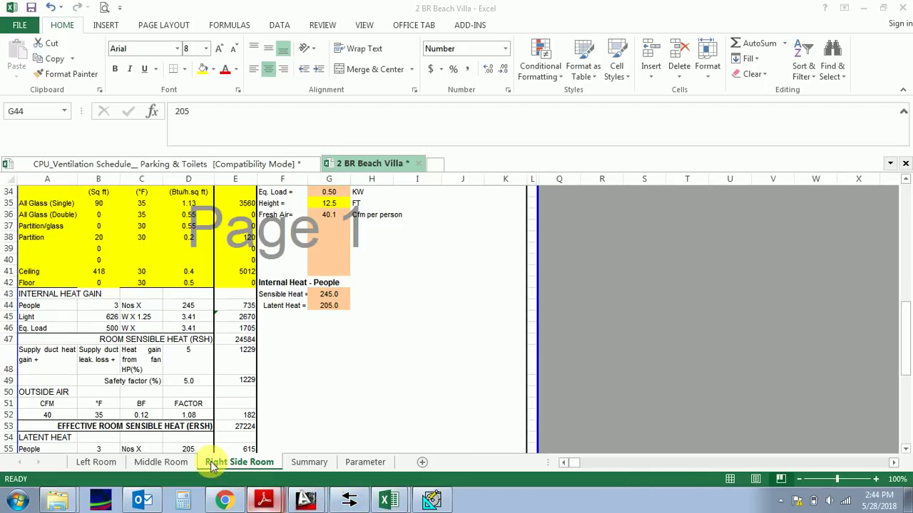
{"action": "scroll", "coordinate": [275, 352], "scroll_direction": "down", "scroll_amount": 15}
{"action": "scroll", "coordinate": [277, 362], "scroll_direction": "down", "scroll_amount": 20}
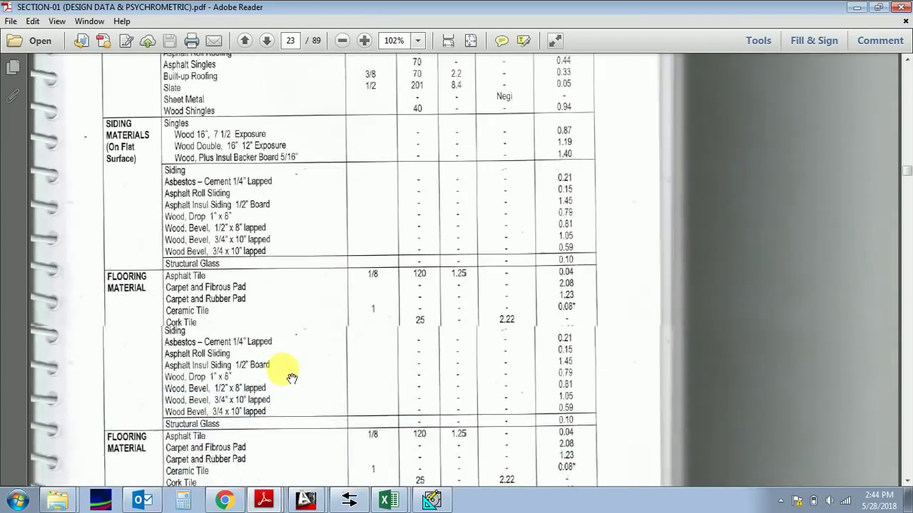
{"action": "scroll", "coordinate": [293, 379], "scroll_direction": "down", "scroll_amount": 20}
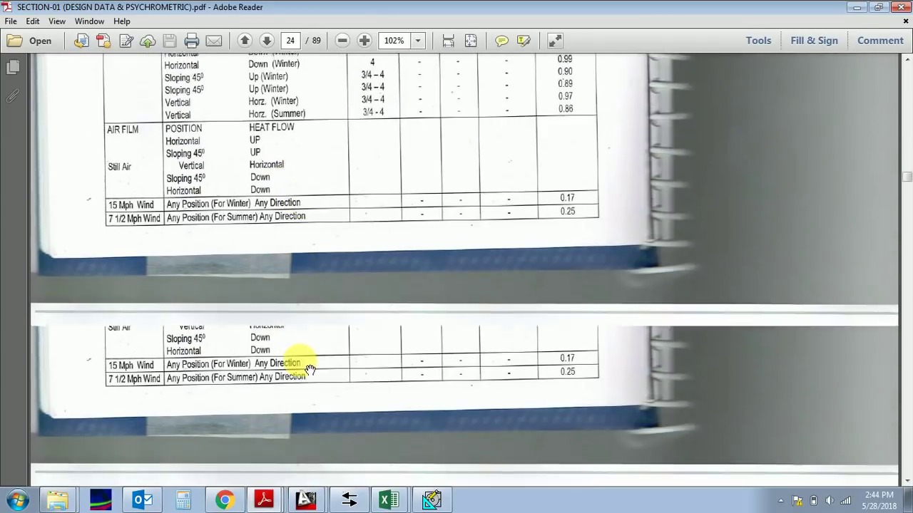
{"action": "scroll", "coordinate": [311, 366], "scroll_direction": "down", "scroll_amount": 20}
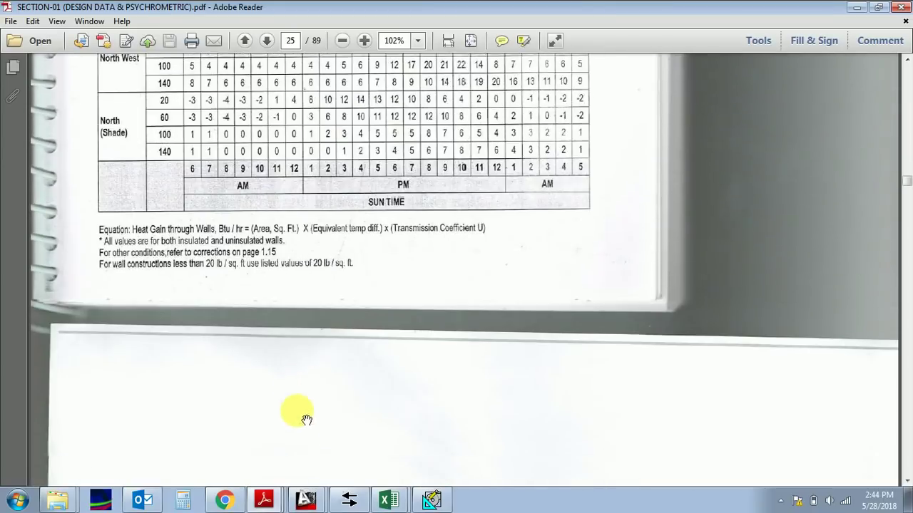
{"action": "scroll", "coordinate": [298, 335], "scroll_direction": "down", "scroll_amount": 20}
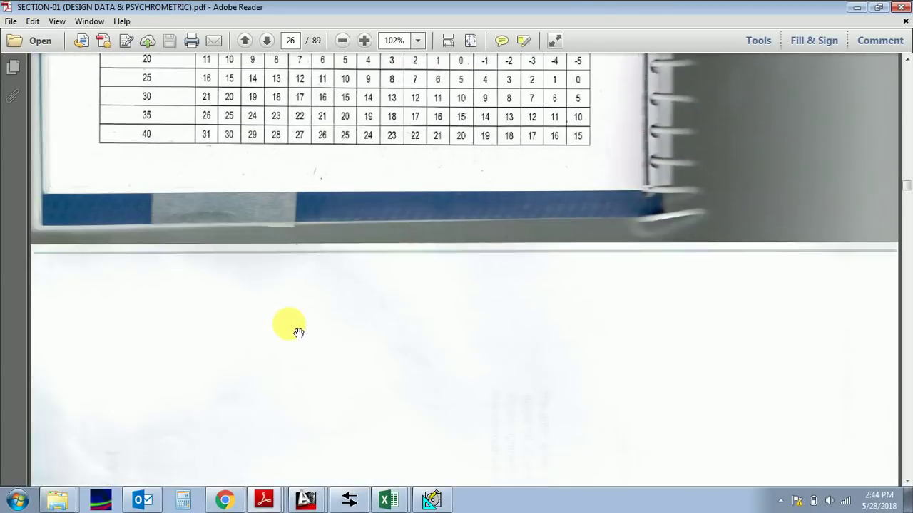
{"action": "scroll", "coordinate": [299, 332], "scroll_direction": "up", "scroll_amount": 5}
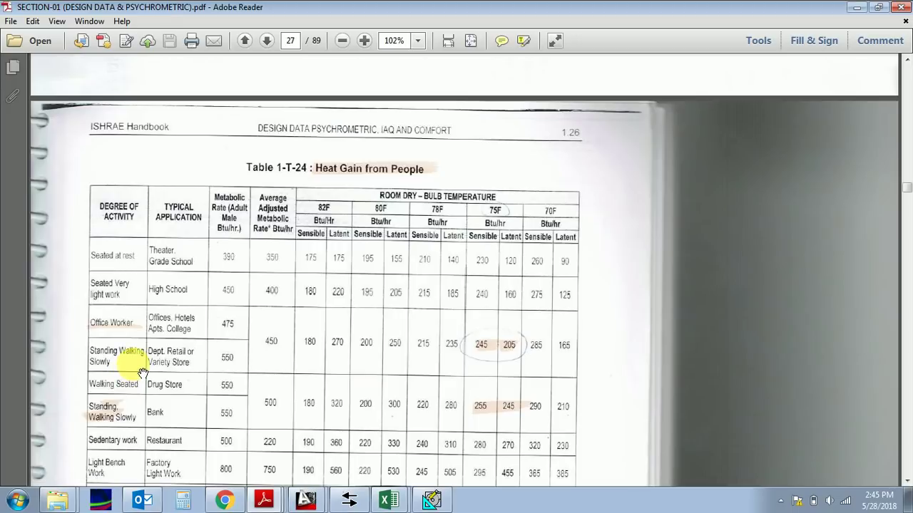
Step: Read through the activity rows of the Heat Gain from People table down to heavy work and back
{"action": "scroll", "coordinate": [128, 357], "scroll_direction": "down", "scroll_amount": 1}
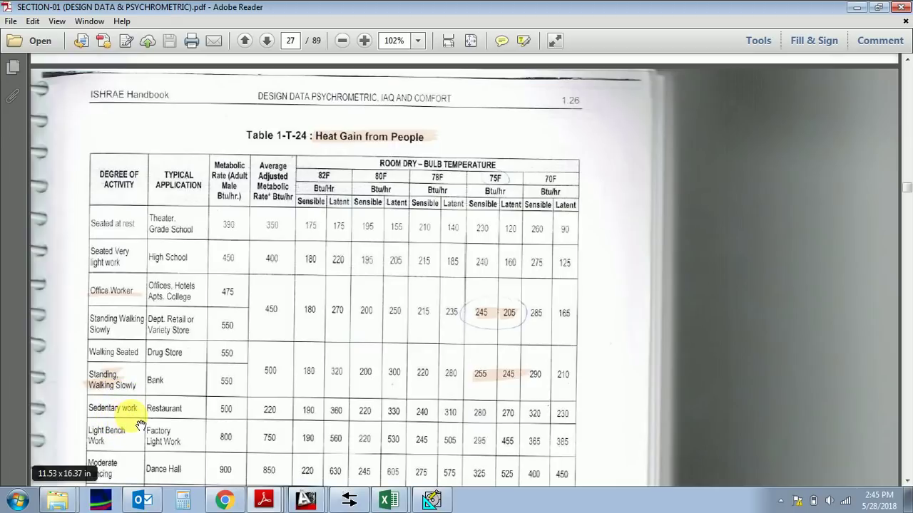
{"action": "scroll", "coordinate": [129, 393], "scroll_direction": "down", "scroll_amount": 2}
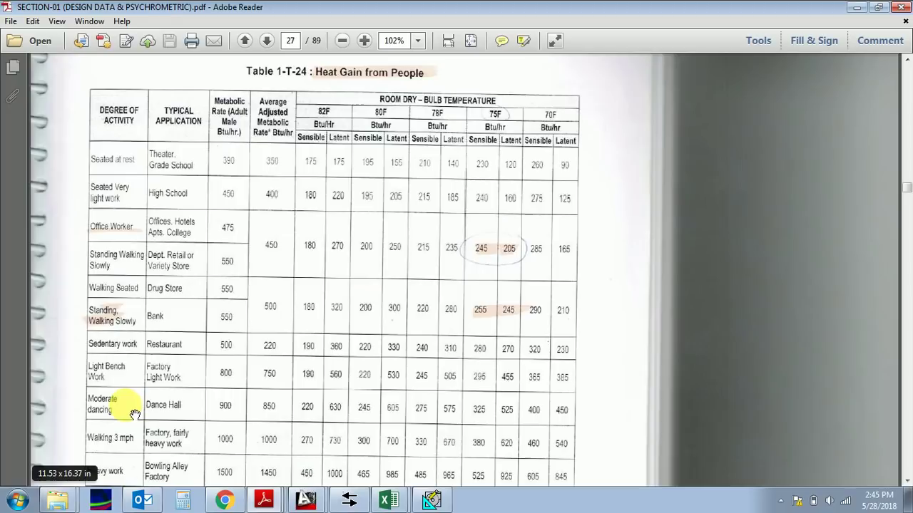
{"action": "scroll", "coordinate": [135, 414], "scroll_direction": "down", "scroll_amount": 3}
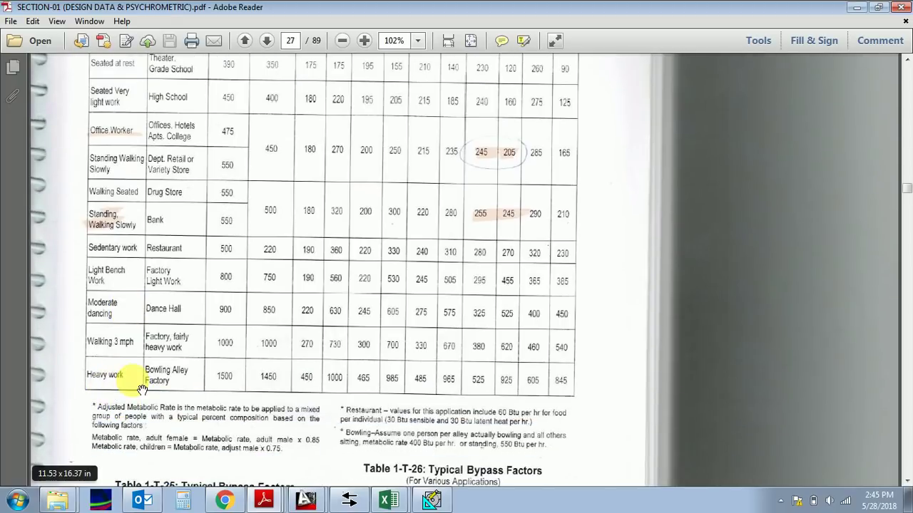
{"action": "scroll", "coordinate": [124, 373], "scroll_direction": "up", "scroll_amount": 4}
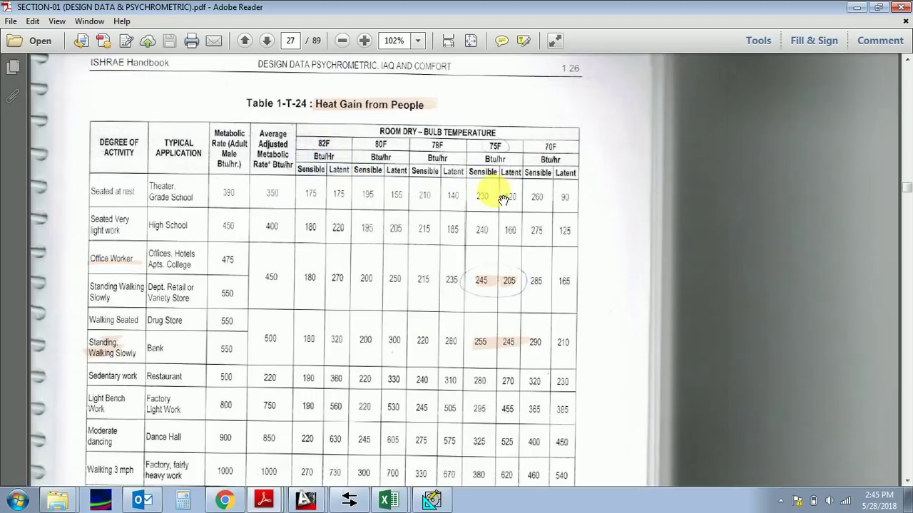
Step: Check the temperature in cell G9 in Excel and return to Adobe Reader to compare the Heat Gain from People table's 75F columns
{"action": "left_click", "coordinate": [395, 505]}
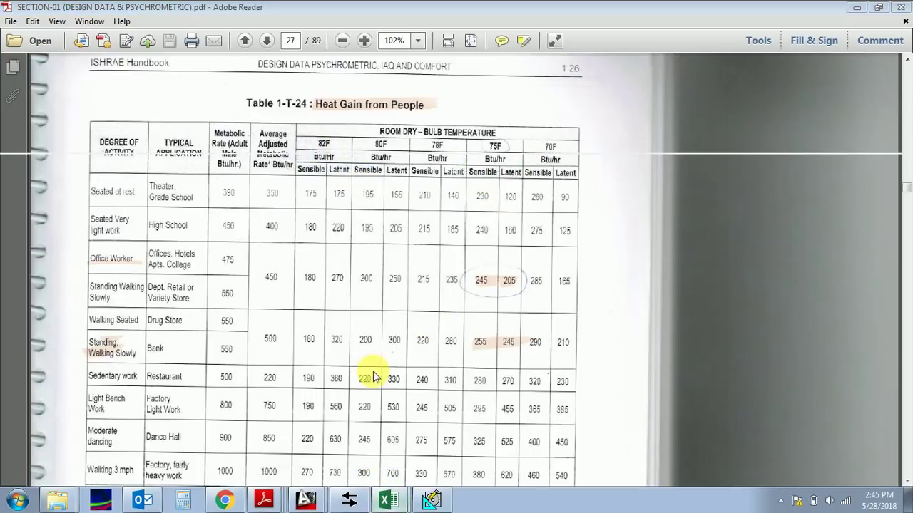
{"action": "scroll", "coordinate": [350, 284], "scroll_direction": "up", "scroll_amount": 5}
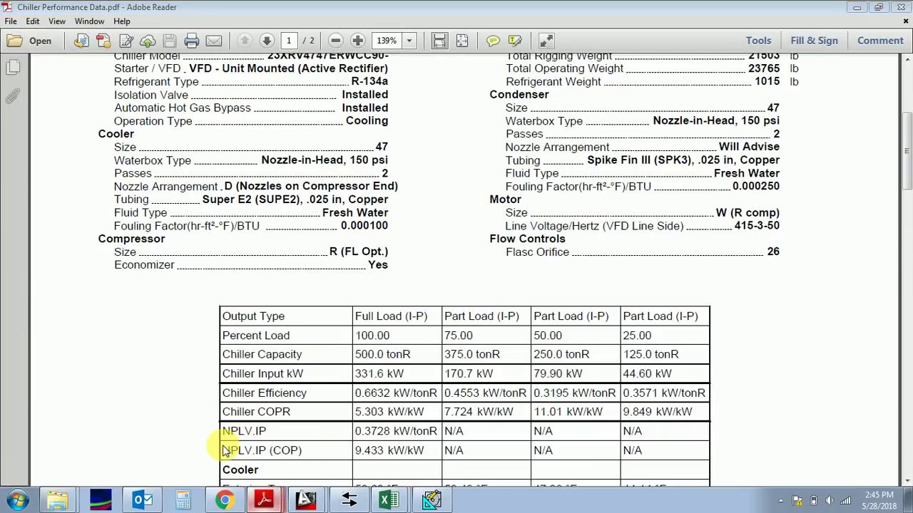
{"action": "key", "text": "ctrl+Tab"}
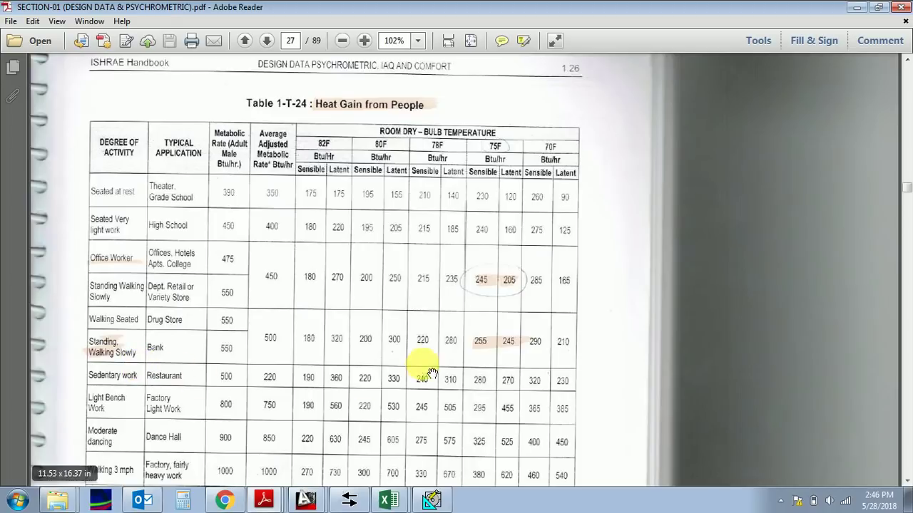
{"action": "scroll", "coordinate": [239, 416], "scroll_direction": "down", "scroll_amount": 2}
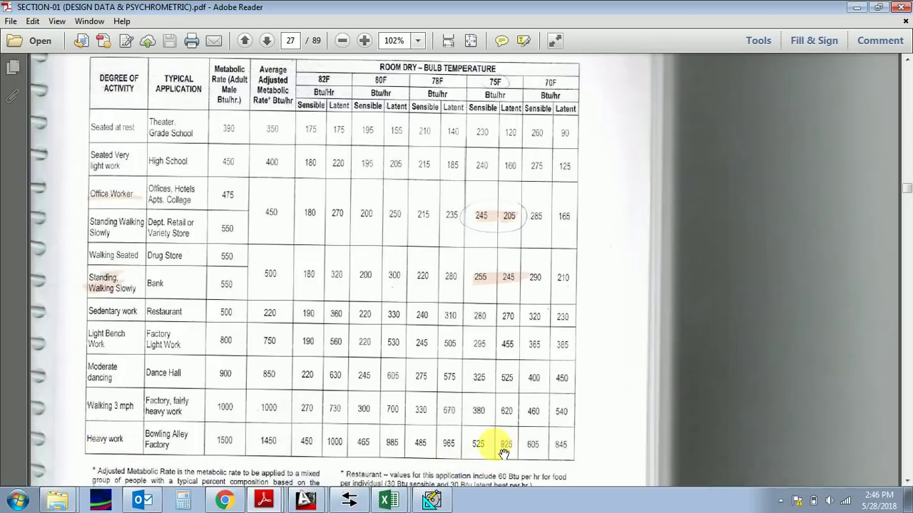
{"action": "scroll", "coordinate": [504, 454], "scroll_direction": "up", "scroll_amount": 3}
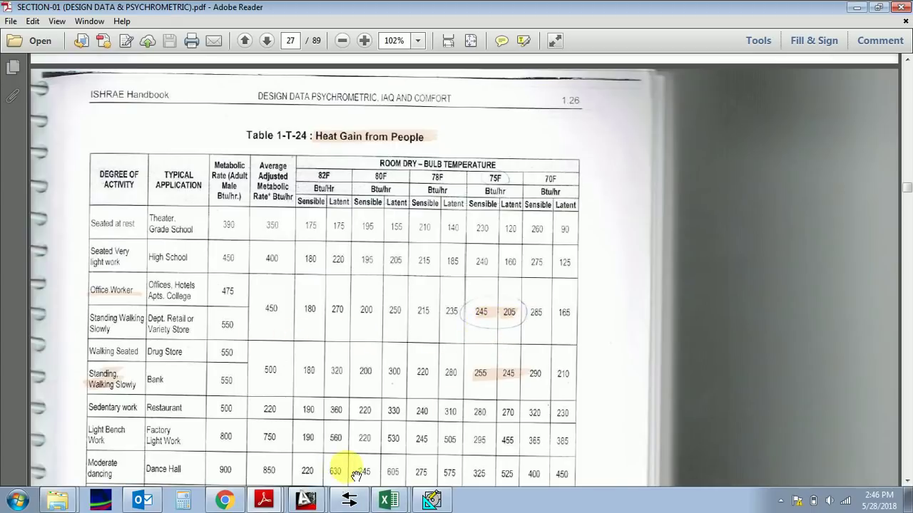
Step: Switch back to Excel and check the sensible heat input in G43 and its use in the People item's D44
{"action": "left_click", "coordinate": [389, 499]}
{"action": "scroll", "coordinate": [320, 373], "scroll_direction": "down", "scroll_amount": 11}
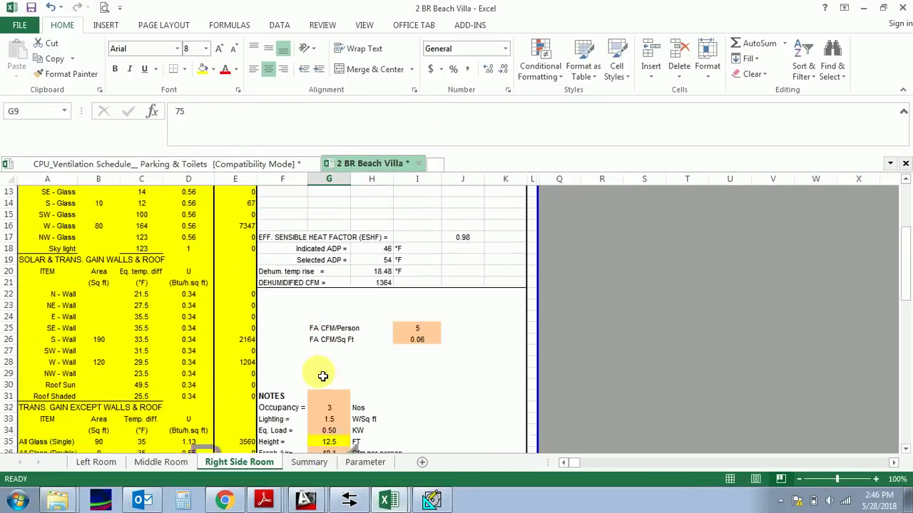
{"action": "left_click", "coordinate": [331, 304]}
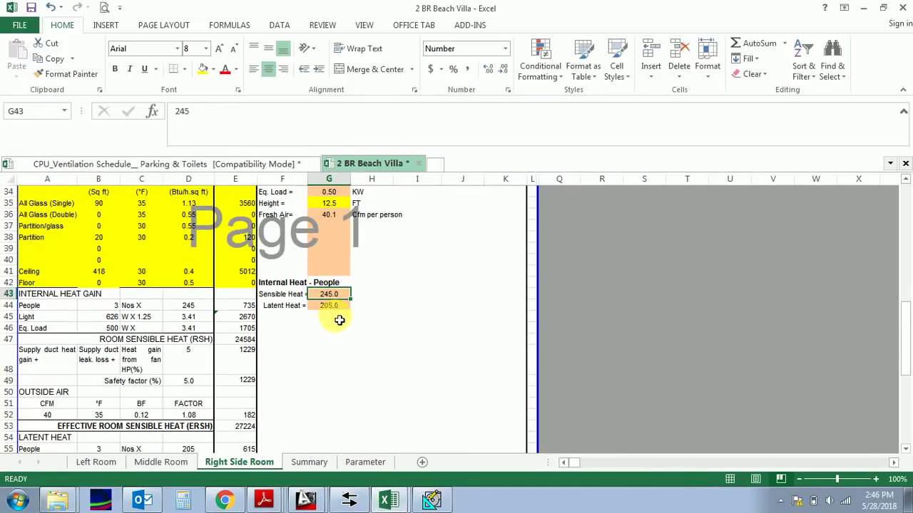
{"action": "left_click", "coordinate": [203, 307]}
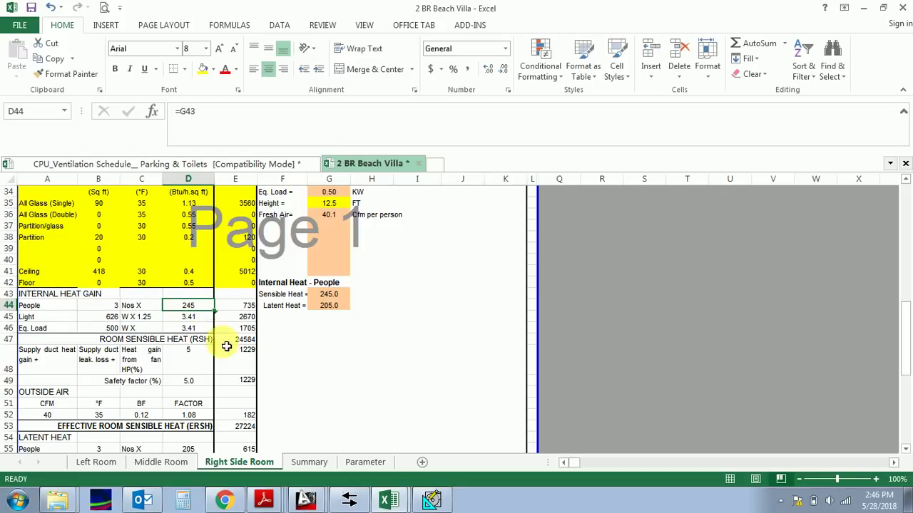
Step: Trace the People count in B44 to the Occupancy input in G32, and inspect the heat gain formula in E44 and its D44 factor
{"action": "left_click", "coordinate": [107, 308]}
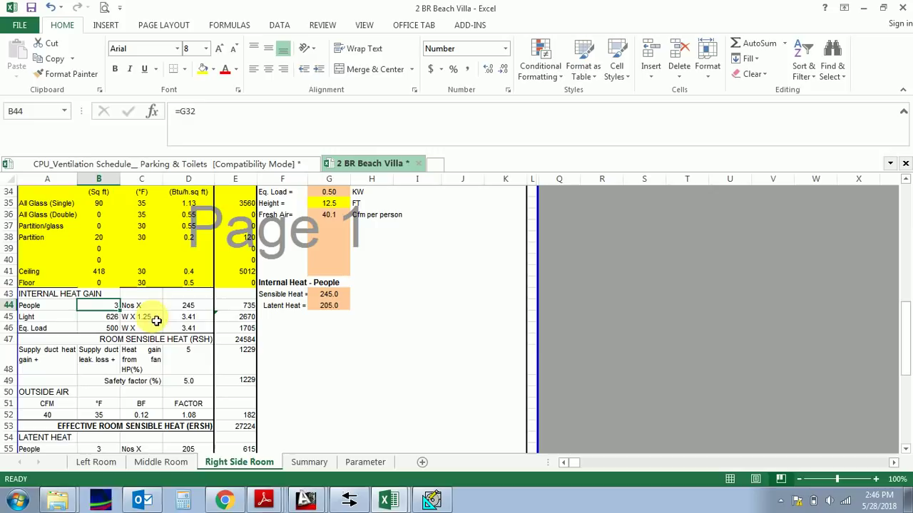
{"action": "scroll", "coordinate": [228, 334], "scroll_direction": "up", "scroll_amount": 2}
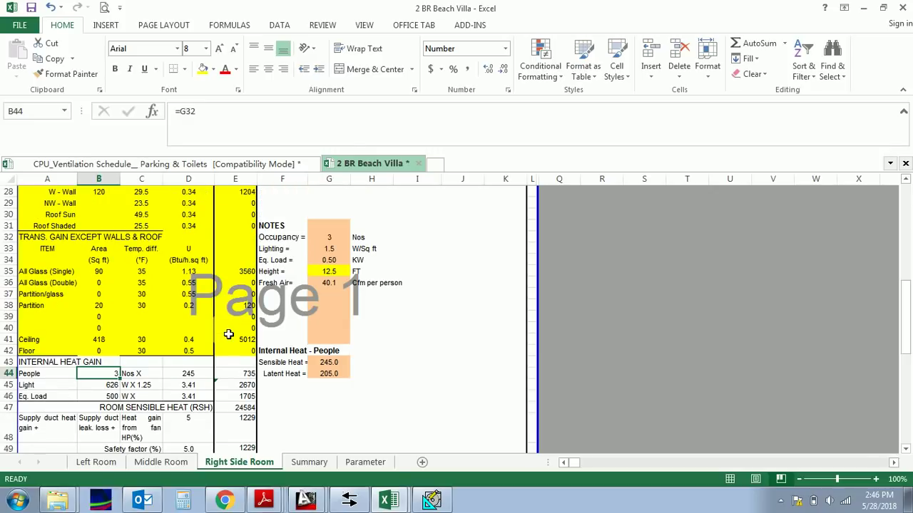
{"action": "scroll", "coordinate": [159, 379], "scroll_direction": "down", "scroll_amount": 1}
{"action": "scroll", "coordinate": [128, 346], "scroll_direction": "up", "scroll_amount": 2}
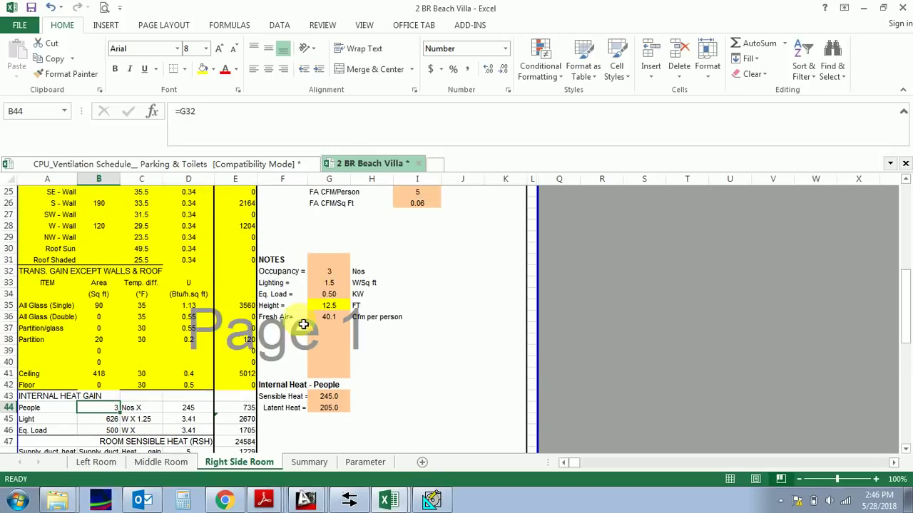
{"action": "left_click", "coordinate": [329, 271]}
{"action": "scroll", "coordinate": [300, 321], "scroll_direction": "down", "scroll_amount": 2}
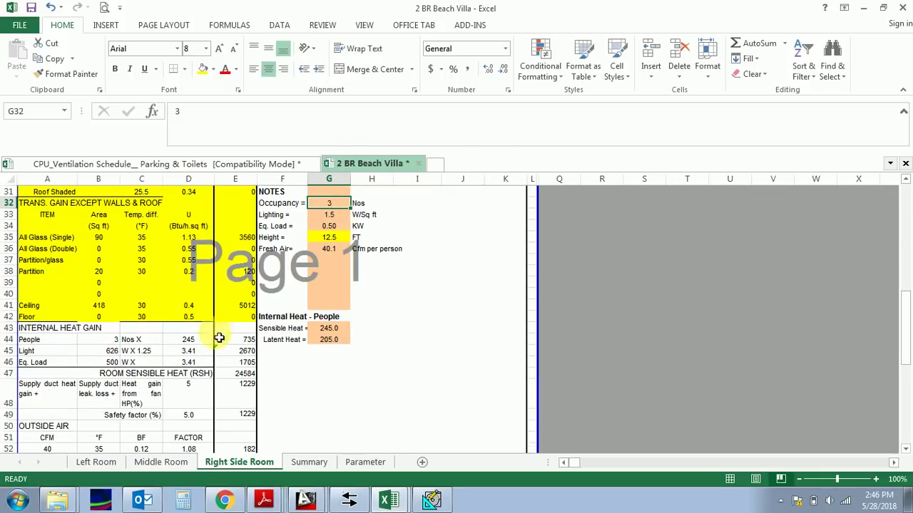
{"action": "double_click", "coordinate": [235, 339]}
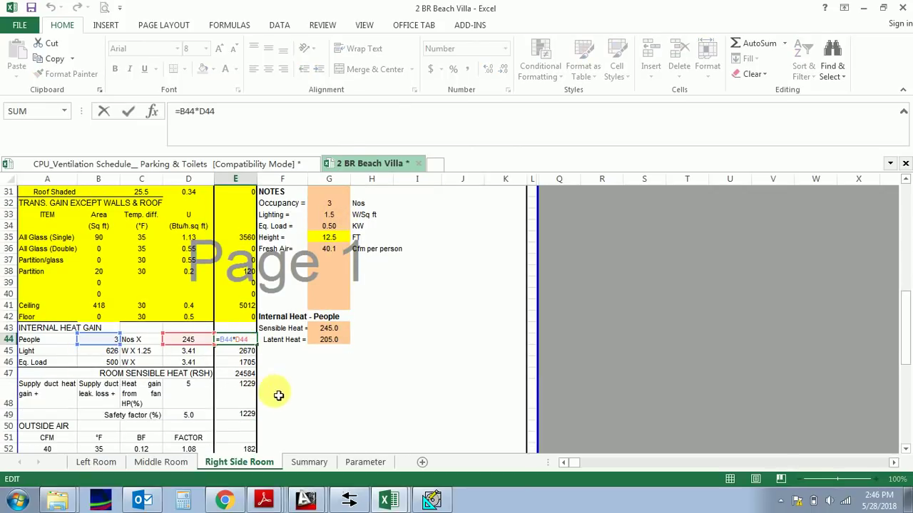
{"action": "key", "text": "Escape"}
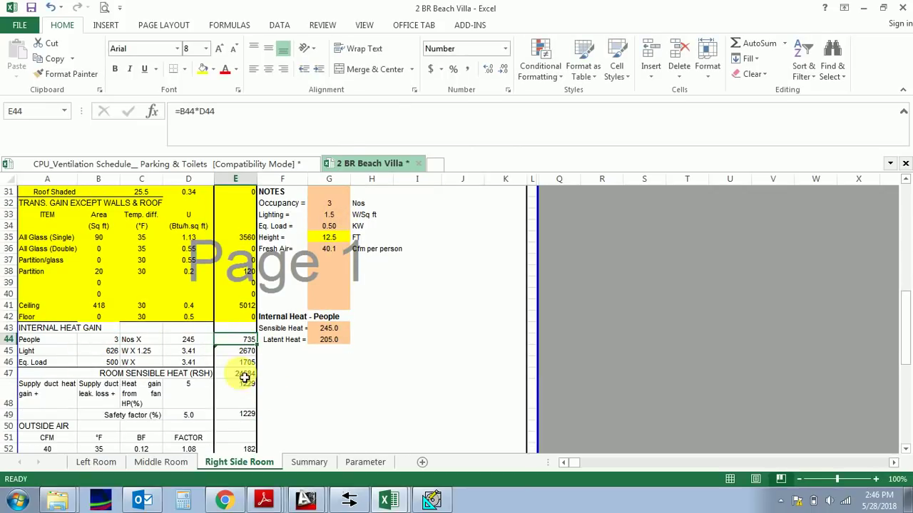
{"action": "left_click", "coordinate": [184, 340]}
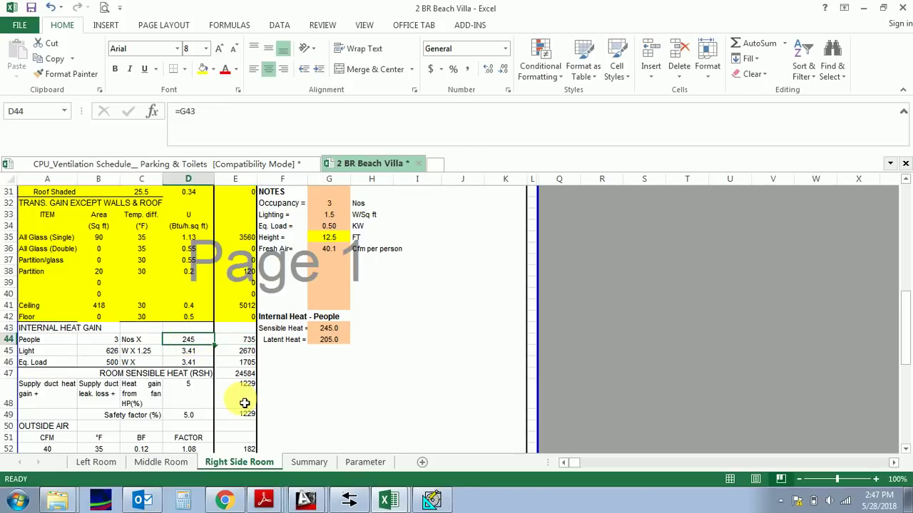
Step: Review the People heat gain formula in E44 and its sensible heat factor in D44
{"action": "left_click", "coordinate": [245, 343]}
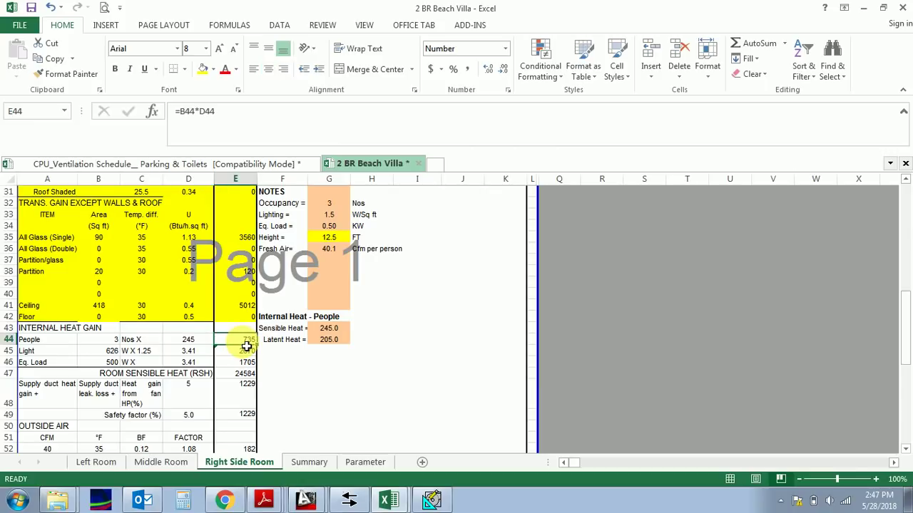
{"action": "scroll", "coordinate": [247, 349], "scroll_direction": "up", "scroll_amount": 10}
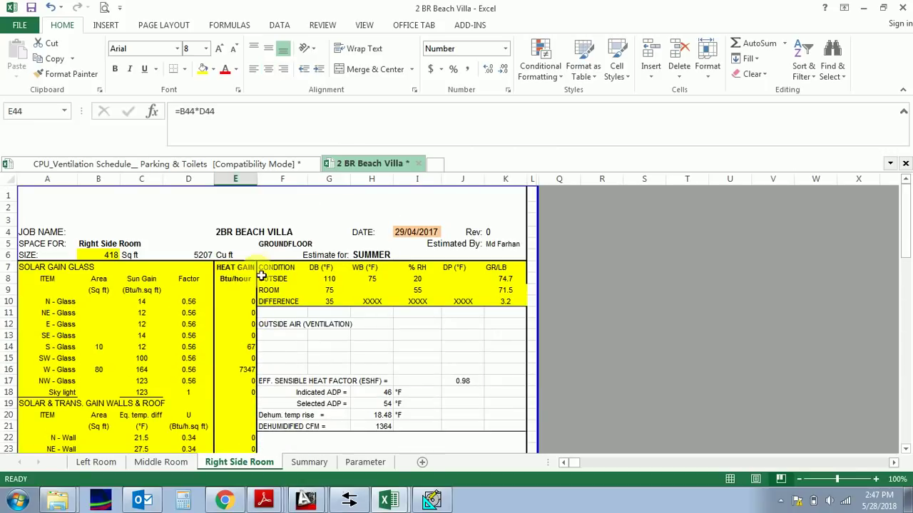
{"action": "scroll", "coordinate": [243, 288], "scroll_direction": "down", "scroll_amount": 14}
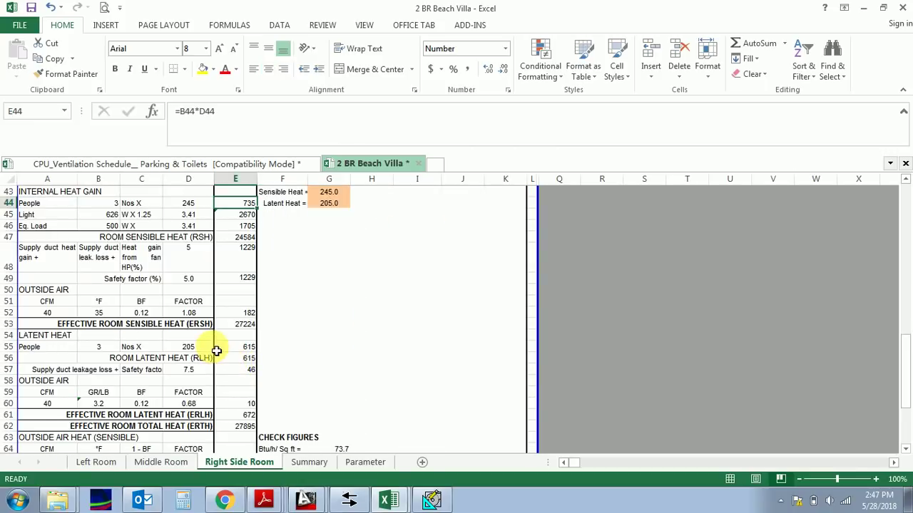
{"action": "scroll", "coordinate": [153, 315], "scroll_direction": "up", "scroll_amount": 2}
{"action": "left_click", "coordinate": [188, 275]}
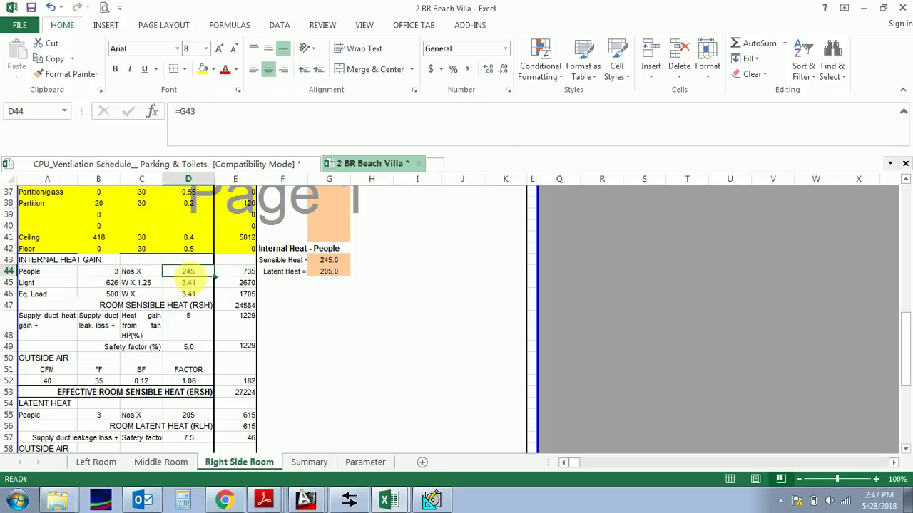
Step: Inspect the Light item's wattage formula in B45 and the Lighting input it uses in G33
{"action": "left_click", "coordinate": [57, 283]}
{"action": "left_click", "coordinate": [103, 284]}
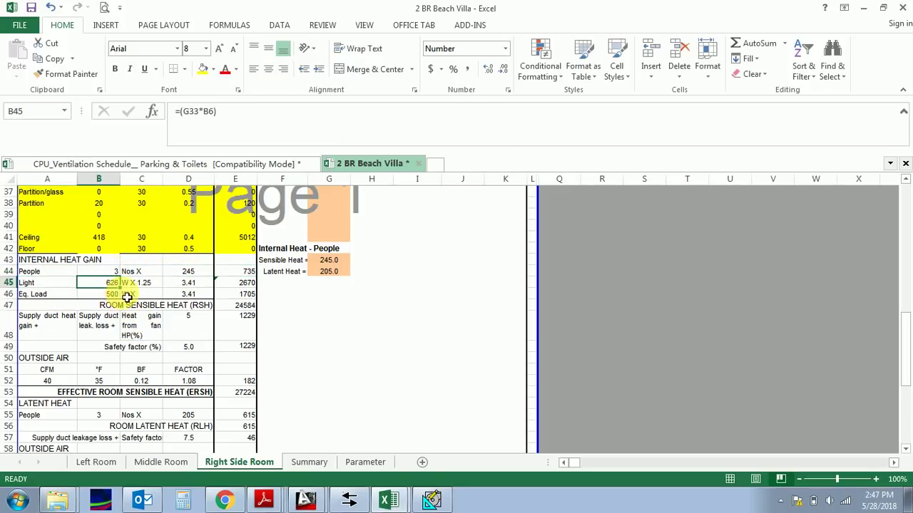
{"action": "scroll", "coordinate": [126, 298], "scroll_direction": "up", "scroll_amount": 4}
{"action": "left_click", "coordinate": [335, 285]}
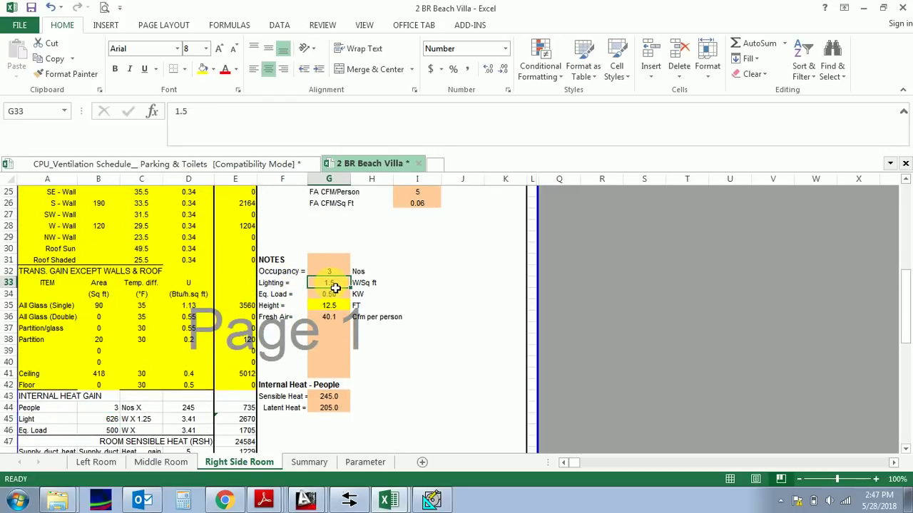
{"action": "double_click", "coordinate": [103, 420]}
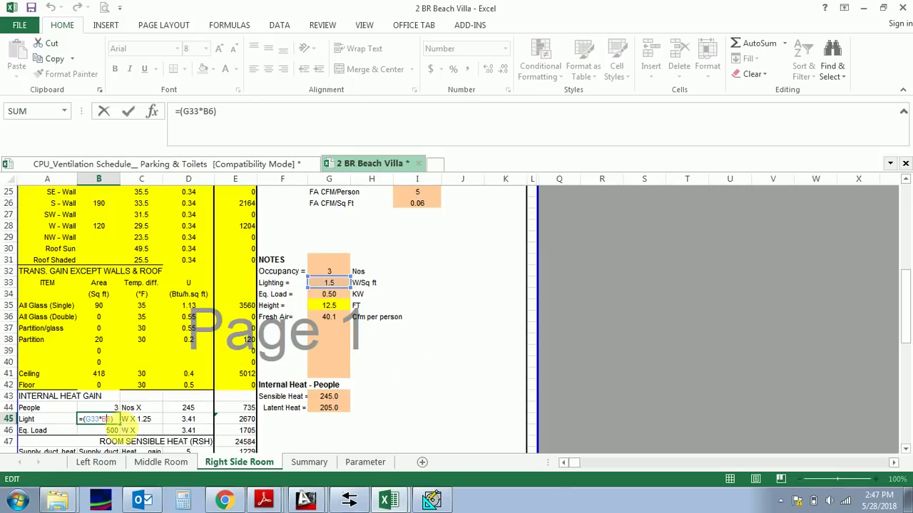
{"action": "key", "text": "Escape"}
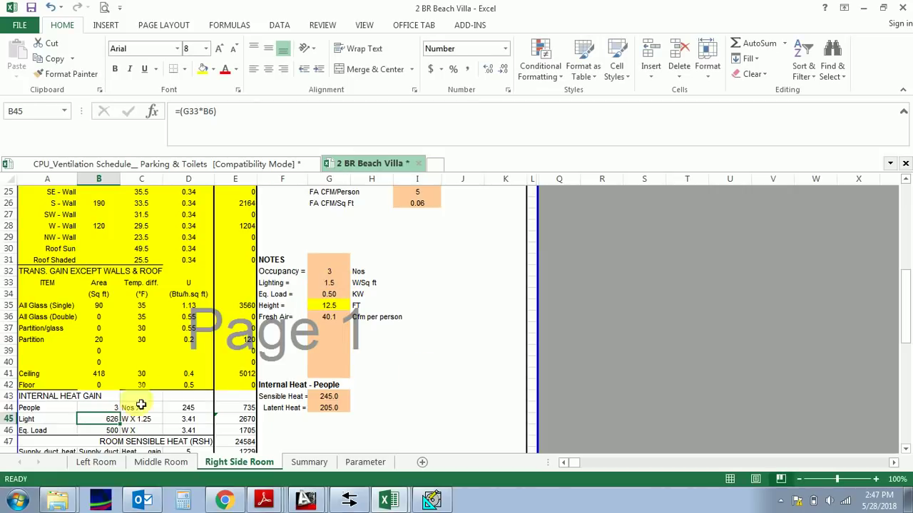
Step: Trace both references of the B45 formula, from the Lighting input in G33 to the room size in B6
{"action": "left_click", "coordinate": [335, 284]}
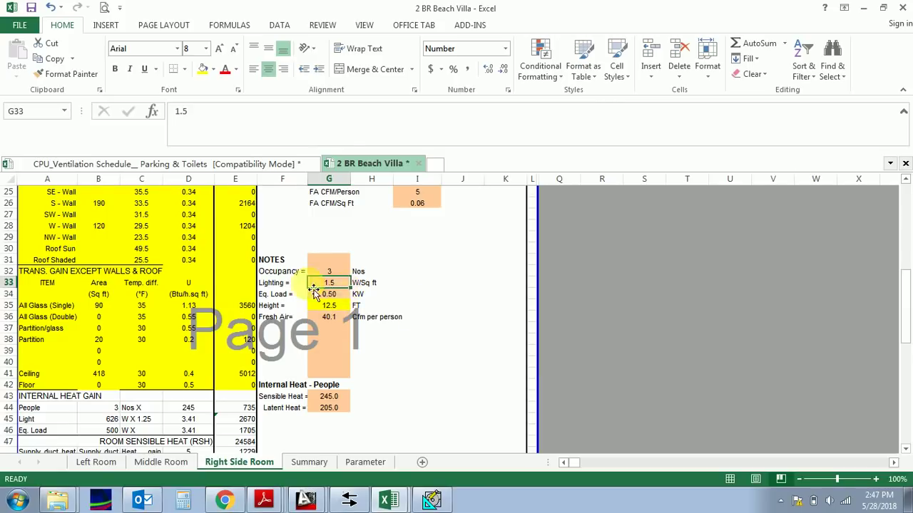
{"action": "scroll", "coordinate": [157, 286], "scroll_direction": "up", "scroll_amount": 8}
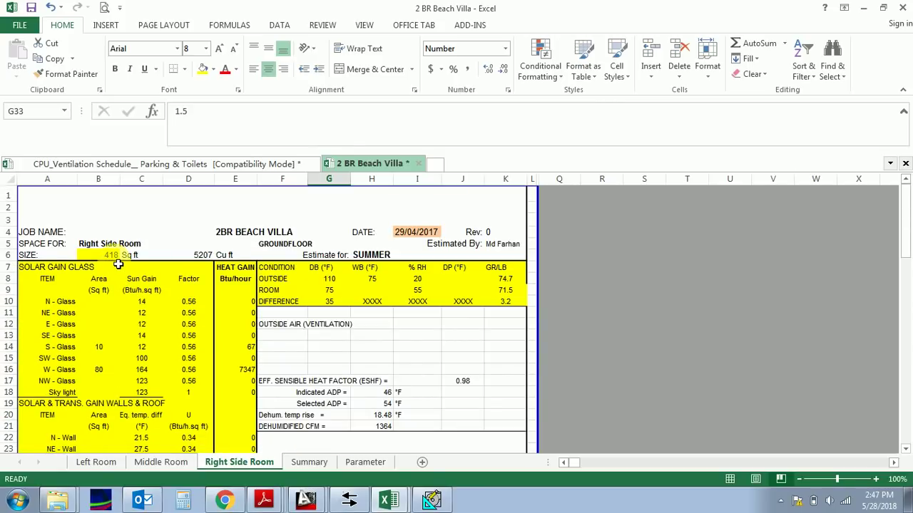
{"action": "scroll", "coordinate": [328, 392], "scroll_direction": "down", "scroll_amount": 8}
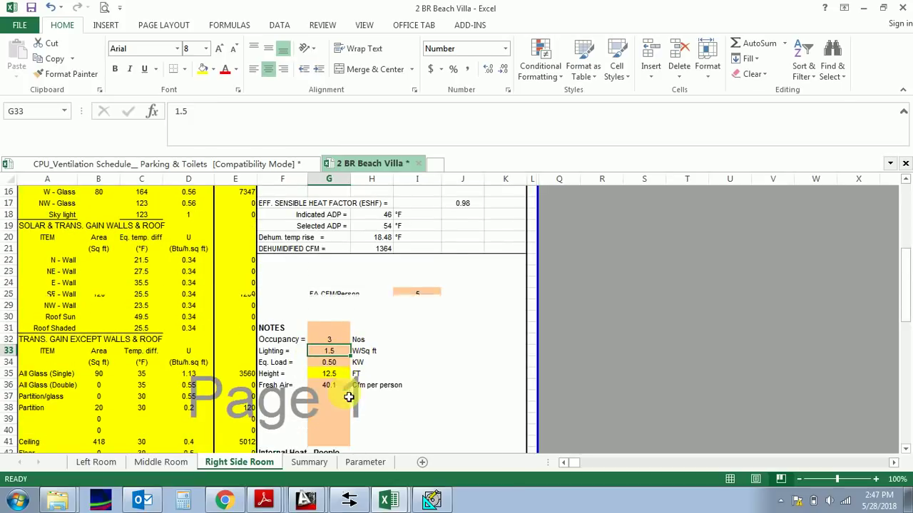
{"action": "scroll", "coordinate": [328, 396], "scroll_direction": "down", "scroll_amount": 1}
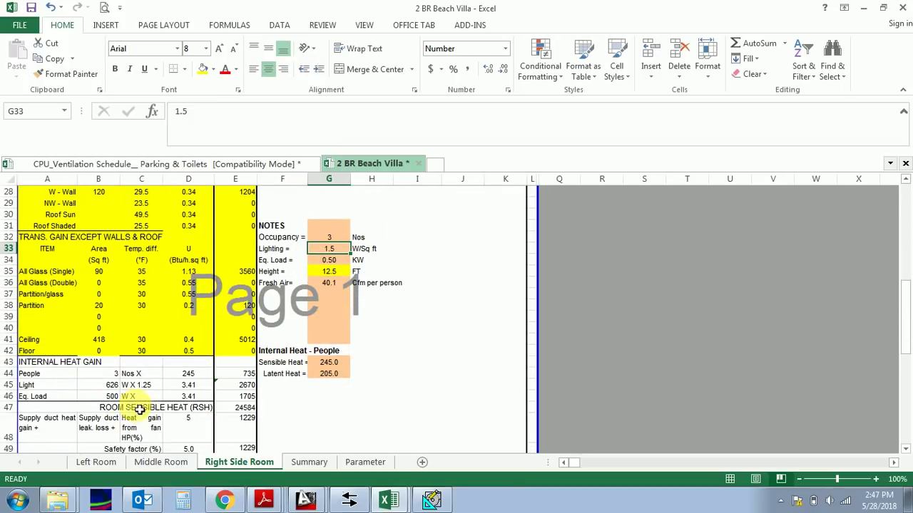
{"action": "left_click", "coordinate": [114, 387]}
{"action": "double_click", "coordinate": [114, 387]}
{"action": "scroll", "coordinate": [321, 319], "scroll_direction": "up", "scroll_amount": 1}
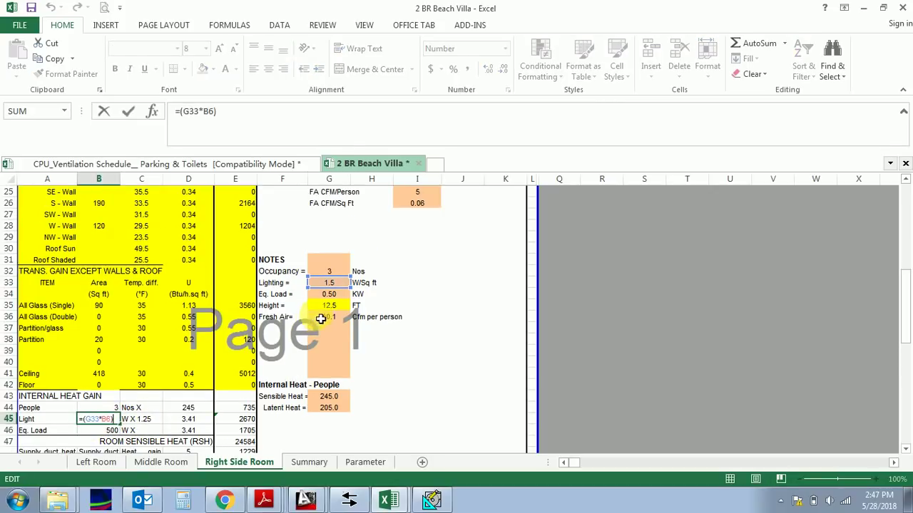
{"action": "scroll", "coordinate": [349, 298], "scroll_direction": "up", "scroll_amount": 8}
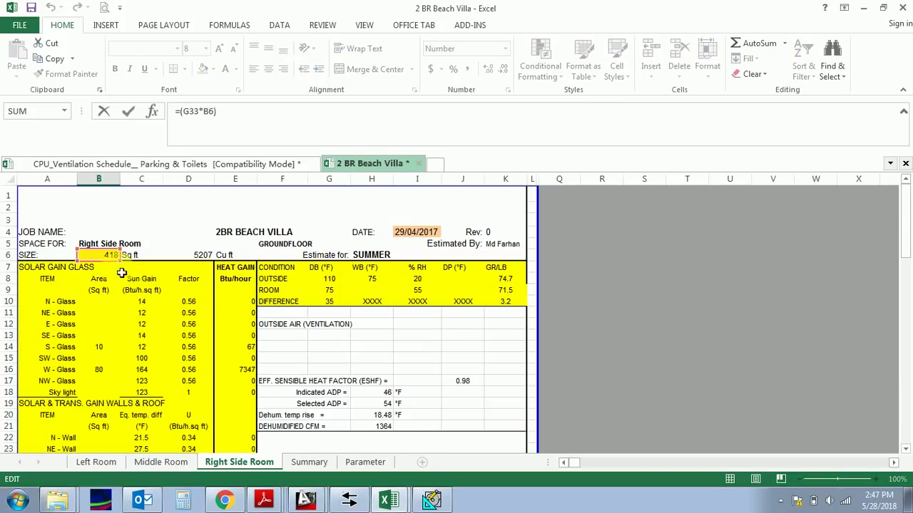
{"action": "scroll", "coordinate": [143, 321], "scroll_direction": "down", "scroll_amount": 11}
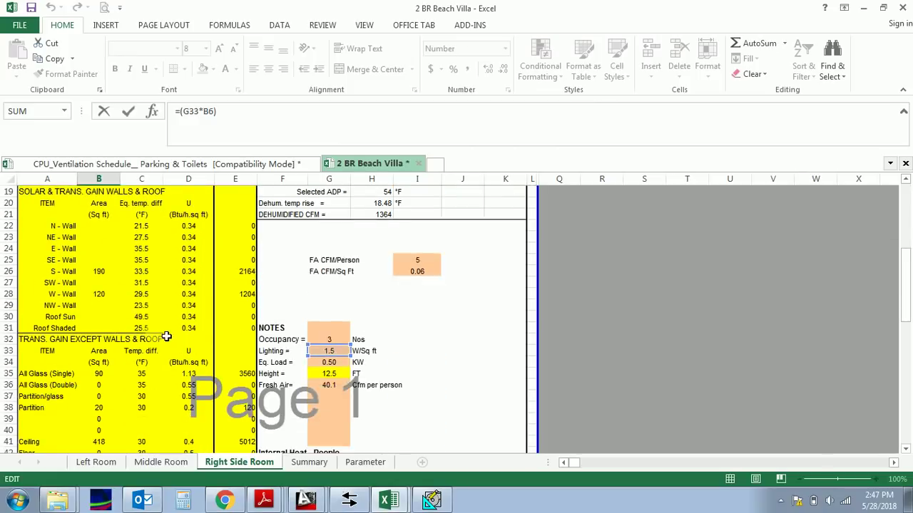
{"action": "key", "text": "Escape"}
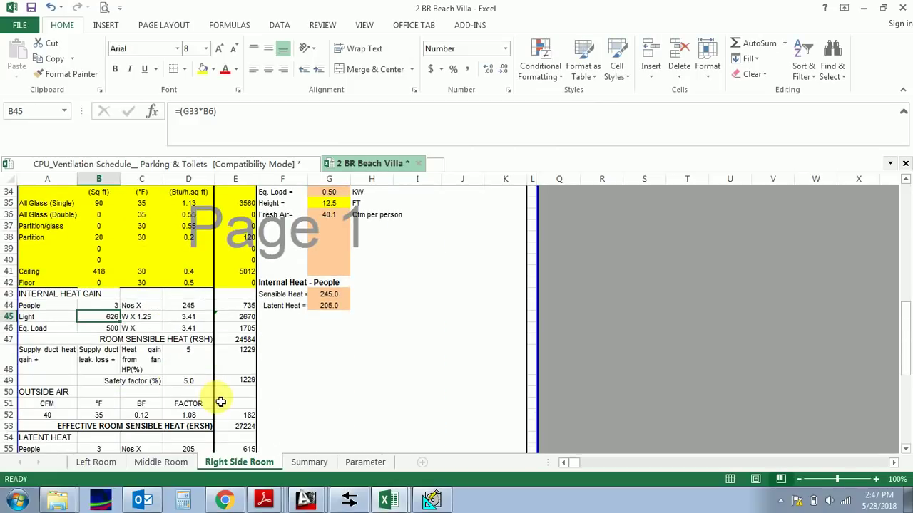
Step: Check the Light item's multiplier in C45 and conversion factor in D45, comparing with the People factor in D44
{"action": "left_click", "coordinate": [143, 319]}
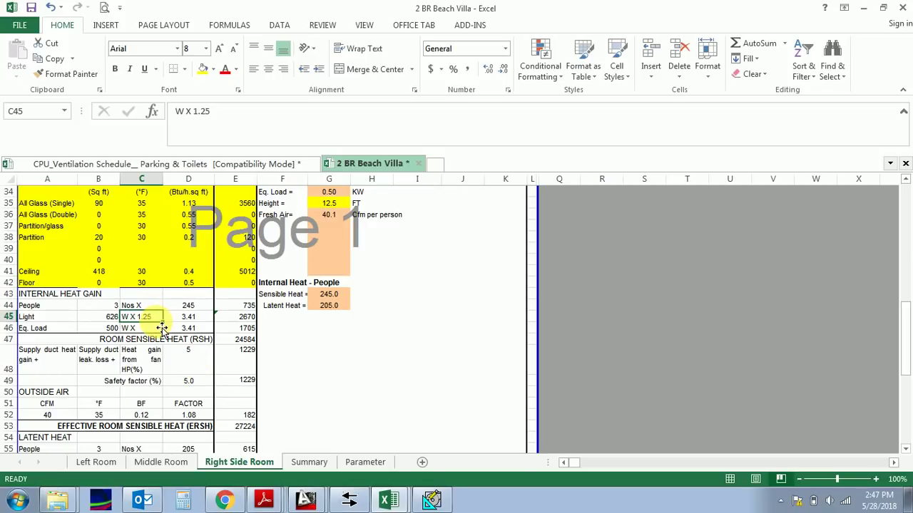
{"action": "left_click", "coordinate": [204, 319]}
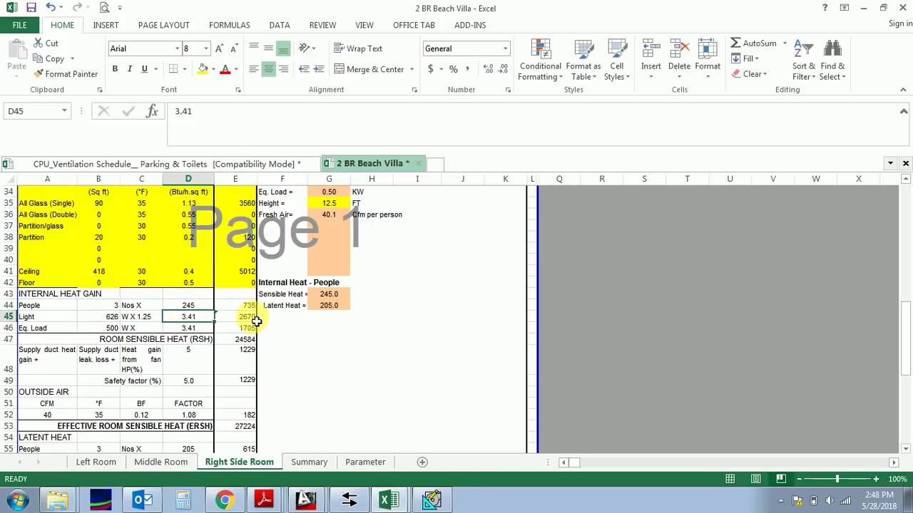
{"action": "left_click", "coordinate": [188, 306]}
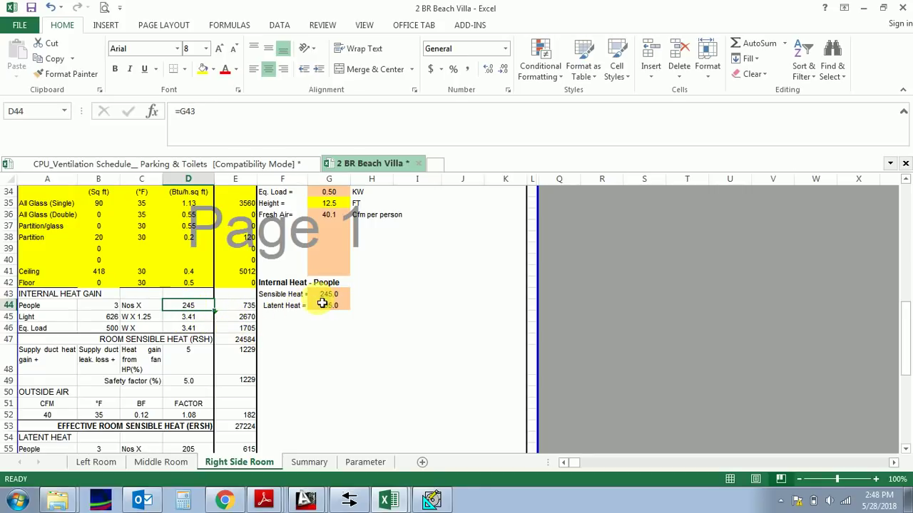
{"action": "left_click", "coordinate": [57, 318]}
{"action": "left_click", "coordinate": [129, 318]}
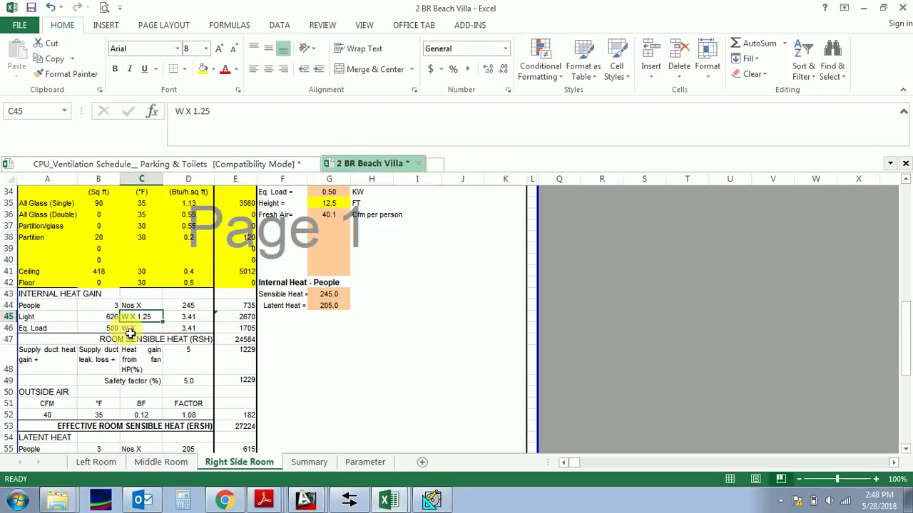
{"action": "left_click", "coordinate": [182, 319]}
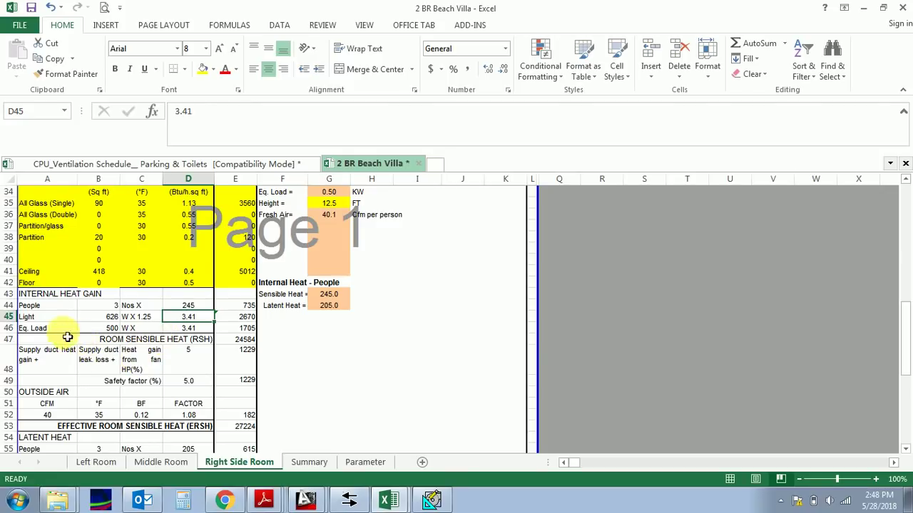
Step: Trace the Eq. Load wattage formula in B46 to the equipment load input in G34
{"action": "left_click", "coordinate": [44, 328]}
{"action": "left_click", "coordinate": [107, 329]}
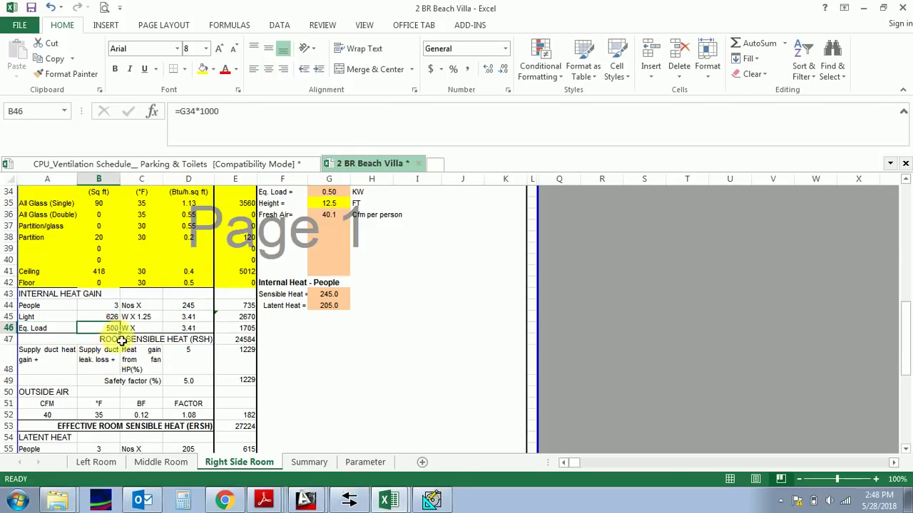
{"action": "scroll", "coordinate": [193, 366], "scroll_direction": "up", "scroll_amount": 3}
{"action": "left_click", "coordinate": [329, 295]}
{"action": "scroll", "coordinate": [314, 335], "scroll_direction": "down", "scroll_amount": 2}
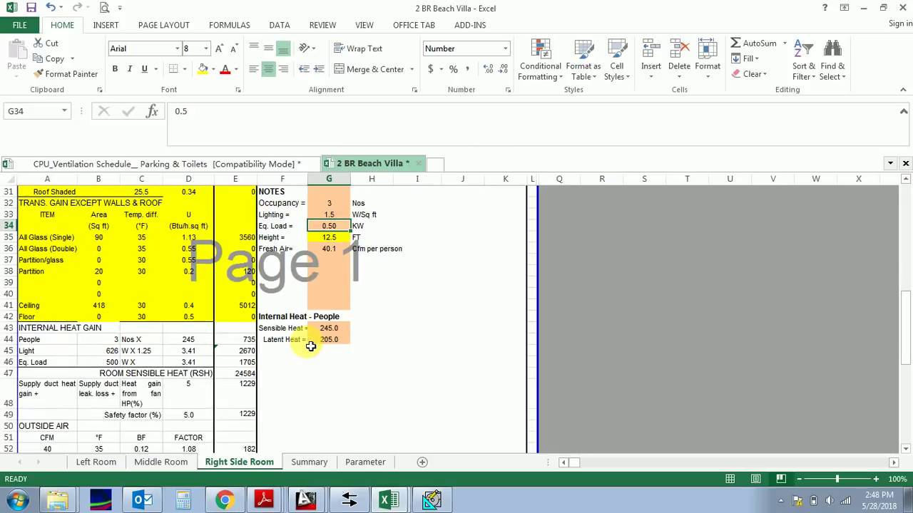
{"action": "left_click", "coordinate": [114, 365]}
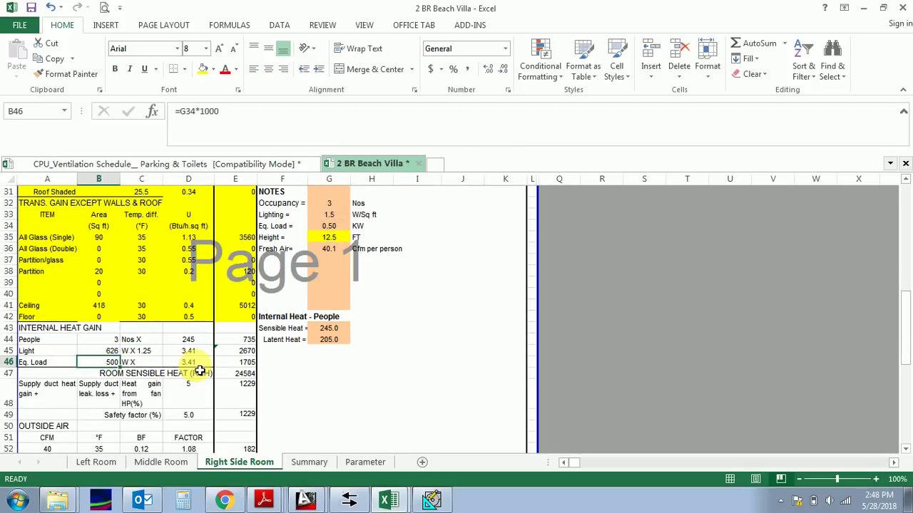
Step: Inspect the Eq. Load heat gain formula in E46 and the cells it multiplies
{"action": "left_click", "coordinate": [239, 362]}
{"action": "type", "text": "=B46*D46"}
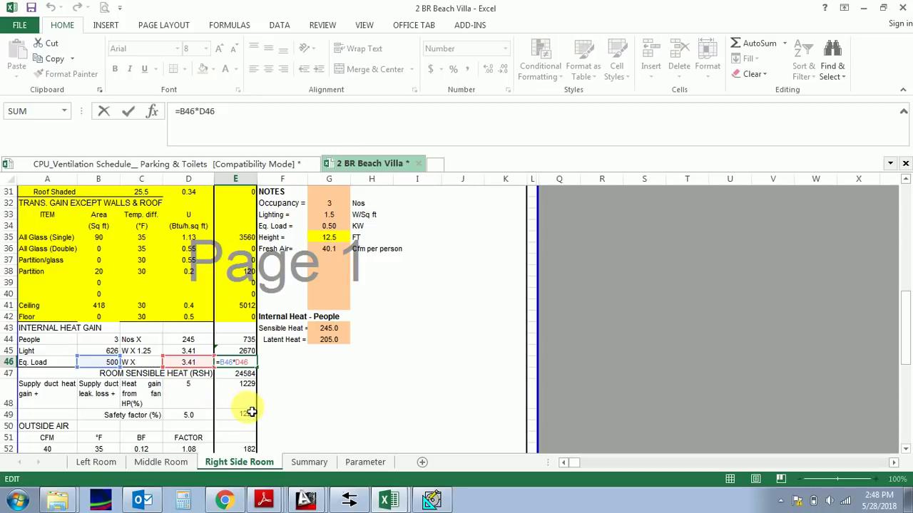
{"action": "key", "text": "ctrl+Return"}
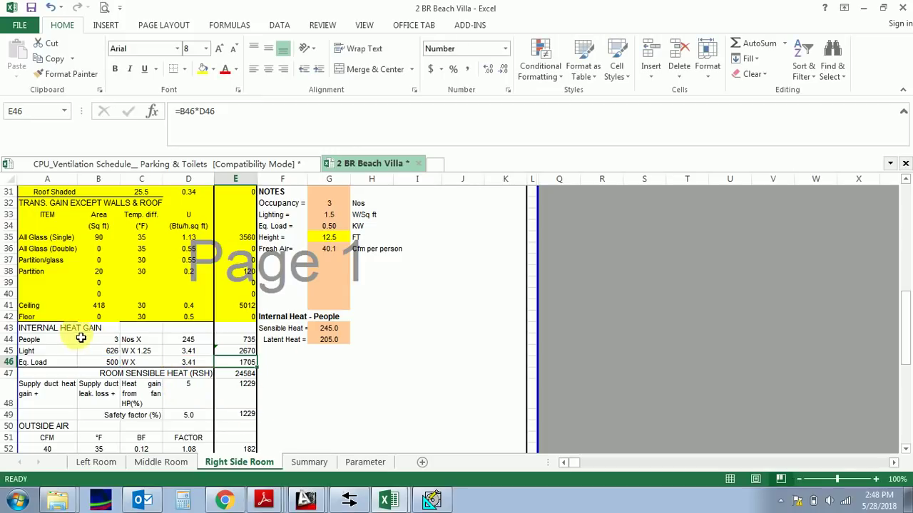
Step: Fill the Internal Heat Gain block A43:E46 with yellow
{"action": "left_click_drag", "start_coordinate": [33, 328], "coordinate": [243, 370]}
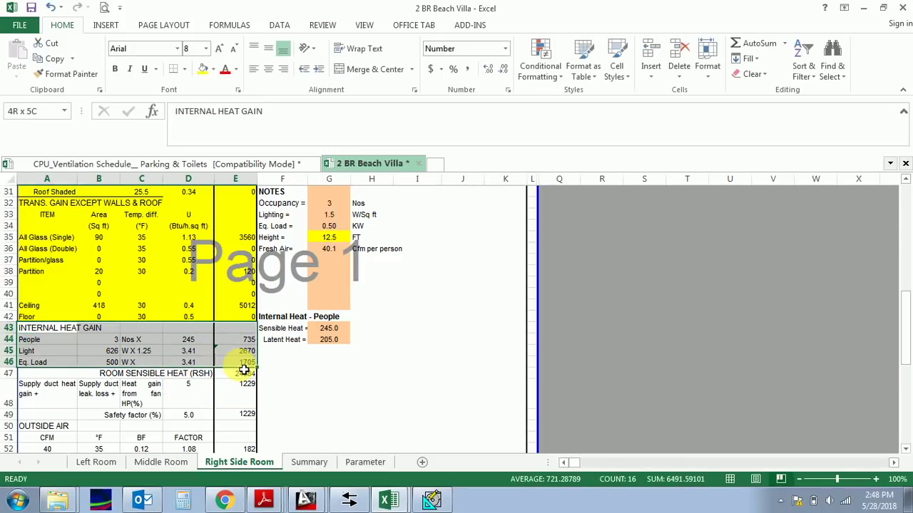
{"action": "left_click", "coordinate": [203, 68]}
{"action": "left_click", "coordinate": [113, 351]}
{"action": "left_click", "coordinate": [111, 362]}
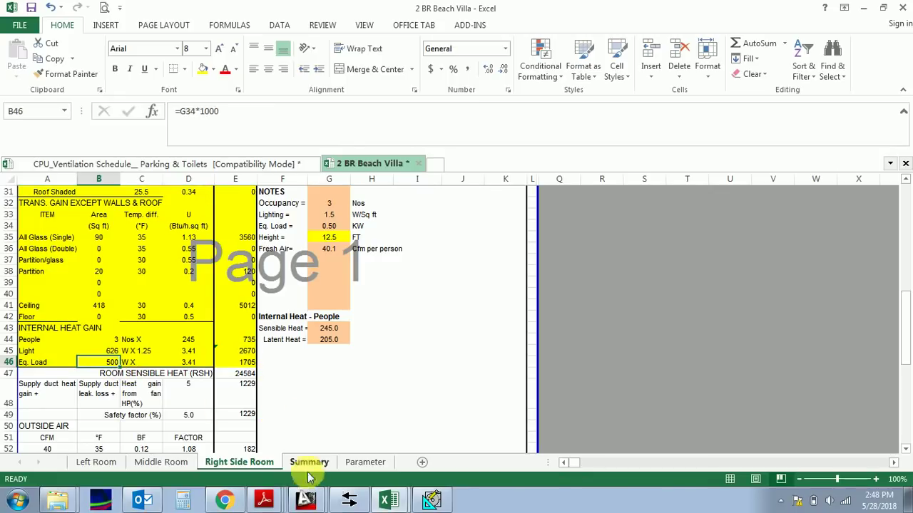
Step: Switch to Adobe Reader and examine the handbook's Table 1-T-27 on heat gain from ware washing equipment
{"action": "left_click", "coordinate": [278, 502]}
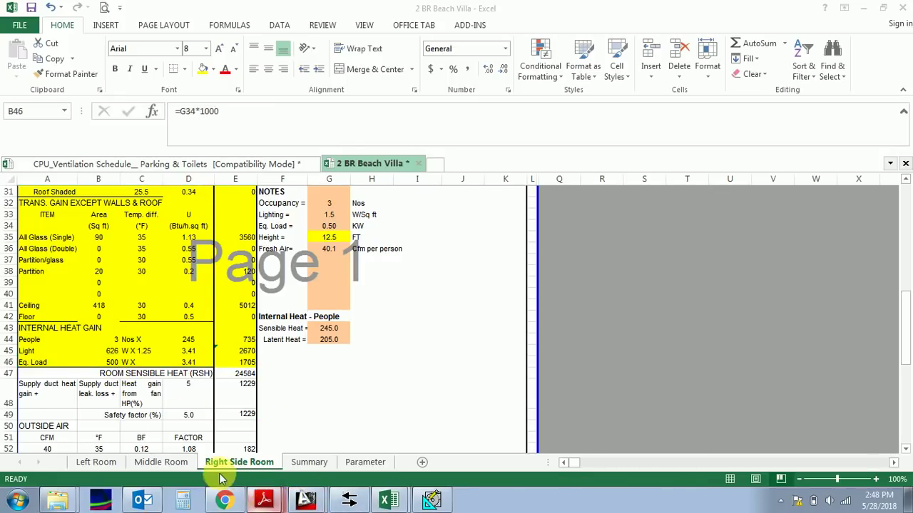
{"action": "scroll", "coordinate": [249, 336], "scroll_direction": "down", "scroll_amount": 15}
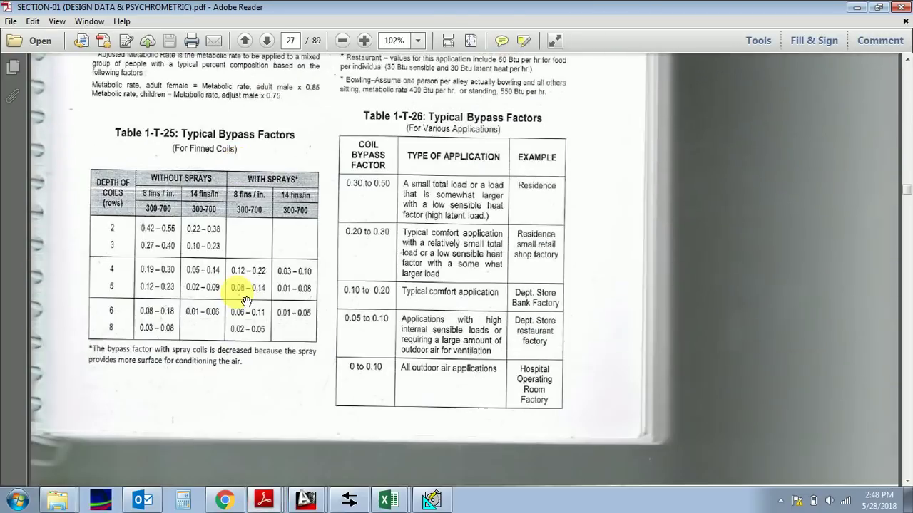
{"action": "scroll", "coordinate": [247, 300], "scroll_direction": "down", "scroll_amount": 8}
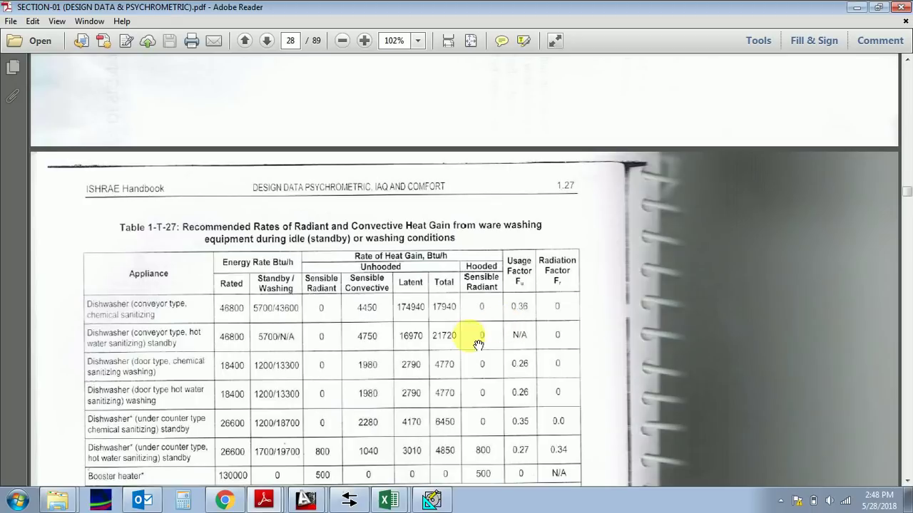
{"action": "scroll", "coordinate": [442, 335], "scroll_direction": "down", "scroll_amount": 1}
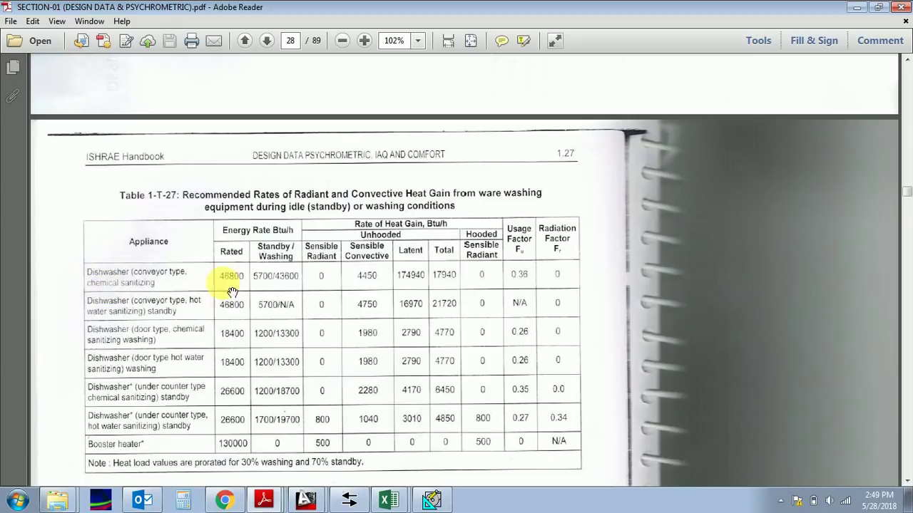
Step: Look through the handbook's heat gain tables for medical, laboratory and computer equipment, Tables 1-T-28 to 1-T-30
{"action": "scroll", "coordinate": [276, 327], "scroll_direction": "down", "scroll_amount": 12}
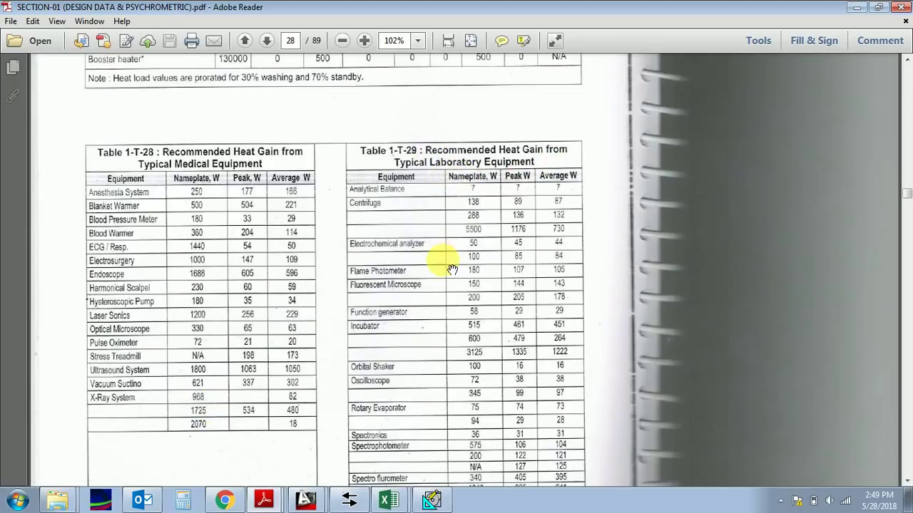
{"action": "left_click_drag", "start_coordinate": [450, 269], "coordinate": [525, 204]}
{"action": "scroll", "coordinate": [440, 335], "scroll_direction": "down", "scroll_amount": 10}
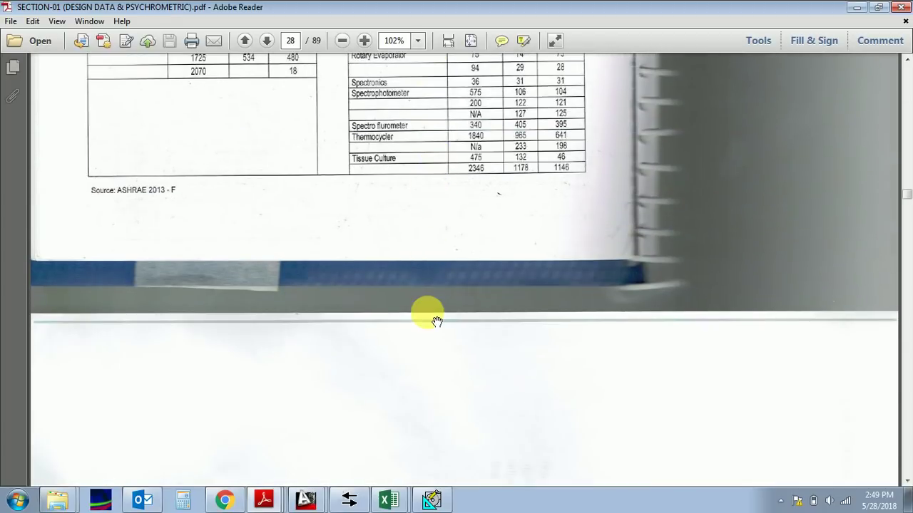
{"action": "scroll", "coordinate": [415, 328], "scroll_direction": "down", "scroll_amount": 5}
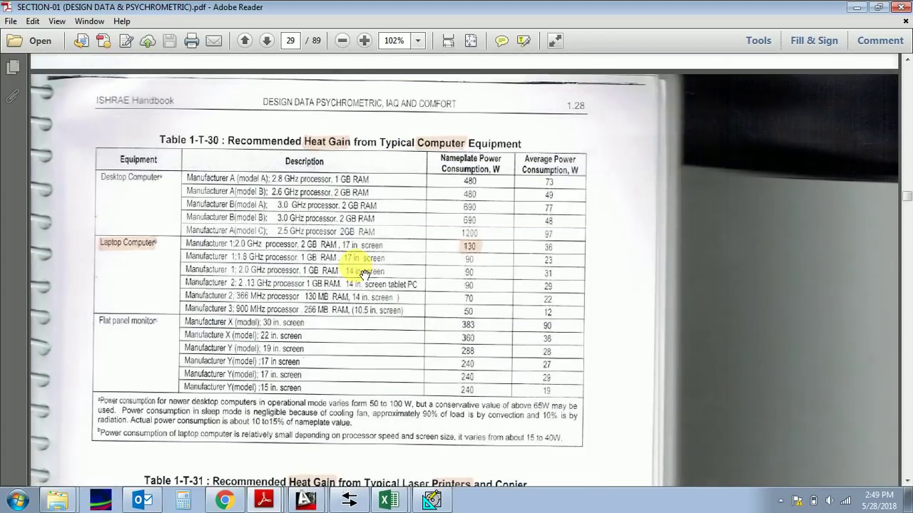
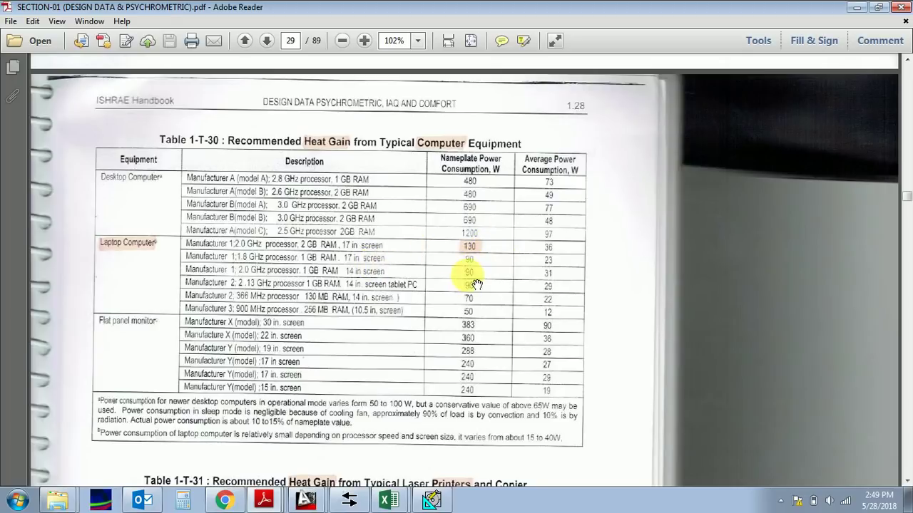
Step: Look through the handbook's tables on printers, office equipment, load factors, motors and hooded appliances, Tables 1-T-31 to 1-T-37
{"action": "scroll", "coordinate": [484, 262], "scroll_direction": "down", "scroll_amount": 5}
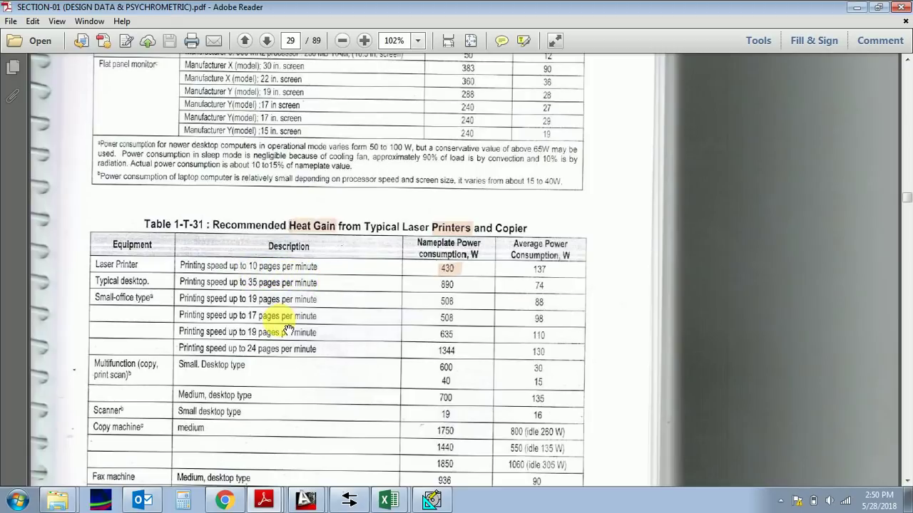
{"action": "scroll", "coordinate": [355, 263], "scroll_direction": "down", "scroll_amount": 3}
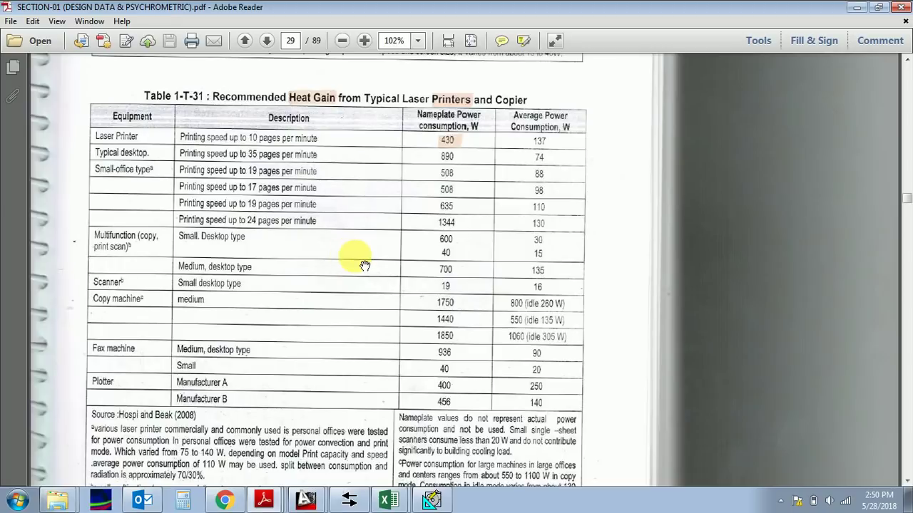
{"action": "scroll", "coordinate": [364, 266], "scroll_direction": "down", "scroll_amount": 13}
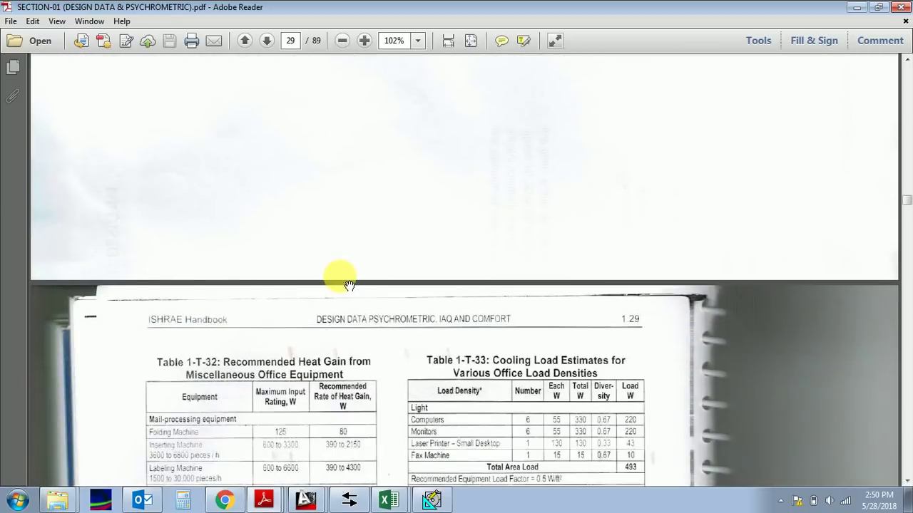
{"action": "scroll", "coordinate": [349, 284], "scroll_direction": "down", "scroll_amount": 4}
{"action": "scroll", "coordinate": [349, 285], "scroll_direction": "down", "scroll_amount": 3}
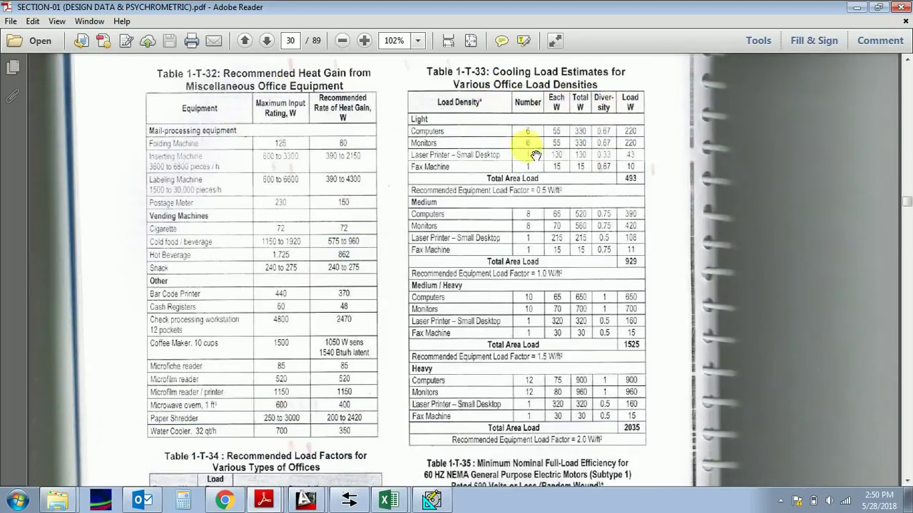
{"action": "scroll", "coordinate": [428, 271], "scroll_direction": "down", "scroll_amount": 5}
{"action": "scroll", "coordinate": [449, 328], "scroll_direction": "down", "scroll_amount": 4}
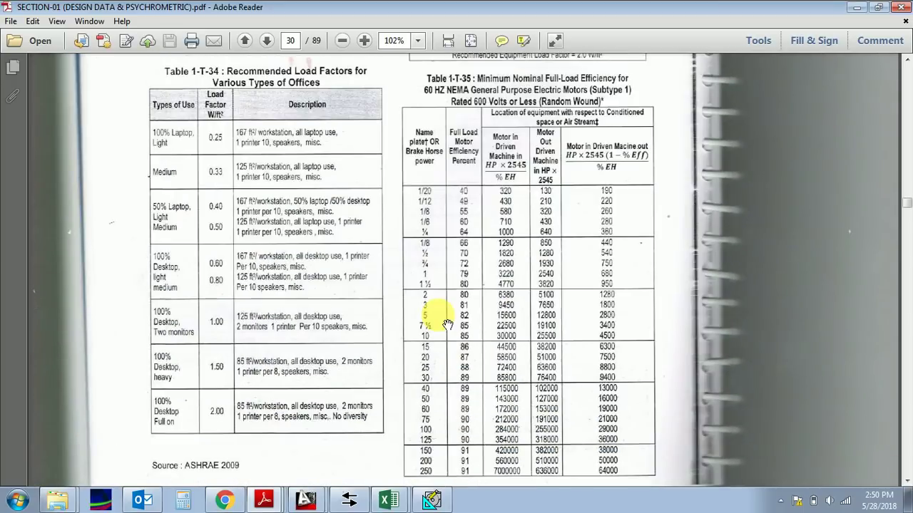
{"action": "scroll", "coordinate": [448, 320], "scroll_direction": "down", "scroll_amount": 10}
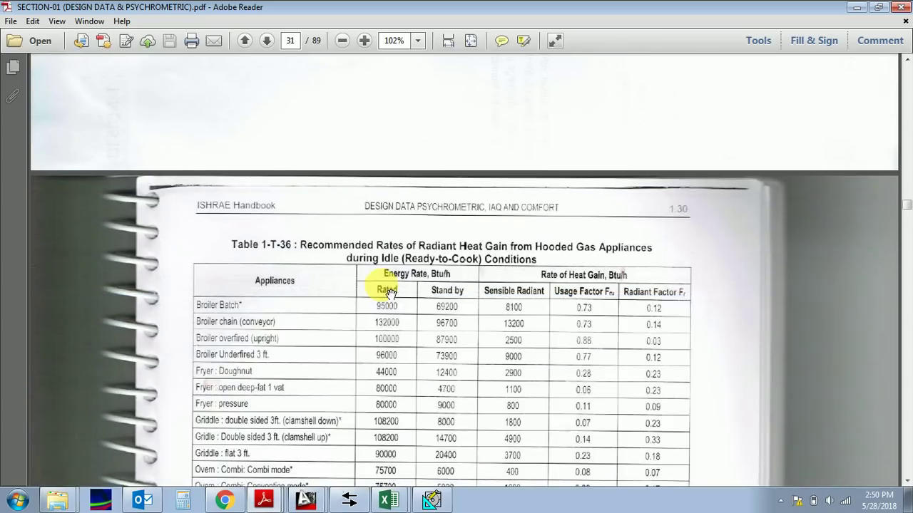
{"action": "scroll", "coordinate": [390, 291], "scroll_direction": "down", "scroll_amount": 4}
{"action": "scroll", "coordinate": [393, 295], "scroll_direction": "down", "scroll_amount": 14}
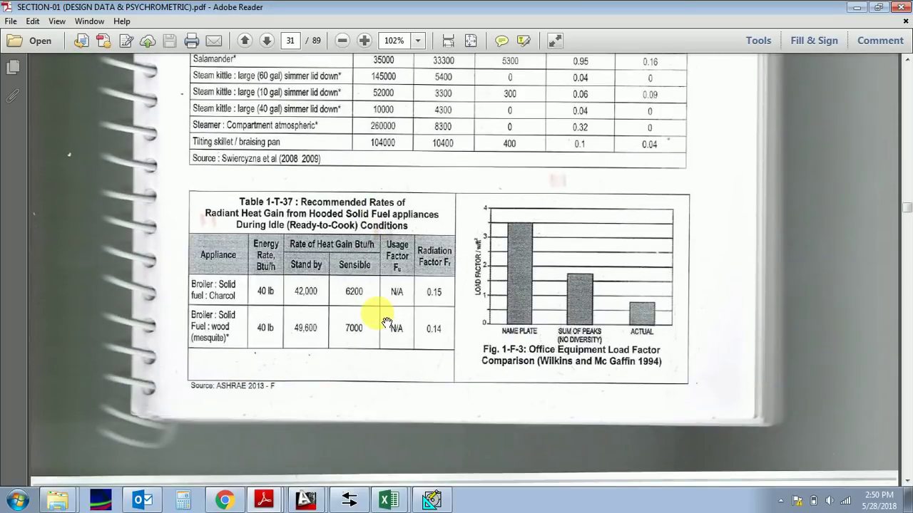
Step: Examine Table 1-T-38 on lighting power densities by space type, including the office, hotel and corridor entries
{"action": "scroll", "coordinate": [385, 323], "scroll_direction": "down", "scroll_amount": 10}
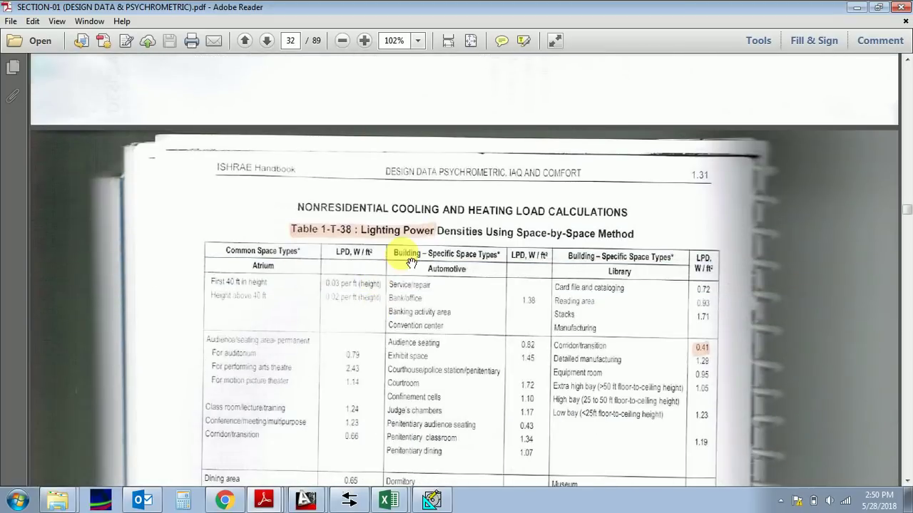
{"action": "scroll", "coordinate": [506, 259], "scroll_direction": "down", "scroll_amount": 1}
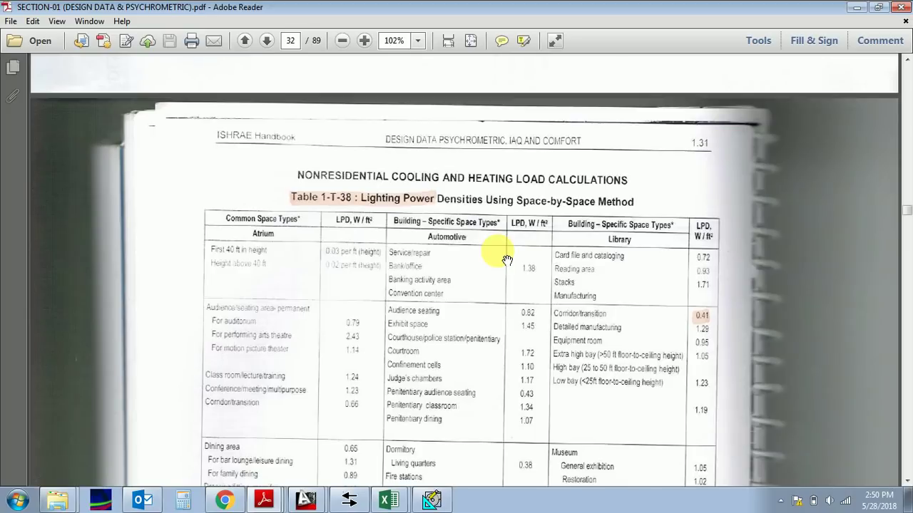
{"action": "scroll", "coordinate": [492, 255], "scroll_direction": "down", "scroll_amount": 2}
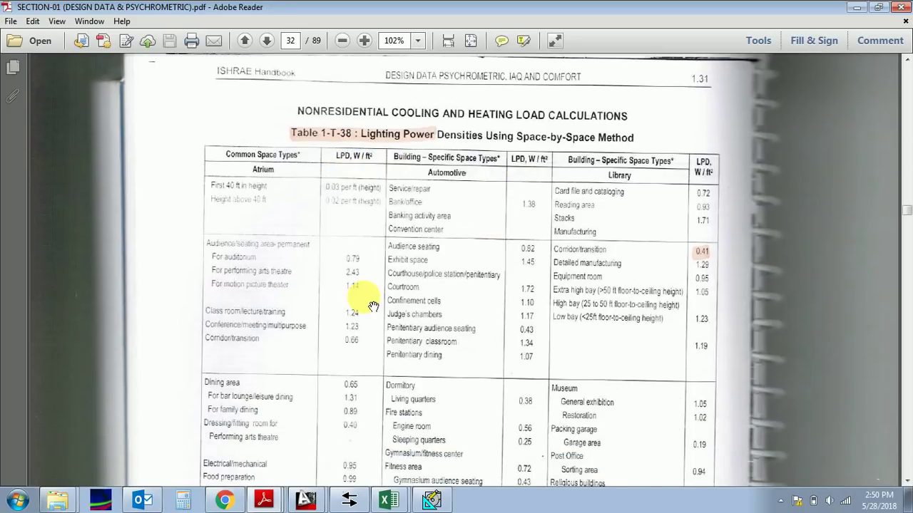
{"action": "scroll", "coordinate": [354, 311], "scroll_direction": "down", "scroll_amount": 2}
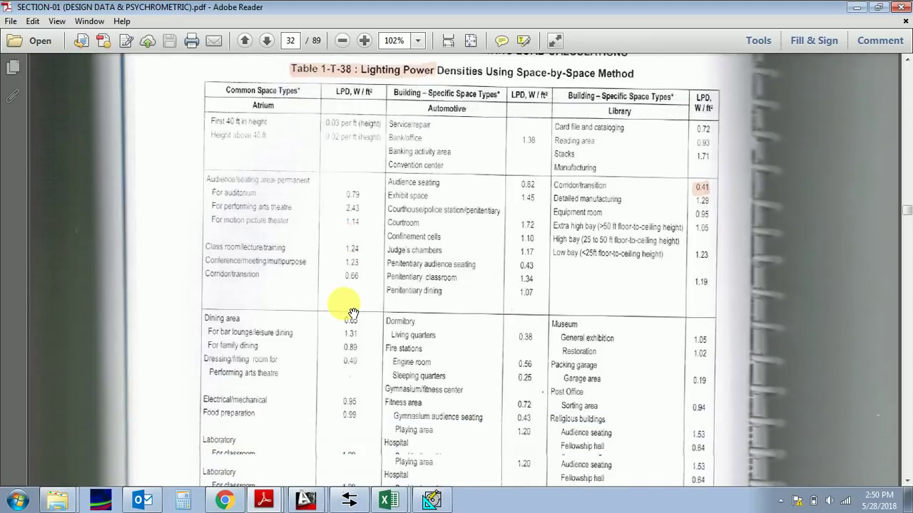
{"action": "scroll", "coordinate": [354, 312], "scroll_direction": "up", "scroll_amount": 1}
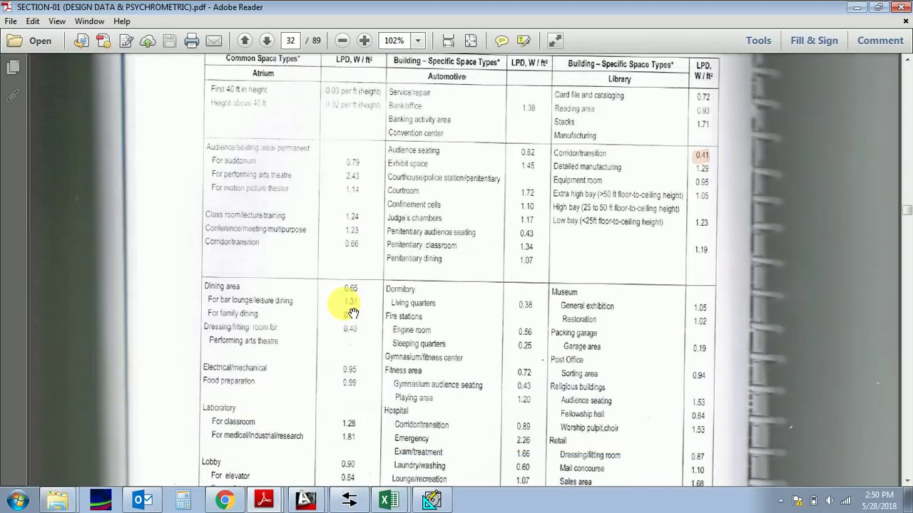
{"action": "scroll", "coordinate": [352, 311], "scroll_direction": "down", "scroll_amount": 3}
{"action": "scroll", "coordinate": [314, 401], "scroll_direction": "down", "scroll_amount": 3}
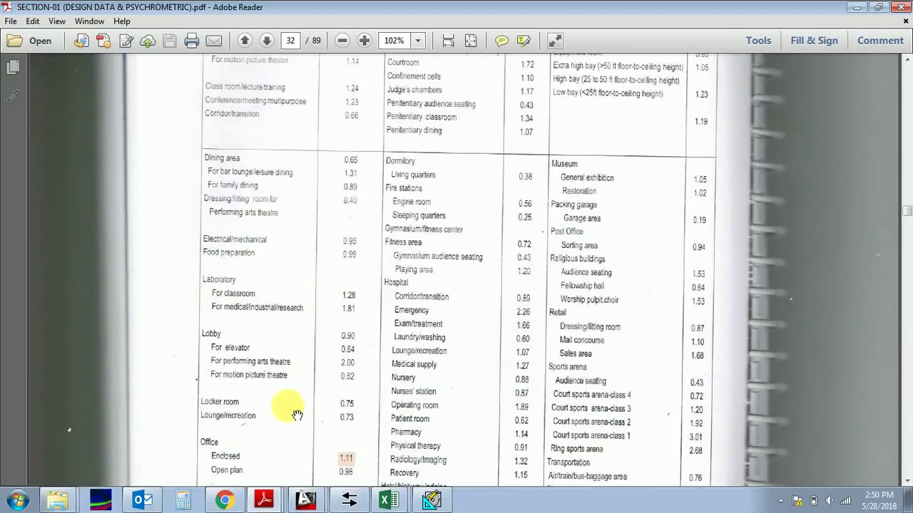
{"action": "scroll", "coordinate": [214, 456], "scroll_direction": "down", "scroll_amount": 3}
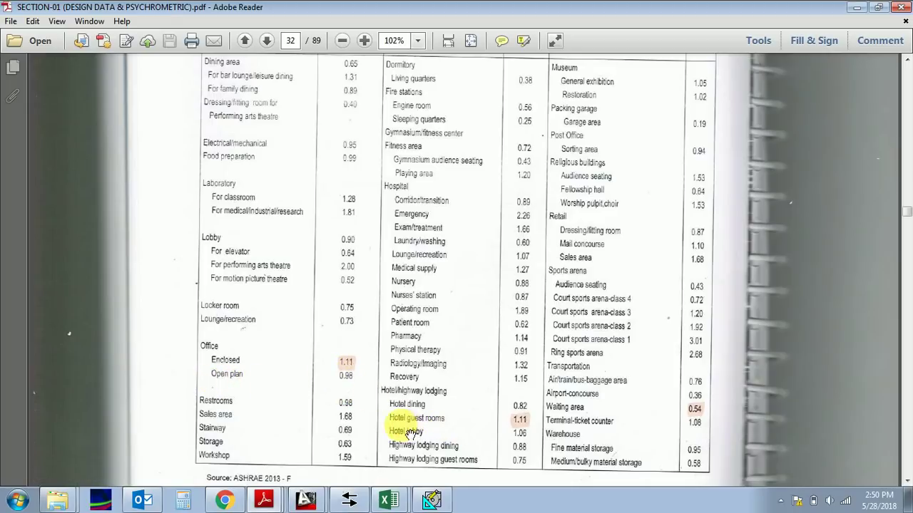
{"action": "scroll", "coordinate": [529, 436], "scroll_direction": "up", "scroll_amount": 5}
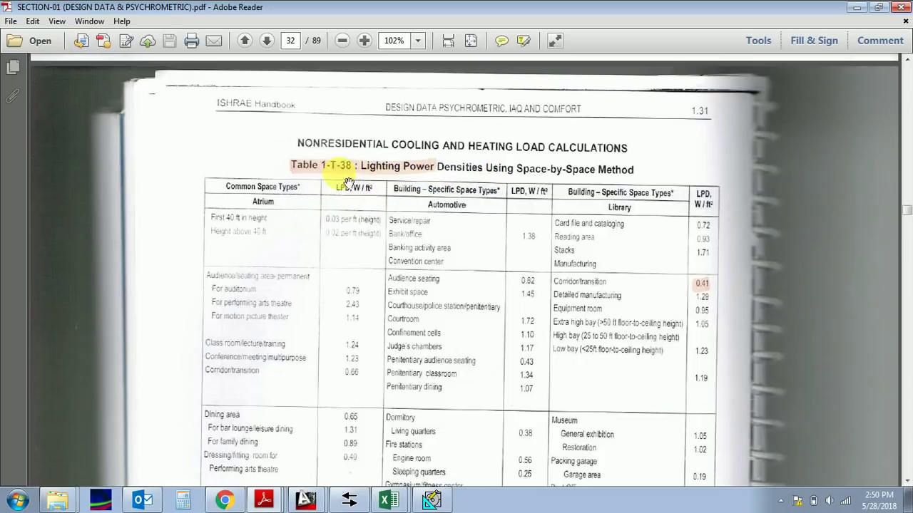
{"action": "scroll", "coordinate": [352, 383], "scroll_direction": "down", "scroll_amount": 3}
{"action": "scroll", "coordinate": [352, 383], "scroll_direction": "down", "scroll_amount": 1}
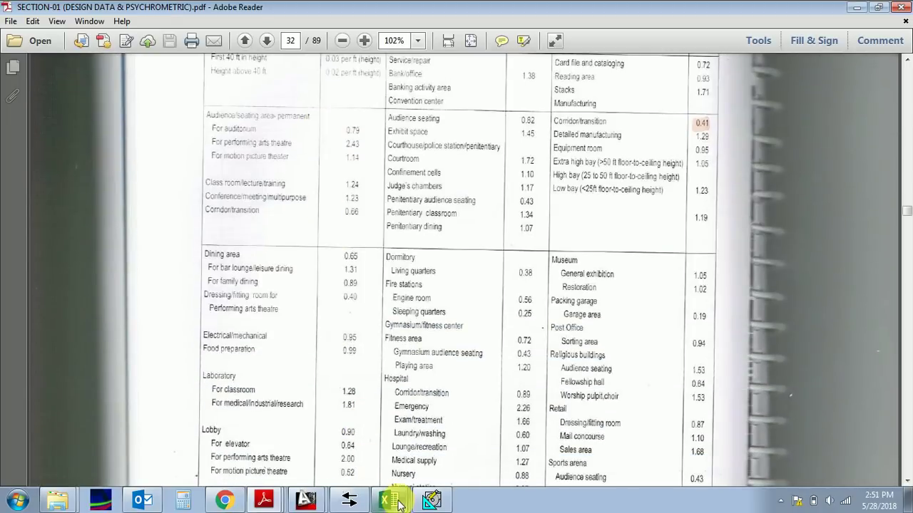
Step: Switch to Excel and check the Lighting and Height entries in G33 and G35 of the Right Side Room notes
{"action": "left_click", "coordinate": [389, 500]}
{"action": "scroll", "coordinate": [340, 286], "scroll_direction": "up", "scroll_amount": 2}
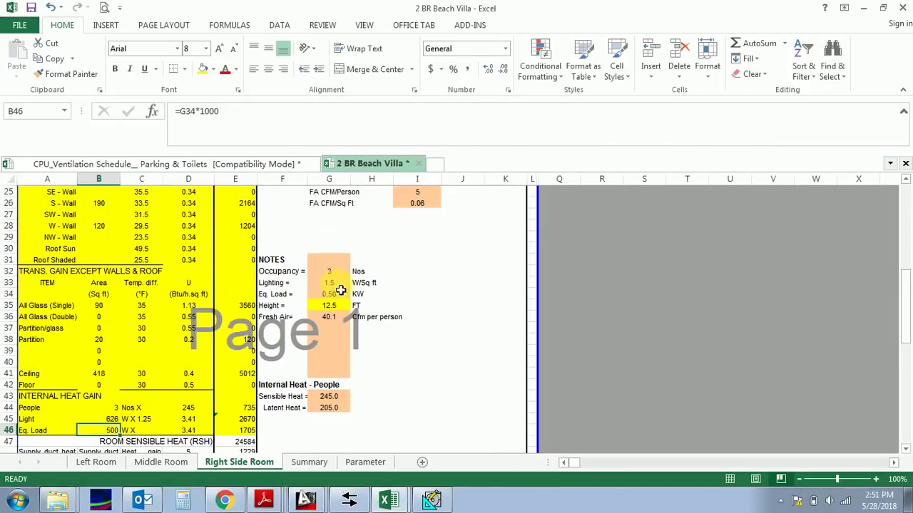
{"action": "left_click", "coordinate": [339, 284]}
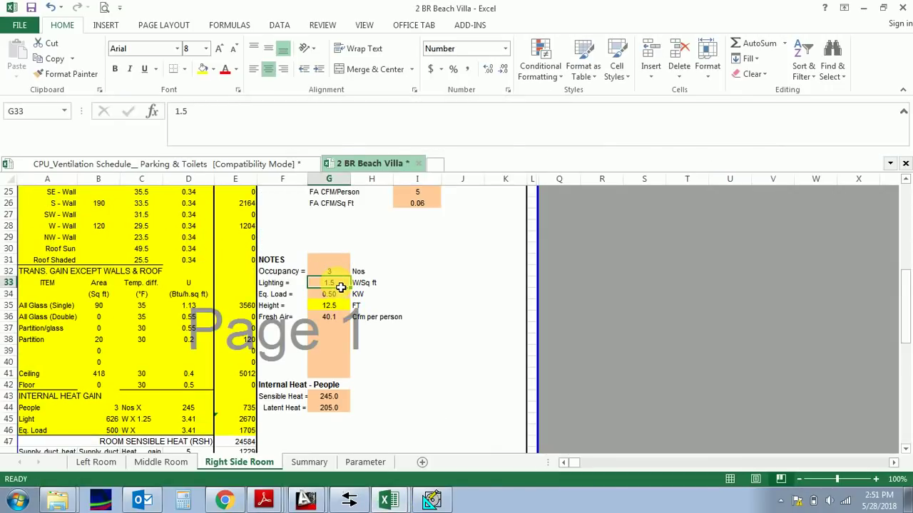
{"action": "left_click", "coordinate": [333, 307]}
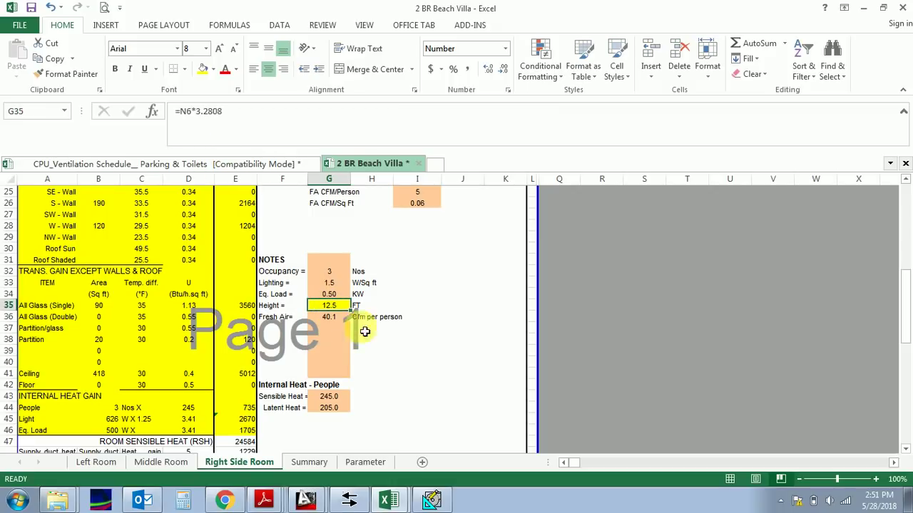
Step: Inspect the Fresh Air formula in G36 and the cells it refers to
{"action": "left_click", "coordinate": [330, 319]}
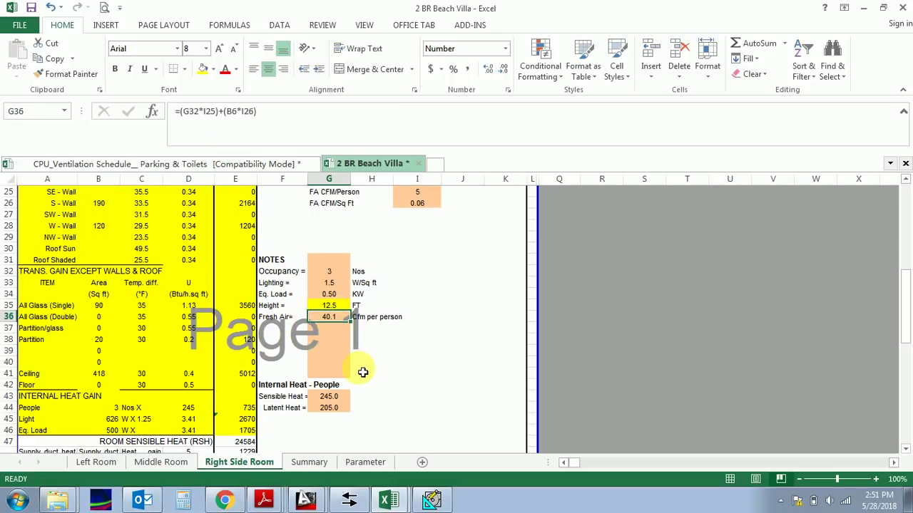
{"action": "scroll", "coordinate": [350, 375], "scroll_direction": "down", "scroll_amount": 3}
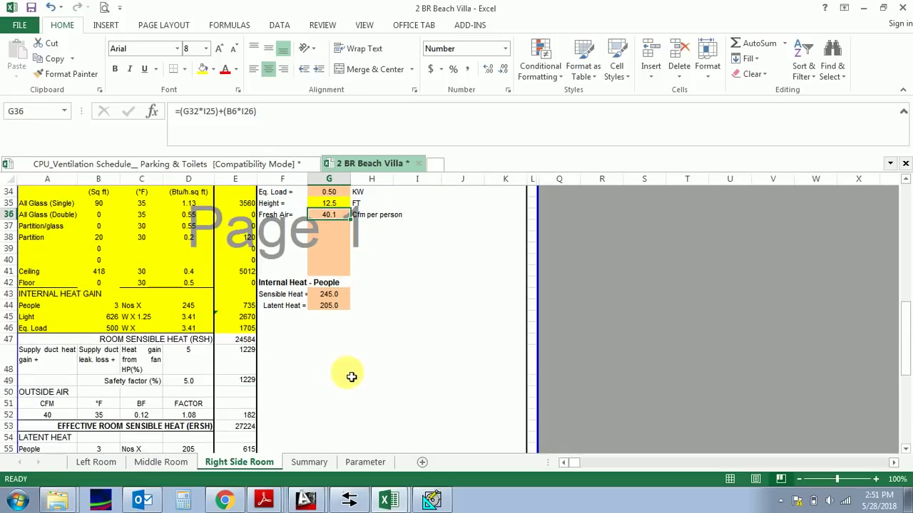
{"action": "scroll", "coordinate": [350, 375], "scroll_direction": "up", "scroll_amount": 3}
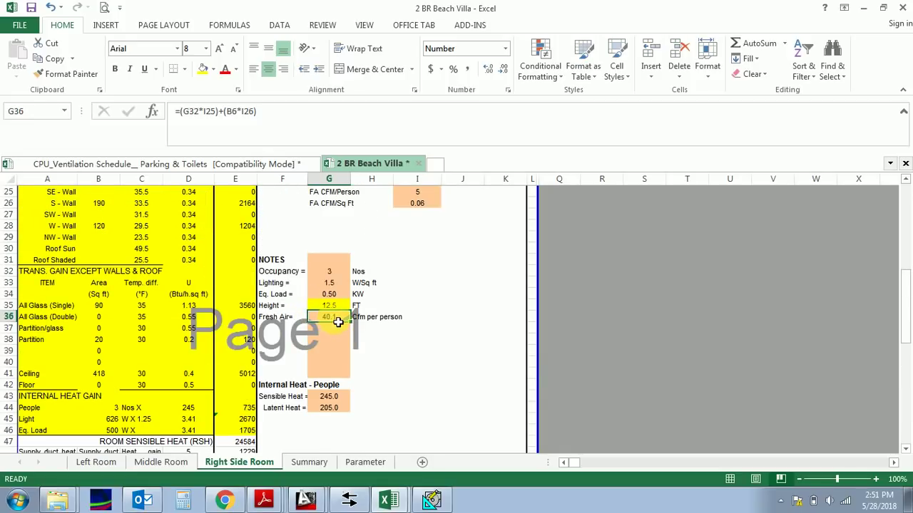
{"action": "scroll", "coordinate": [356, 357], "scroll_direction": "up", "scroll_amount": 1}
{"action": "double_click", "coordinate": [329, 352]}
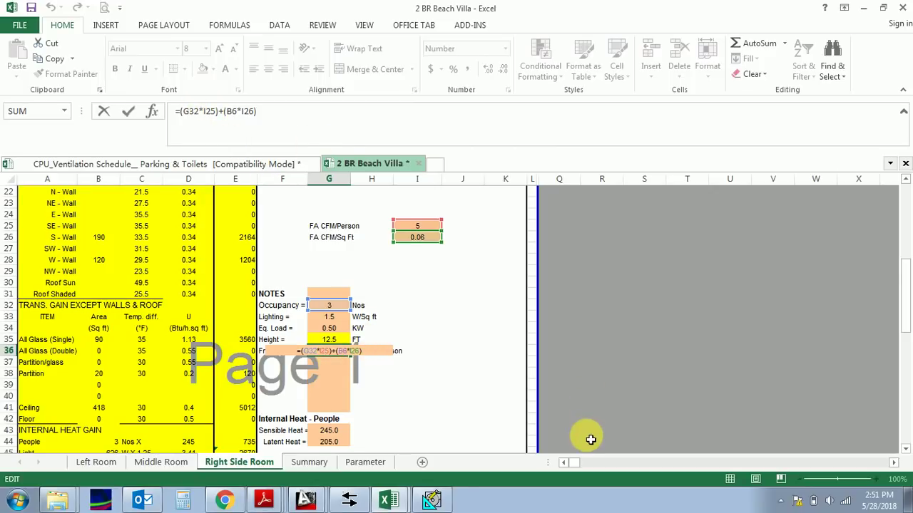
{"action": "key", "text": "Escape"}
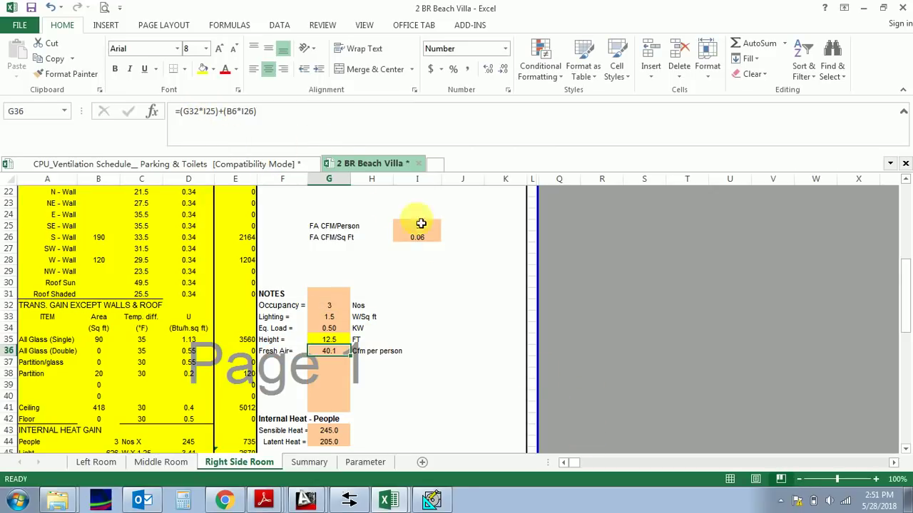
Step: Review the FA CFM/Person and FA CFM/Sq Ft rates in rows 25 and 26
{"action": "scroll", "coordinate": [359, 240], "scroll_direction": "up", "scroll_amount": 2}
{"action": "left_click_drag", "start_coordinate": [346, 295], "coordinate": [460, 322]}
{"action": "left_click", "coordinate": [458, 364]}
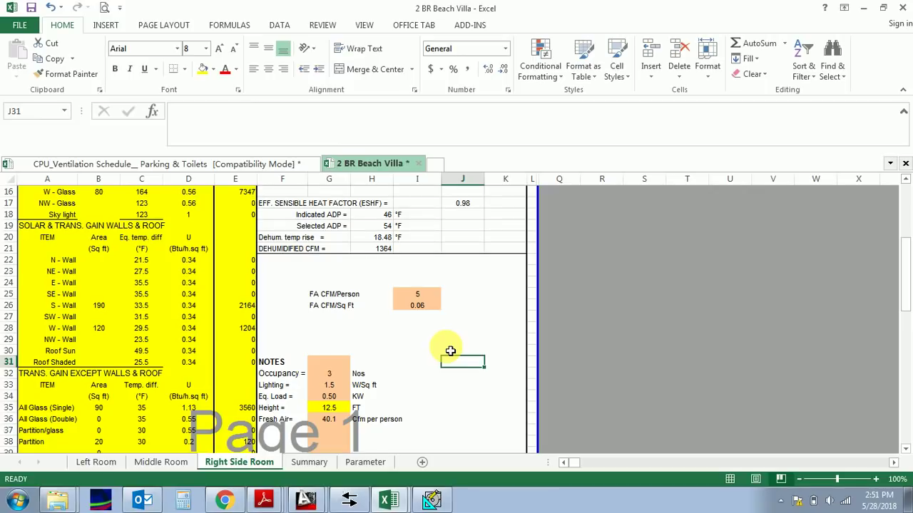
{"action": "scroll", "coordinate": [450, 350], "scroll_direction": "down", "scroll_amount": 1}
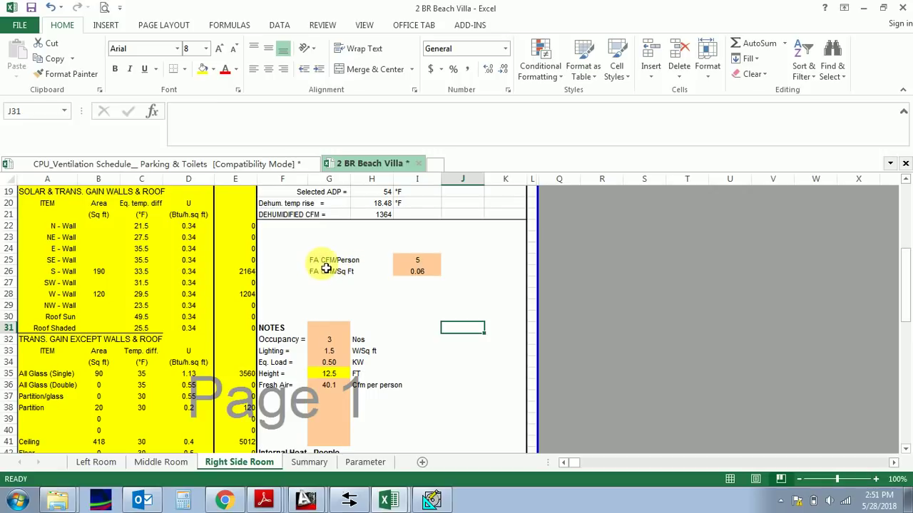
{"action": "left_click_drag", "start_coordinate": [332, 268], "coordinate": [417, 271]}
{"action": "left_click", "coordinate": [456, 341]}
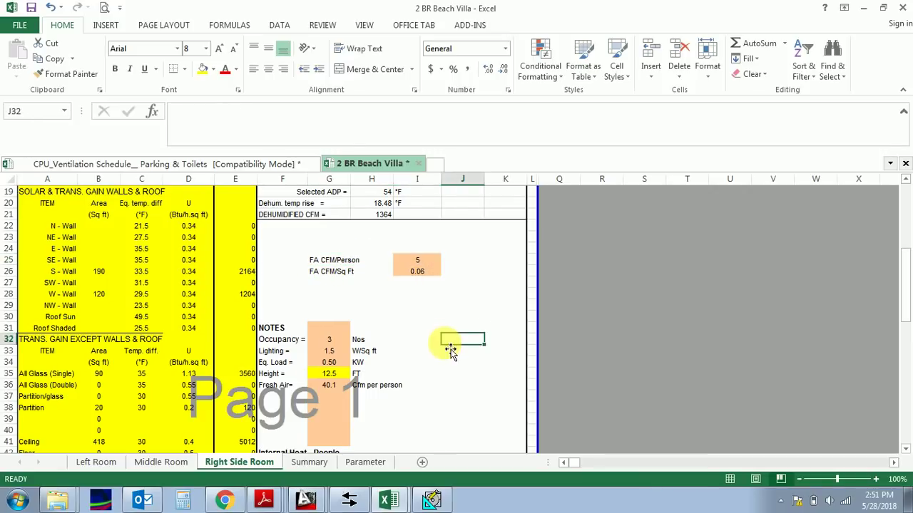
Step: Calculate the occupants' fresh air beside the FA CFM/Person rate by entering =5*3 in J25
{"action": "left_click", "coordinate": [418, 260]}
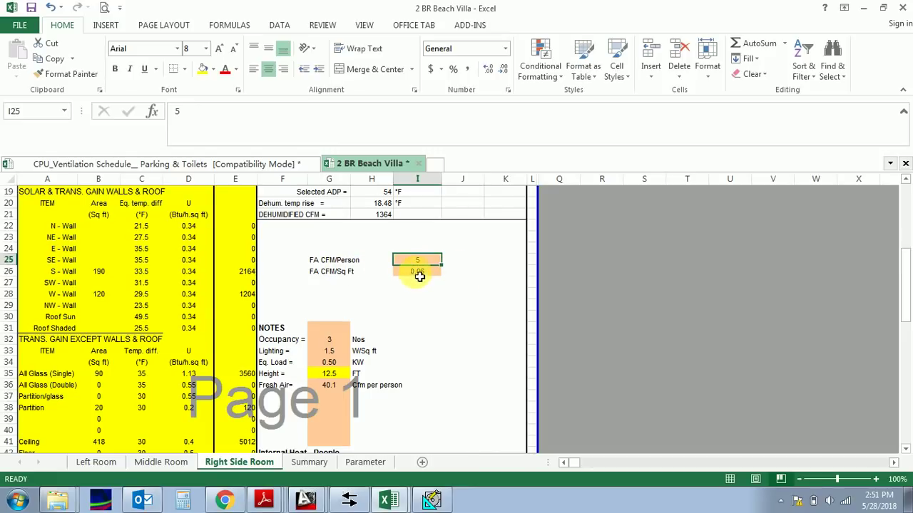
{"action": "left_click", "coordinate": [474, 262]}
{"action": "type", "text": "=5*3"}
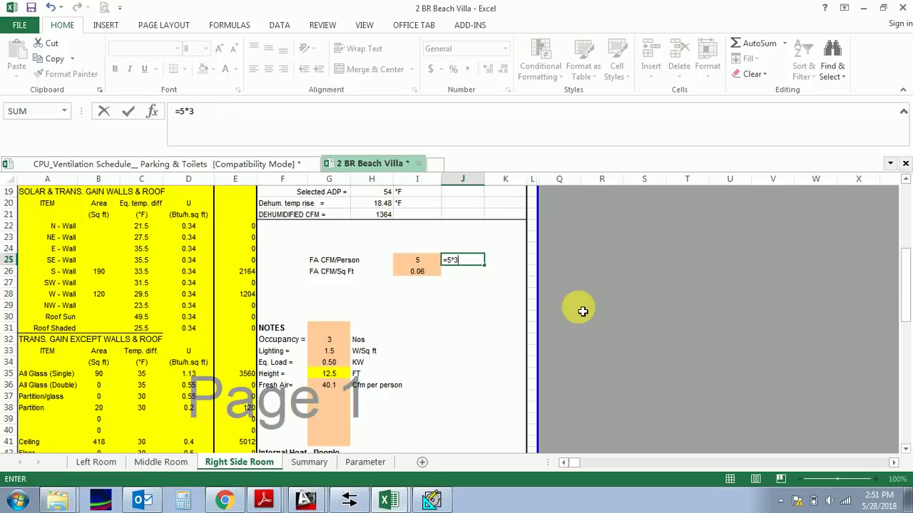
{"action": "key", "text": "Return"}
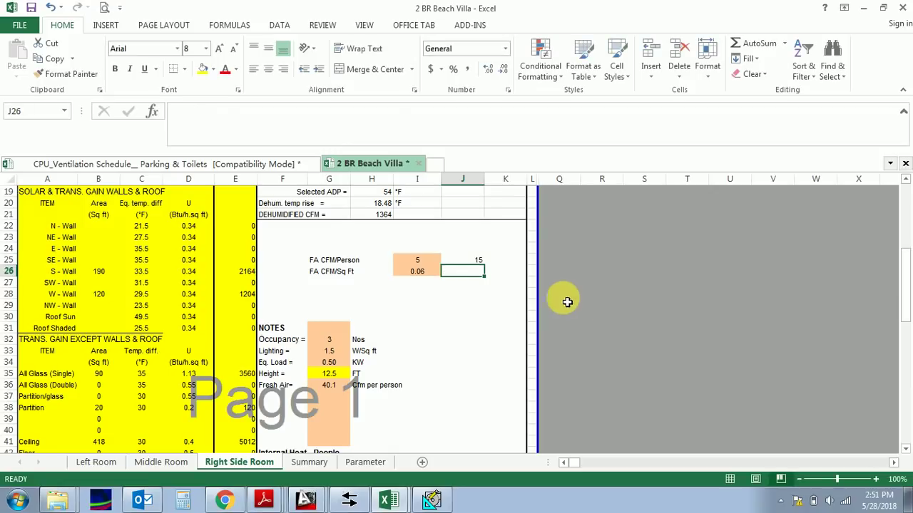
{"action": "left_click", "coordinate": [476, 261]}
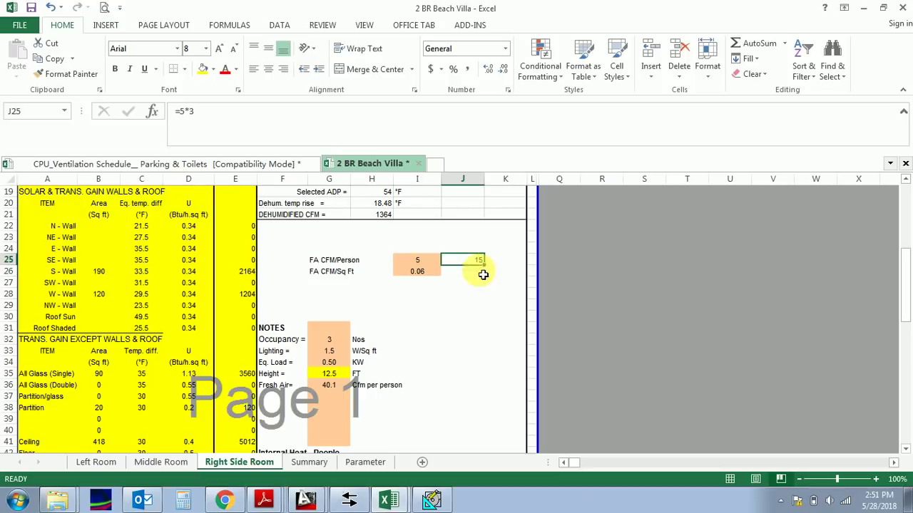
Step: Enlarge the sheet to 160% and check the Occupancy entry in G32 against the fresh air rates
{"action": "left_click", "coordinate": [844, 480]}
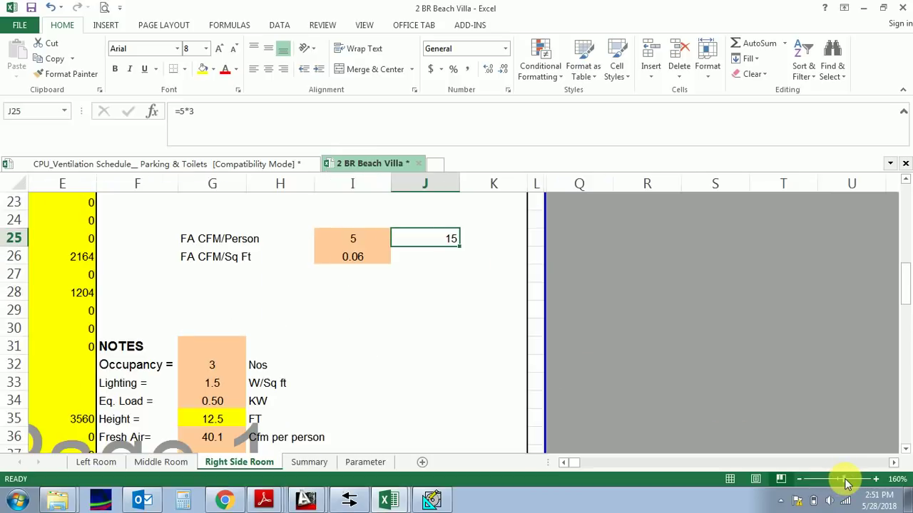
{"action": "left_click", "coordinate": [437, 262]}
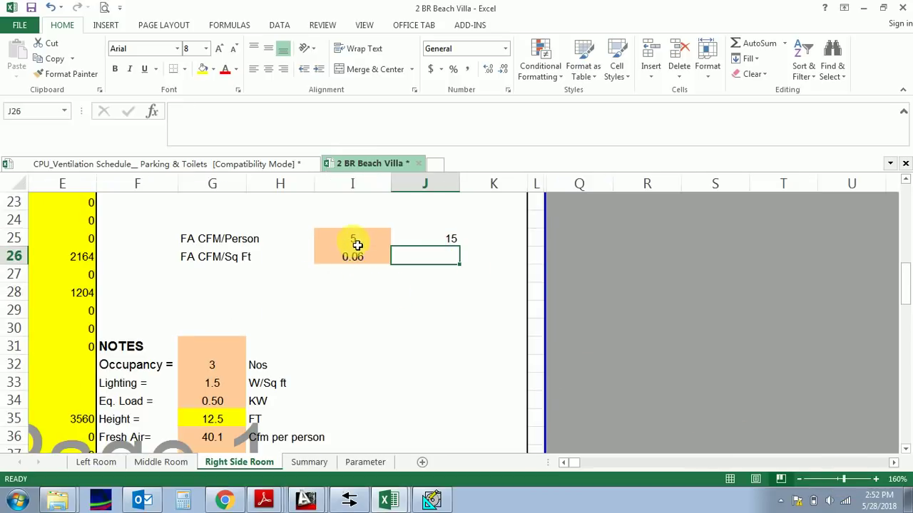
{"action": "left_click", "coordinate": [223, 373]}
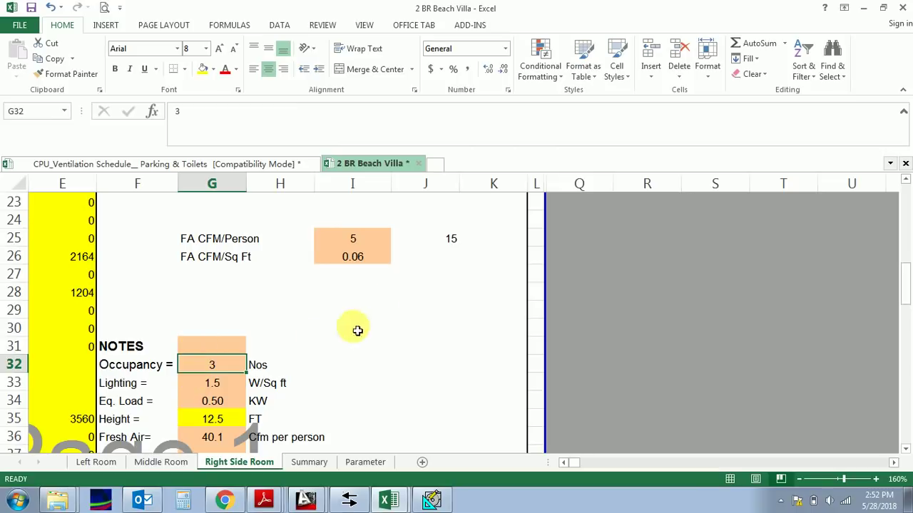
Step: Check the room size in B6 and calculate the floor area's fresh air by entering =418*.06 in J26
{"action": "left_click", "coordinate": [455, 240]}
{"action": "left_click", "coordinate": [442, 258]}
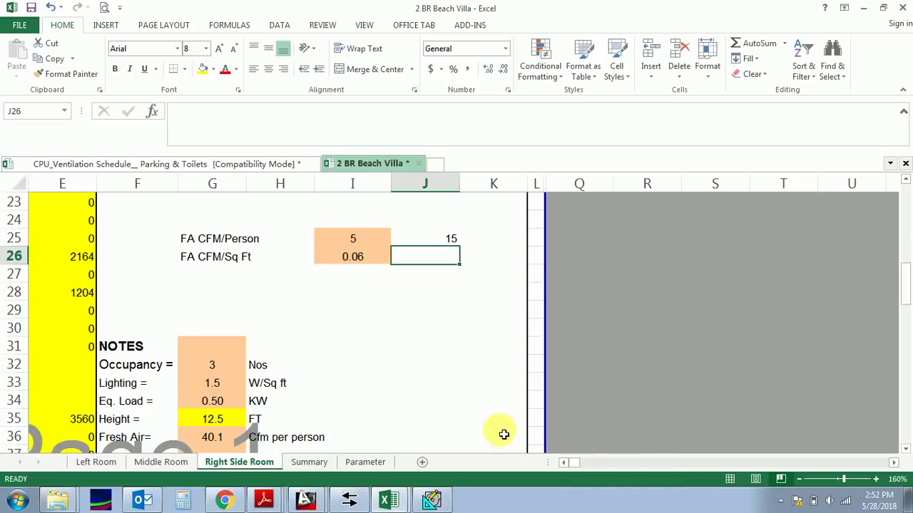
{"action": "scroll", "coordinate": [235, 363], "scroll_direction": "up", "scroll_amount": 1}
{"action": "scroll", "coordinate": [235, 363], "scroll_direction": "up", "scroll_amount": 6}
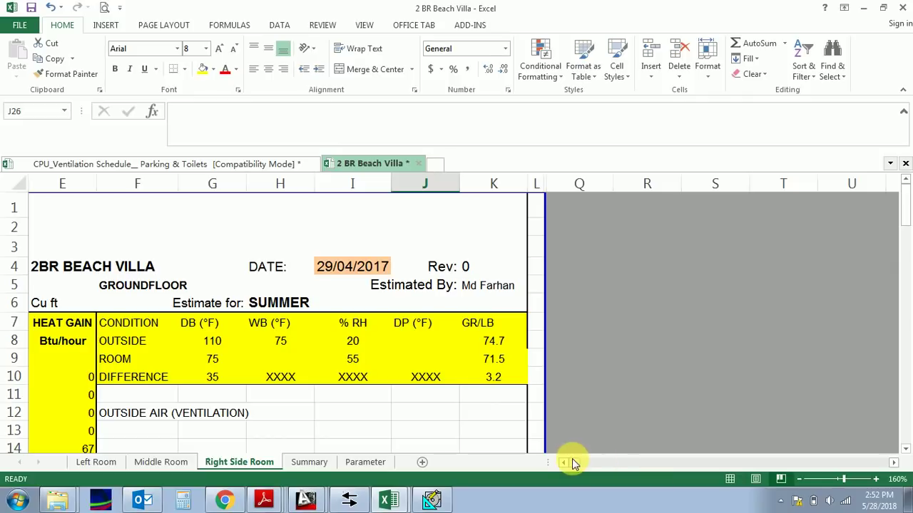
{"action": "scroll", "coordinate": [563, 465], "scroll_direction": "left", "scroll_amount": 3}
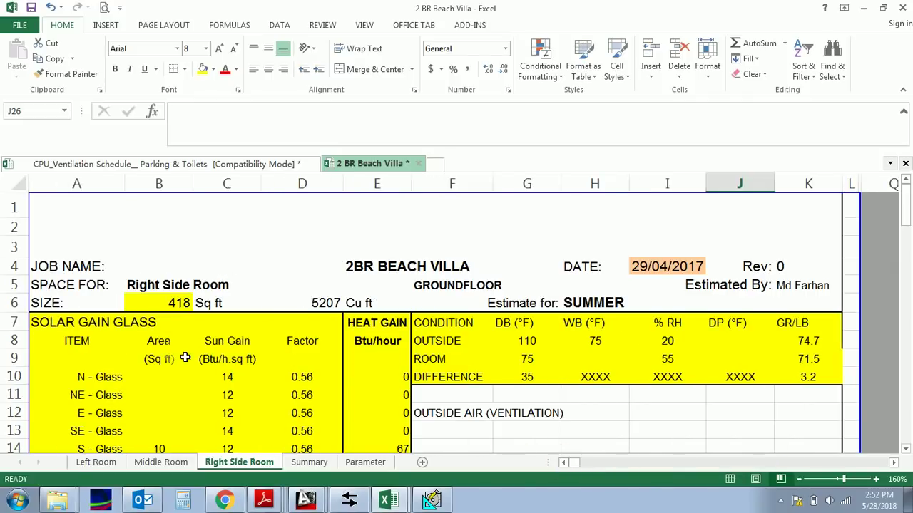
{"action": "left_click", "coordinate": [167, 305]}
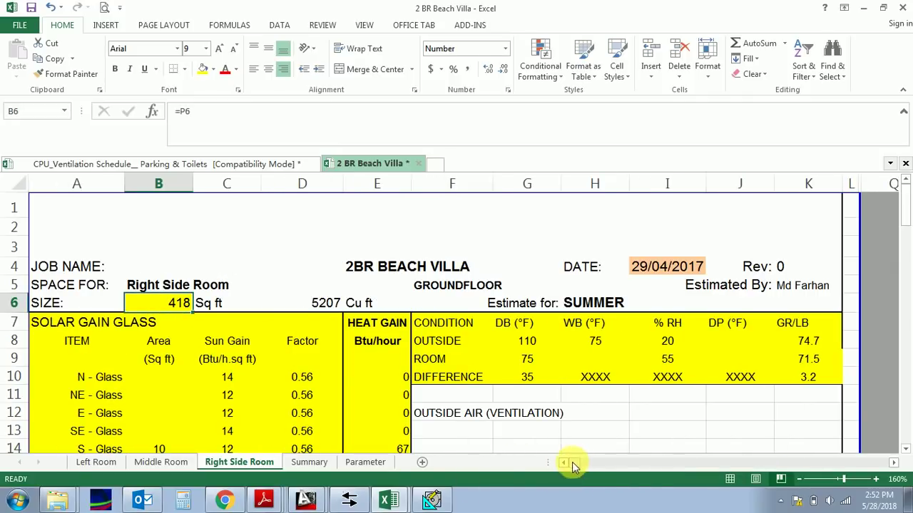
{"action": "scroll", "coordinate": [704, 421], "scroll_direction": "down", "scroll_amount": 6}
{"action": "scroll", "coordinate": [665, 394], "scroll_direction": "down", "scroll_amount": 1}
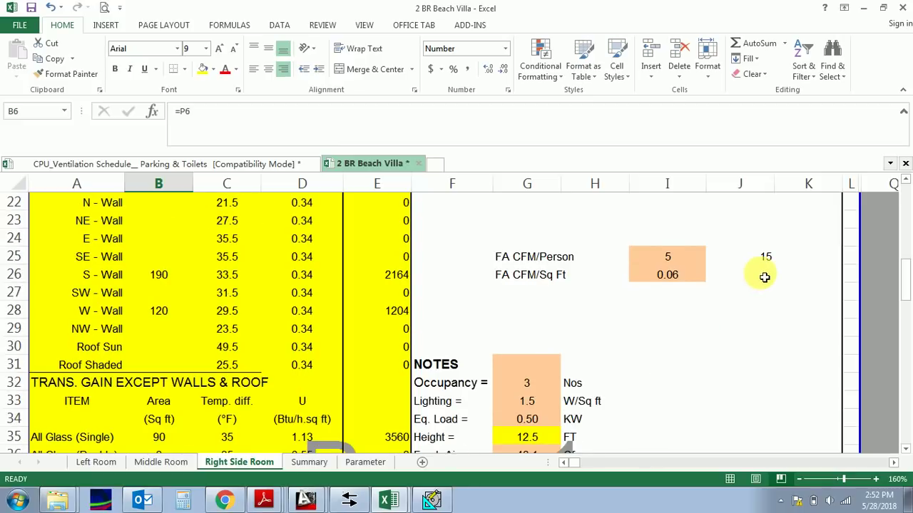
{"action": "left_click", "coordinate": [758, 275]}
{"action": "type", "text": "=418*.06"}
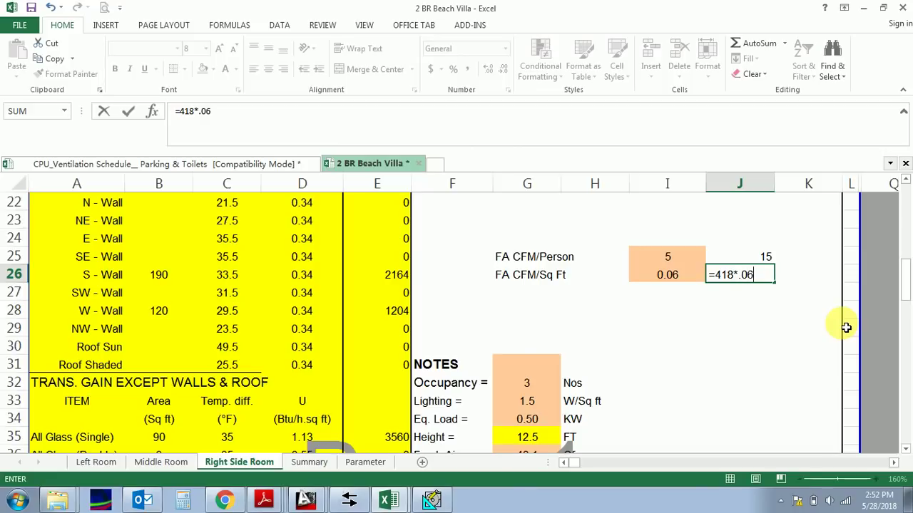
{"action": "key", "text": "Return"}
Step: Total the occupant and area fresh air values in J27 with =SUM(J25:J26)
{"action": "left_click_drag", "start_coordinate": [766, 257], "coordinate": [767, 293]}
{"action": "left_click", "coordinate": [756, 44]}
{"action": "left_click", "coordinate": [758, 292]}
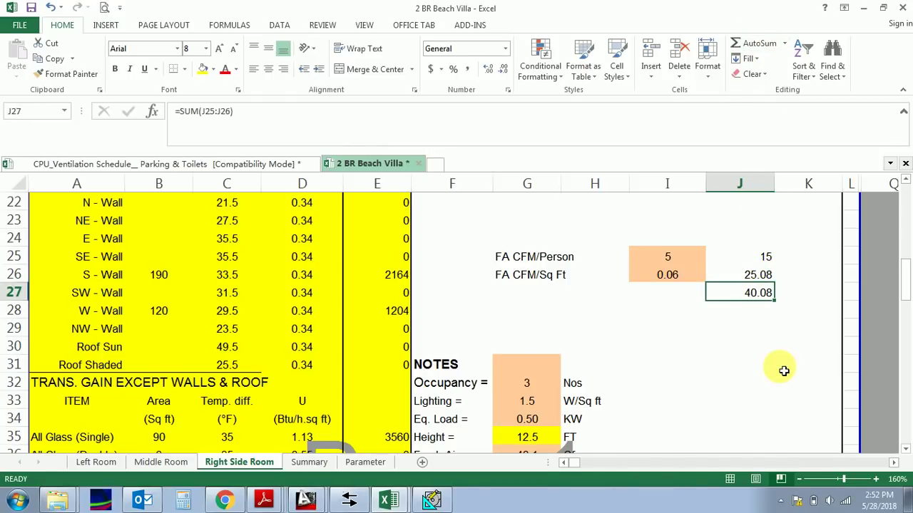
Step: Compare the manual fresh air total in J27 with the Fresh Air value in G36
{"action": "scroll", "coordinate": [783, 370], "scroll_direction": "down", "scroll_amount": 3}
{"action": "left_click", "coordinate": [532, 300]}
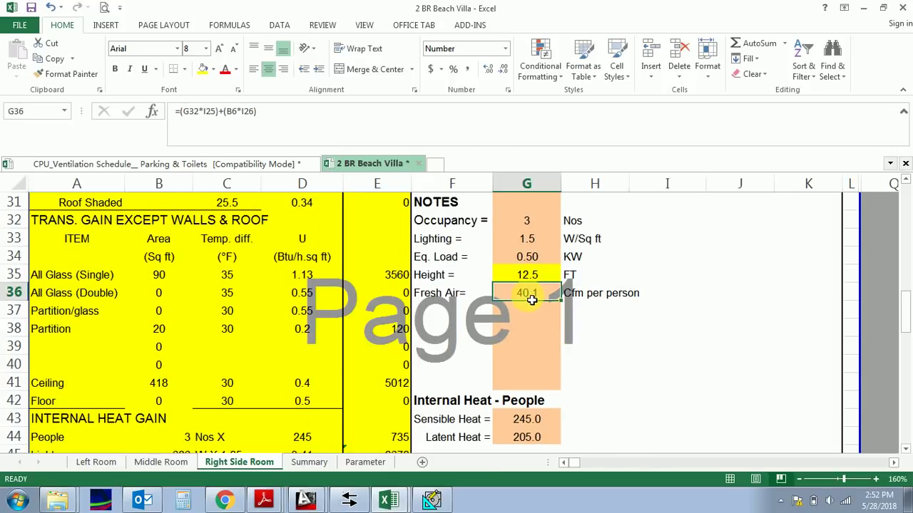
{"action": "scroll", "coordinate": [537, 312], "scroll_direction": "up", "scroll_amount": 1}
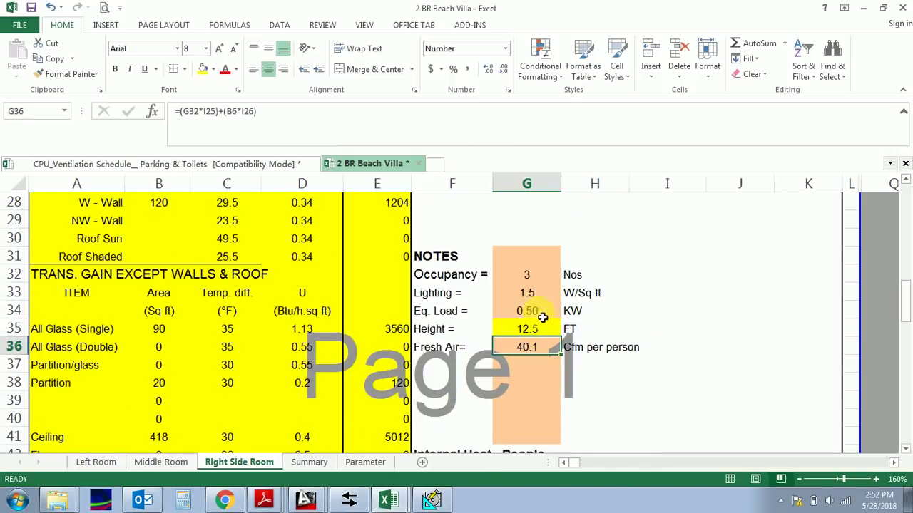
{"action": "scroll", "coordinate": [608, 358], "scroll_direction": "up", "scroll_amount": 3}
{"action": "scroll", "coordinate": [644, 364], "scroll_direction": "down", "scroll_amount": 2}
{"action": "scroll", "coordinate": [663, 354], "scroll_direction": "up", "scroll_amount": 1}
{"action": "scroll", "coordinate": [670, 349], "scroll_direction": "down", "scroll_amount": 1}
{"action": "scroll", "coordinate": [652, 342], "scroll_direction": "up", "scroll_amount": 1}
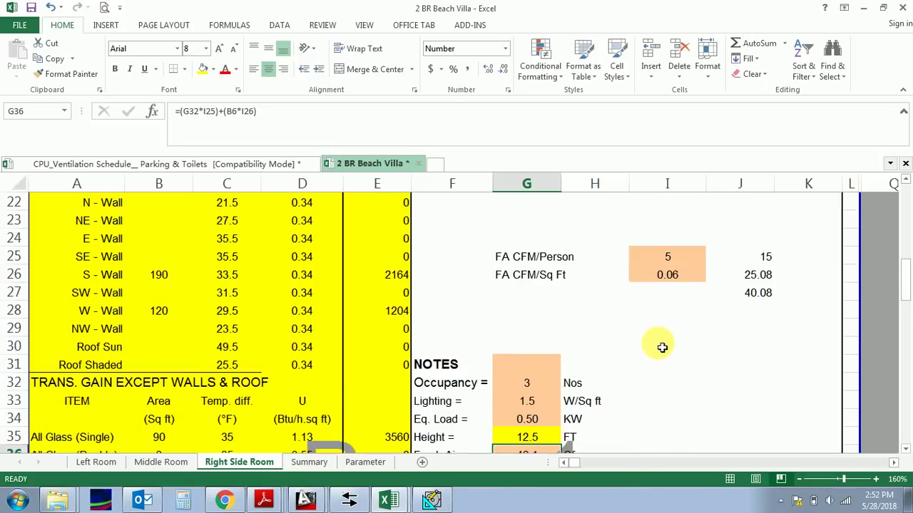
{"action": "scroll", "coordinate": [554, 388], "scroll_direction": "down", "scroll_amount": 2}
{"action": "scroll", "coordinate": [543, 376], "scroll_direction": "up", "scroll_amount": 1}
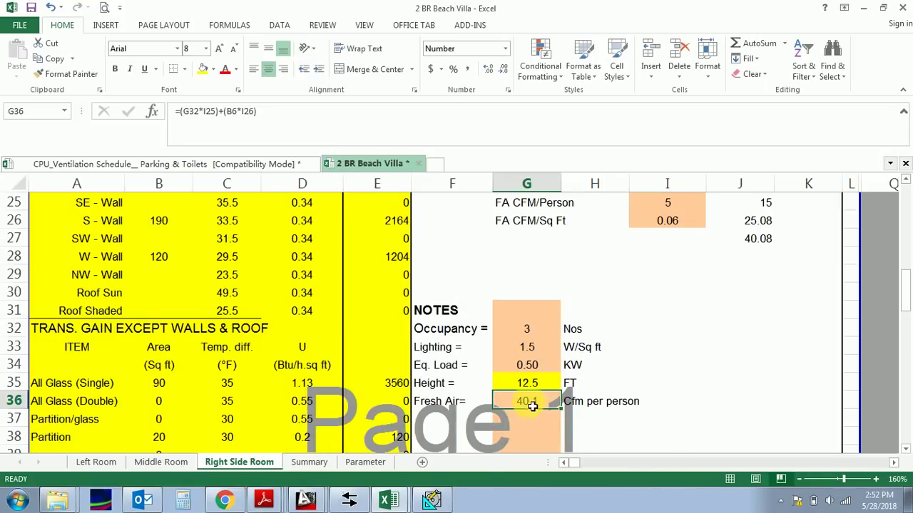
Step: Trace the cells referenced by the Fresh Air formula in G36, from the occupancy and rates to the room size in B6
{"action": "double_click", "coordinate": [532, 403]}
{"action": "scroll", "coordinate": [540, 403], "scroll_direction": "up", "scroll_amount": 1}
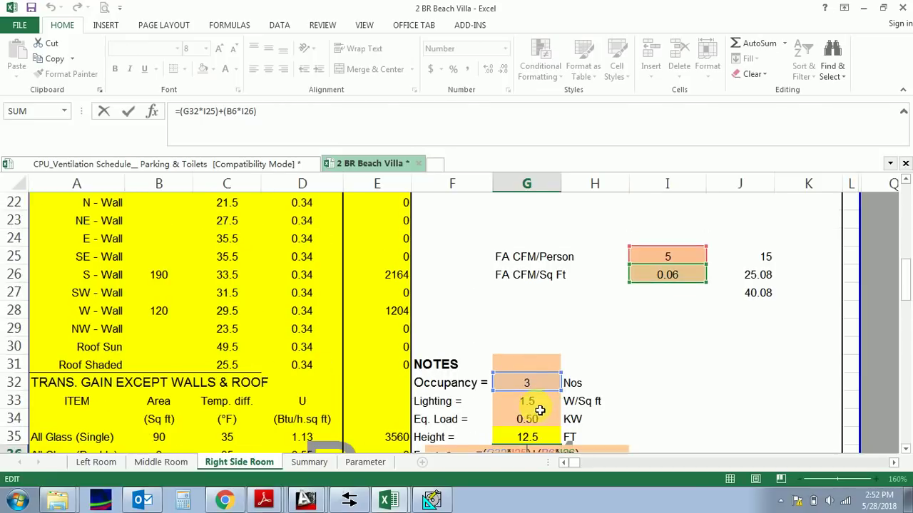
{"action": "scroll", "coordinate": [534, 392], "scroll_direction": "down", "scroll_amount": 1}
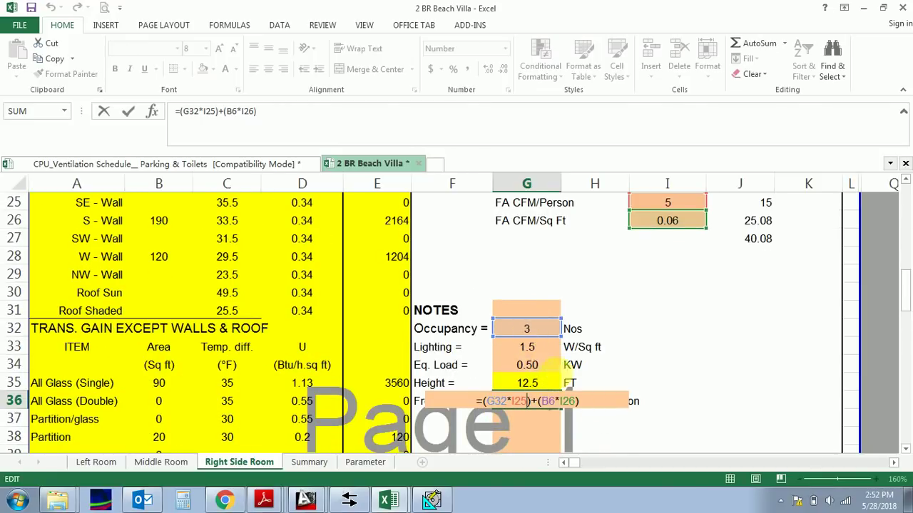
{"action": "scroll", "coordinate": [558, 380], "scroll_direction": "up", "scroll_amount": 2}
{"action": "scroll", "coordinate": [668, 314], "scroll_direction": "down", "scroll_amount": 2}
{"action": "scroll", "coordinate": [540, 328], "scroll_direction": "up", "scroll_amount": 2}
{"action": "scroll", "coordinate": [676, 300], "scroll_direction": "down", "scroll_amount": 2}
{"action": "scroll", "coordinate": [663, 335], "scroll_direction": "up", "scroll_amount": 2}
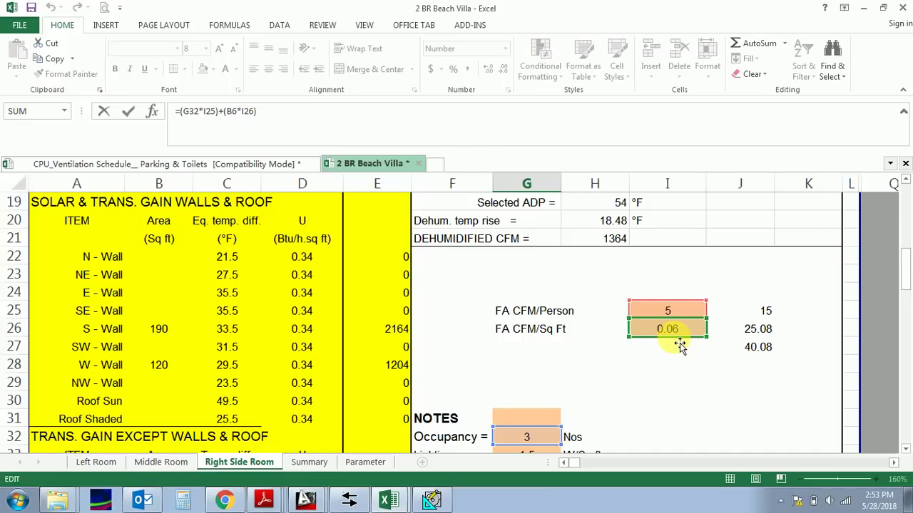
{"action": "scroll", "coordinate": [663, 357], "scroll_direction": "down", "scroll_amount": 1}
{"action": "scroll", "coordinate": [253, 278], "scroll_direction": "up", "scroll_amount": 7}
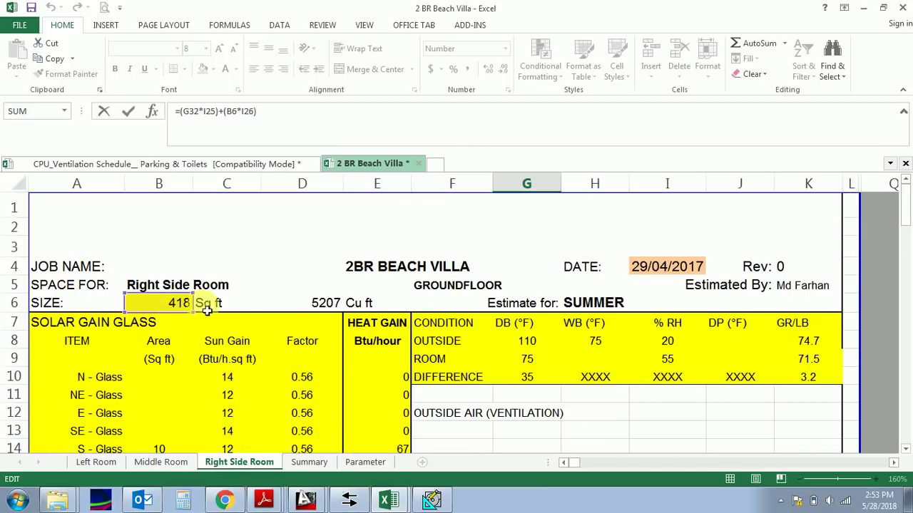
{"action": "scroll", "coordinate": [221, 322], "scroll_direction": "down", "scroll_amount": 11}
{"action": "scroll", "coordinate": [591, 393], "scroll_direction": "up", "scroll_amount": 2}
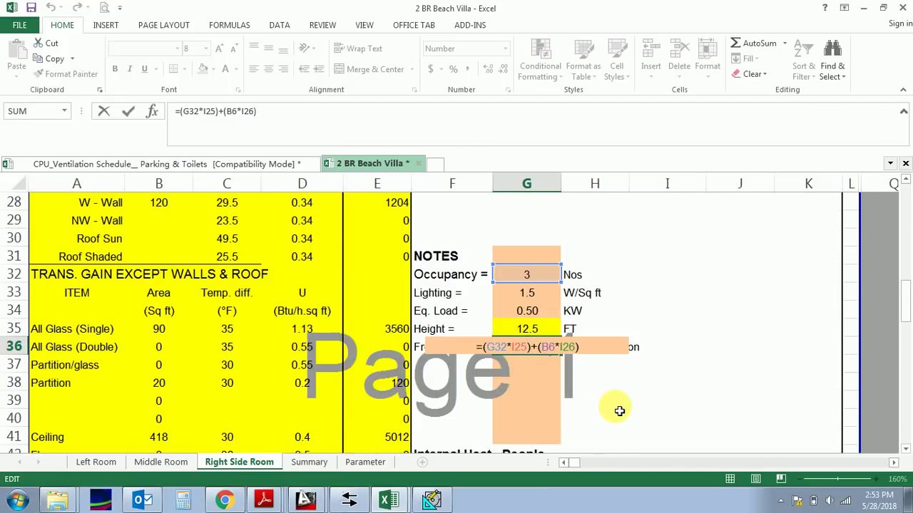
{"action": "key", "text": "ctrl+Return"}
Step: Set the Occupancy in G32 to 10 and check the effect on Fresh Air in G36
{"action": "left_click", "coordinate": [532, 278]}
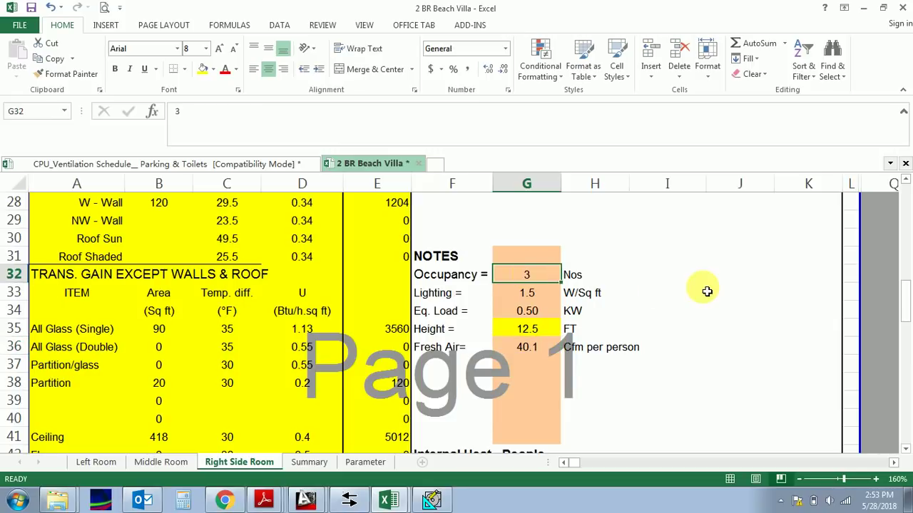
{"action": "type", "text": "10"}
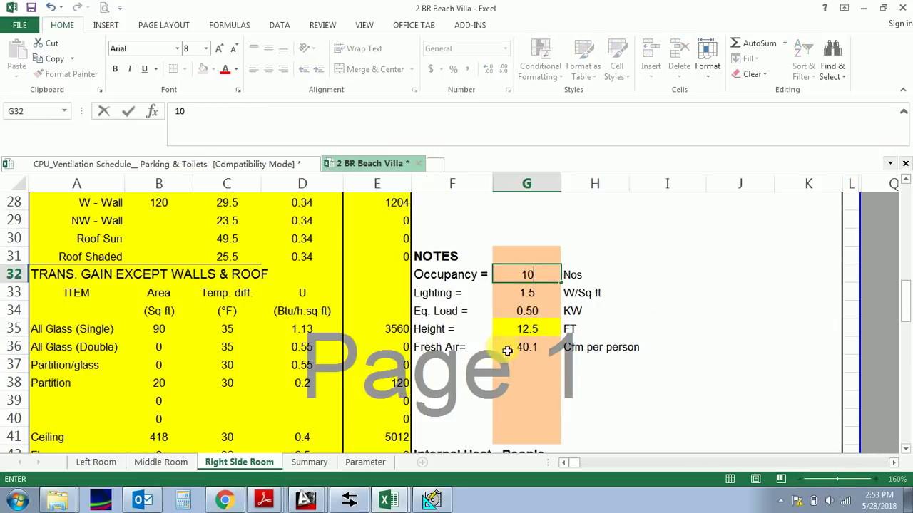
{"action": "key", "text": "Return"}
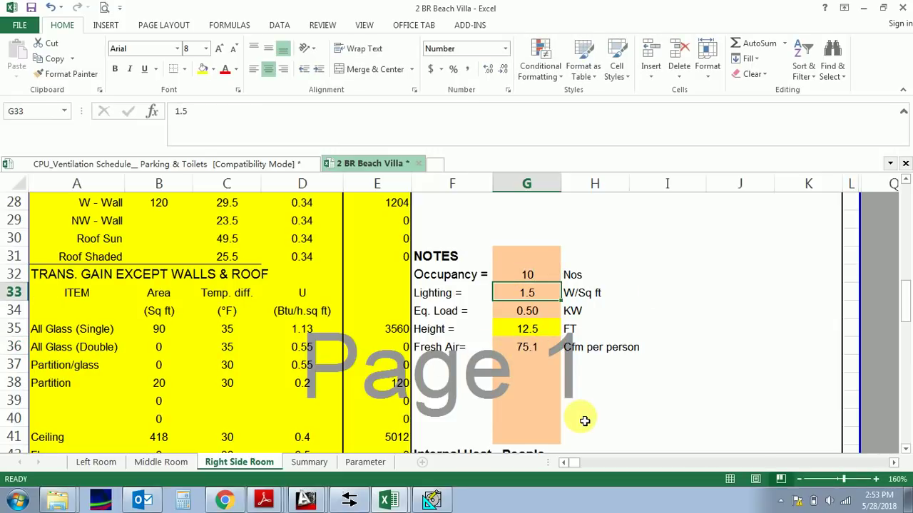
{"action": "left_click", "coordinate": [526, 356]}
Step: Set the room size in B6 to 1000 sq ft and check the effect on Fresh Air in G36
{"action": "scroll", "coordinate": [179, 341], "scroll_direction": "up", "scroll_amount": 9}
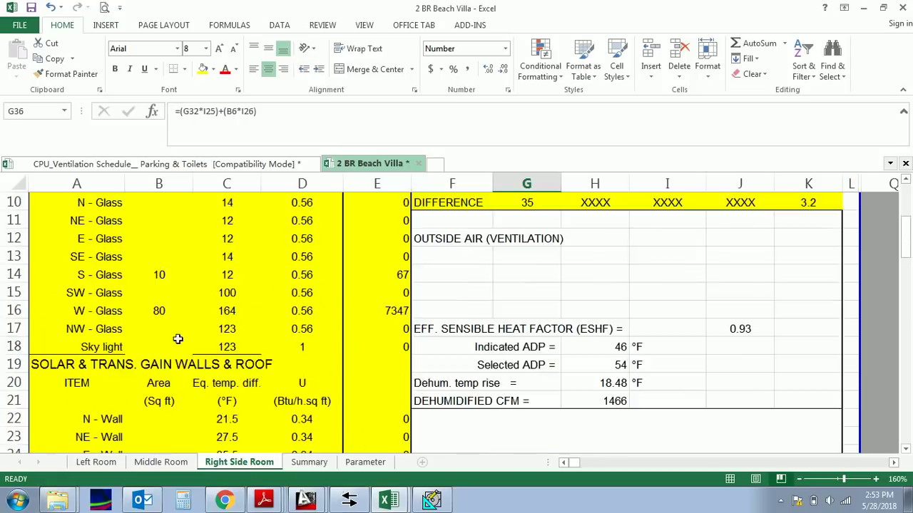
{"action": "left_click", "coordinate": [174, 305]}
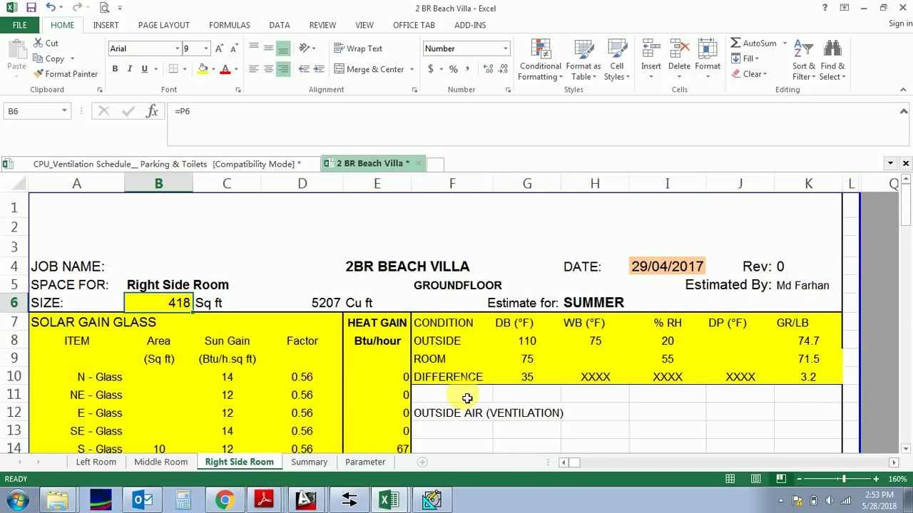
{"action": "type", "text": "1000"}
{"action": "key", "text": "Return"}
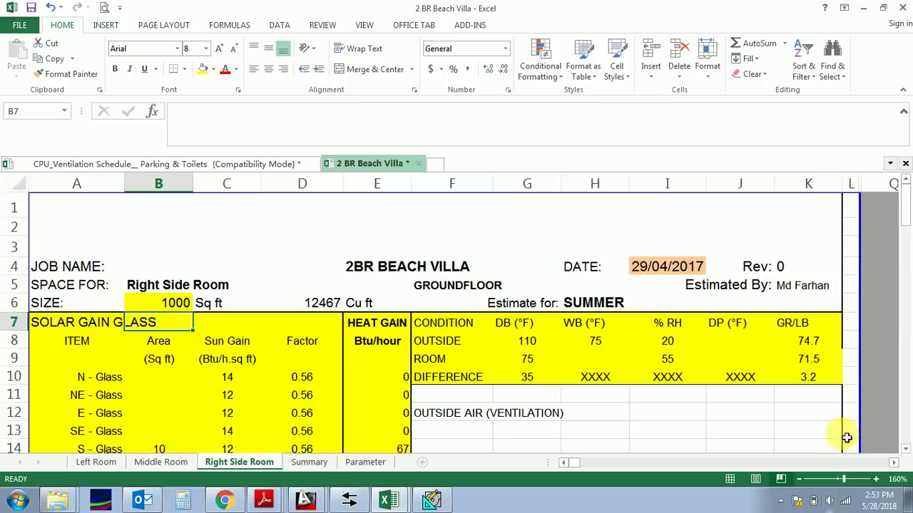
{"action": "scroll", "coordinate": [685, 420], "scroll_direction": "down", "scroll_amount": 11}
{"action": "scroll", "coordinate": [530, 303], "scroll_direction": "up", "scroll_amount": 1}
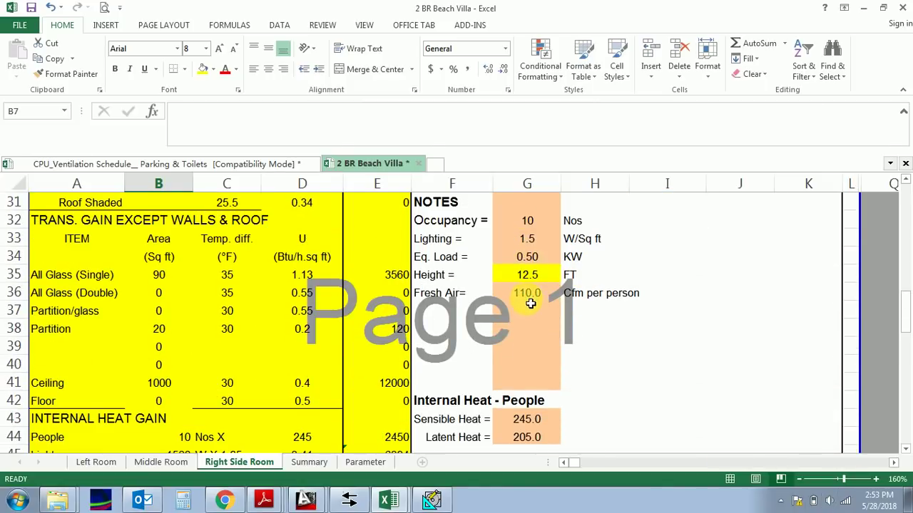
{"action": "left_click", "coordinate": [531, 301]}
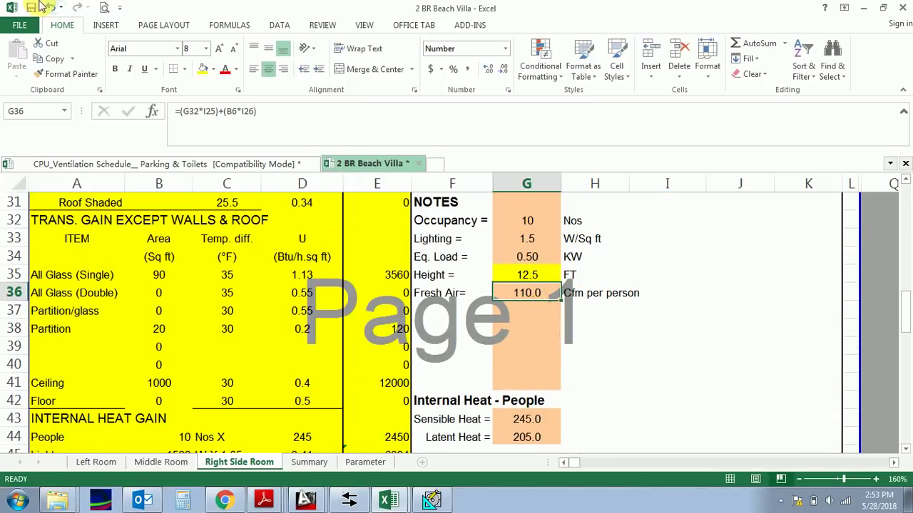
Step: Undo the trial room size and occupancy changes, and recheck Fresh Air in G36
{"action": "left_click", "coordinate": [50, 8]}
{"action": "left_click", "coordinate": [51, 7]}
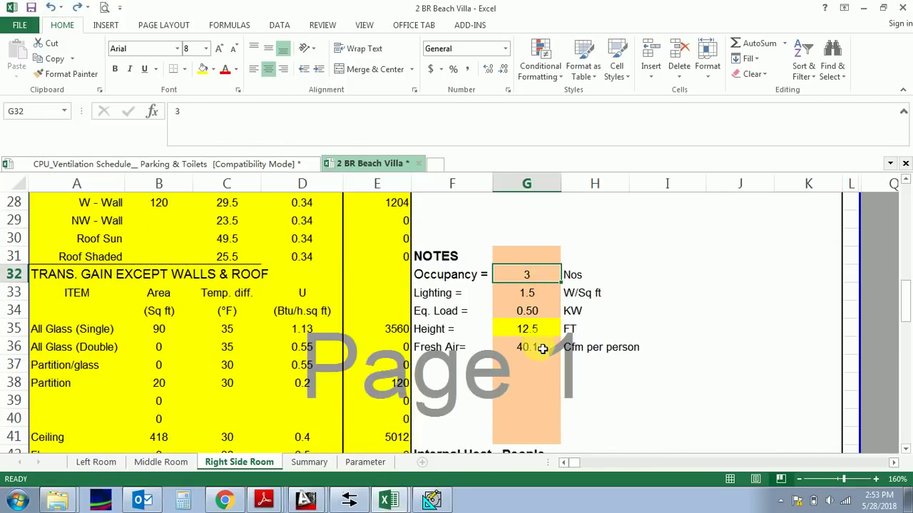
{"action": "left_click", "coordinate": [542, 349]}
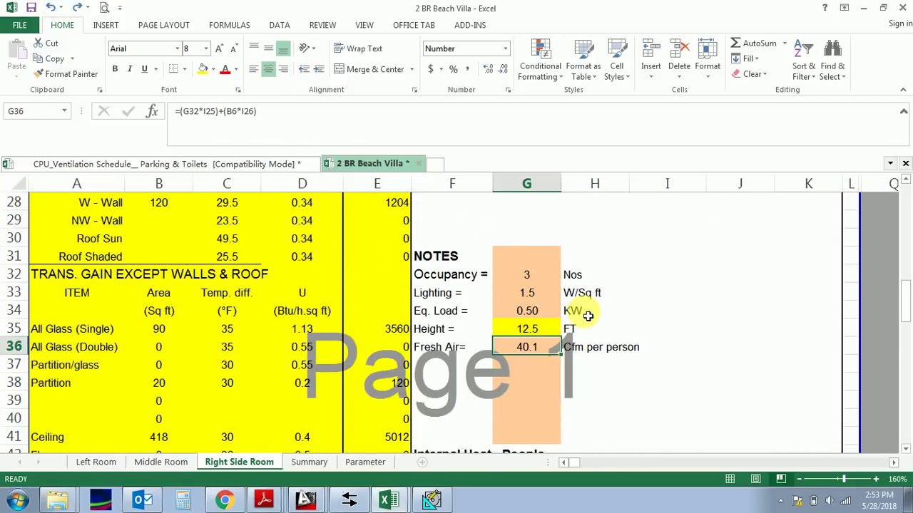
Step: Highlight the FA CFM/Person and FA CFM/Sq Ft rates in G25:I27 for reference
{"action": "scroll", "coordinate": [637, 293], "scroll_direction": "up", "scroll_amount": 4}
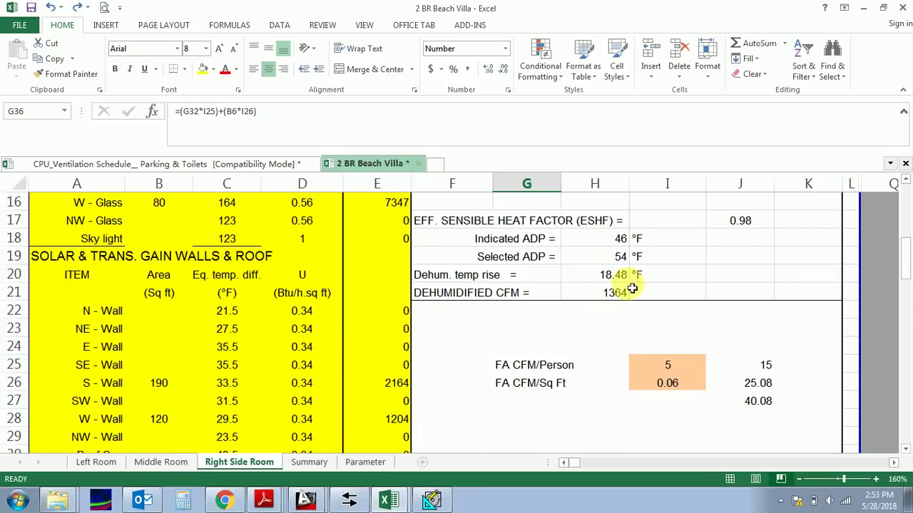
{"action": "scroll", "coordinate": [605, 382], "scroll_direction": "down", "scroll_amount": 1}
{"action": "left_click_drag", "start_coordinate": [515, 312], "coordinate": [708, 350]}
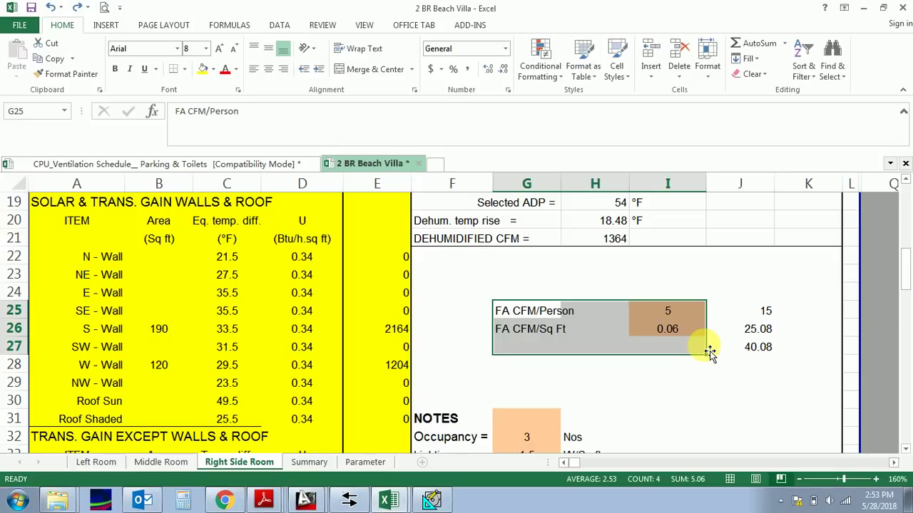
{"action": "left_click", "coordinate": [788, 502]}
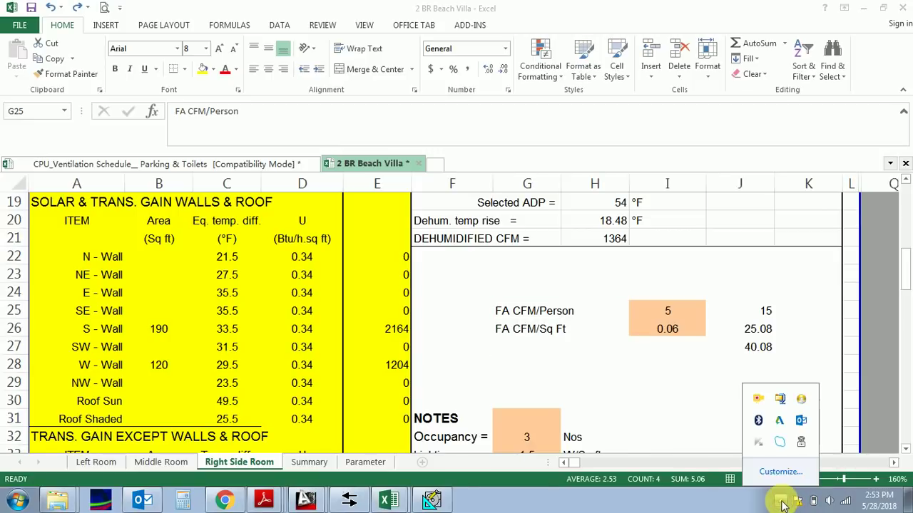
{"action": "right_click", "coordinate": [759, 402]}
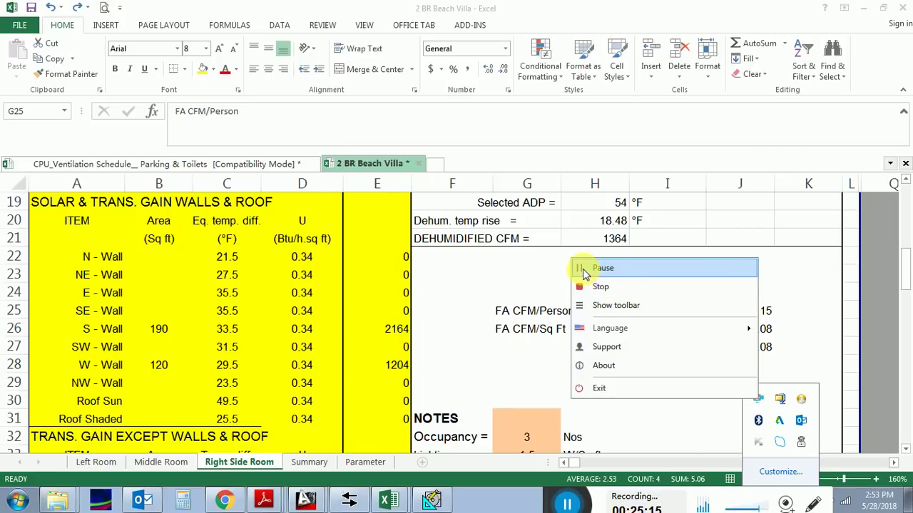
{"action": "left_click", "coordinate": [583, 275]}
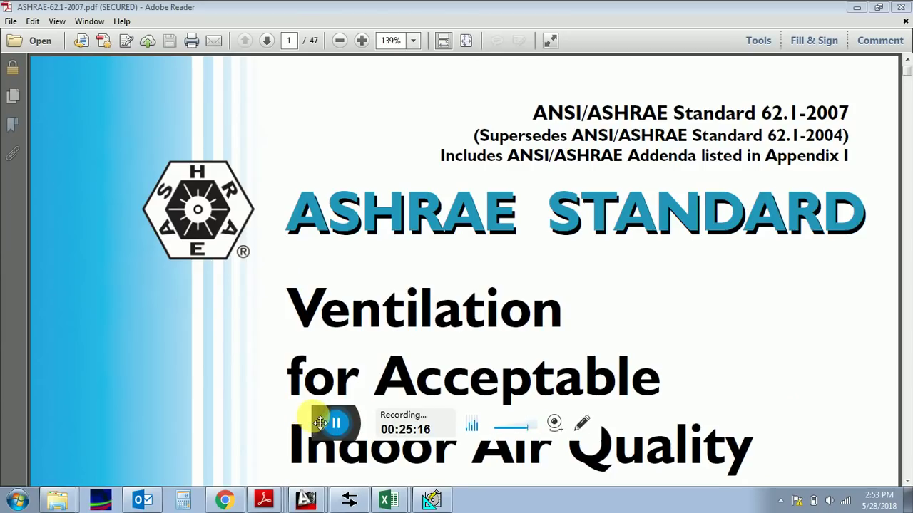
{"action": "left_click_drag", "start_coordinate": [320, 423], "coordinate": [519, 501]}
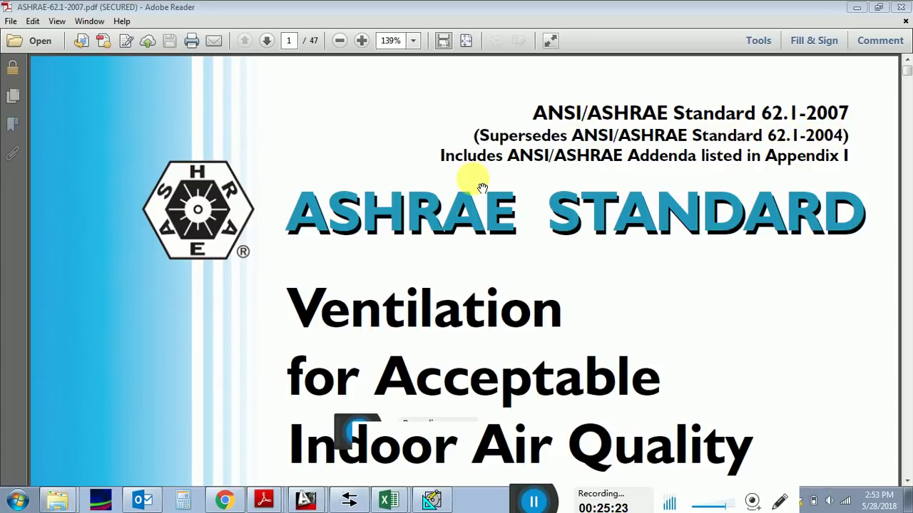
Step: Find Table 6-1, Minimum Ventilation Rates in Breathing Zone, in ASHRAE-62.1-2007.pdf and examine its people and area outdoor air rate columns
{"action": "scroll", "coordinate": [648, 319], "scroll_direction": "down", "scroll_amount": 5}
{"action": "left_click_drag", "start_coordinate": [907, 75], "coordinate": [904, 183]}
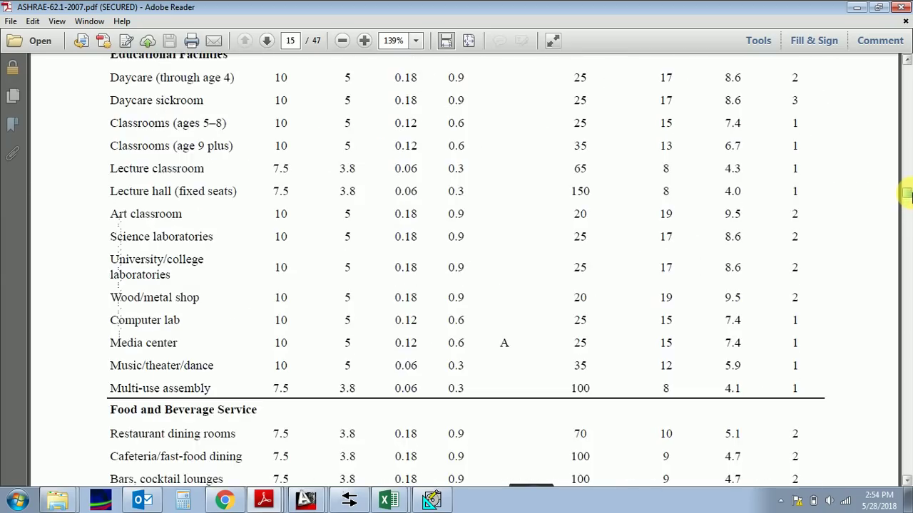
{"action": "scroll", "coordinate": [266, 112], "scroll_direction": "up", "scroll_amount": 15}
{"action": "scroll", "coordinate": [259, 96], "scroll_direction": "up", "scroll_amount": 6}
{"action": "scroll", "coordinate": [258, 143], "scroll_direction": "down", "scroll_amount": 15}
{"action": "scroll", "coordinate": [271, 178], "scroll_direction": "up", "scroll_amount": 2}
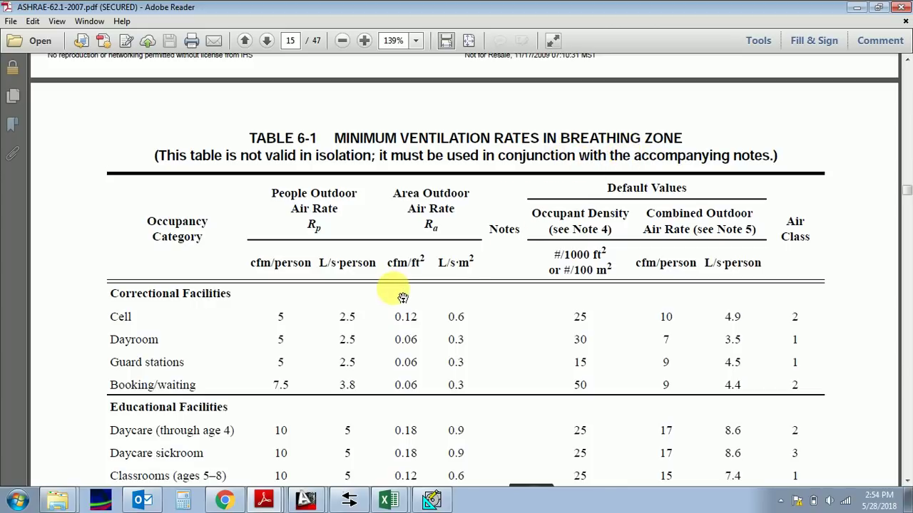
{"action": "scroll", "coordinate": [354, 298], "scroll_direction": "down", "scroll_amount": 1}
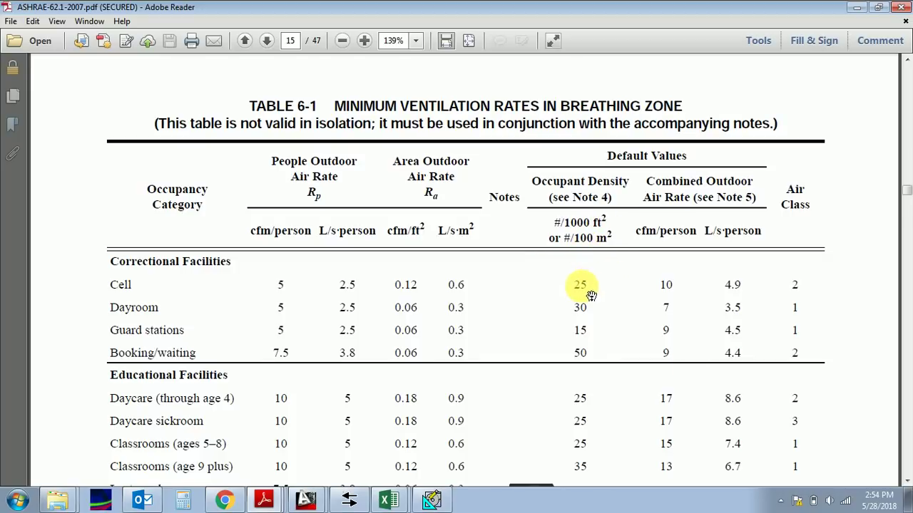
Step: Compare the cfm/person and cfm/ft² rates in Table 6-1 across the occupancy categories, from Bedroom/living room under Hotels, Motels, Resorts, Dormitories through to Office Buildings
{"action": "scroll", "coordinate": [198, 361], "scroll_direction": "down", "scroll_amount": 5}
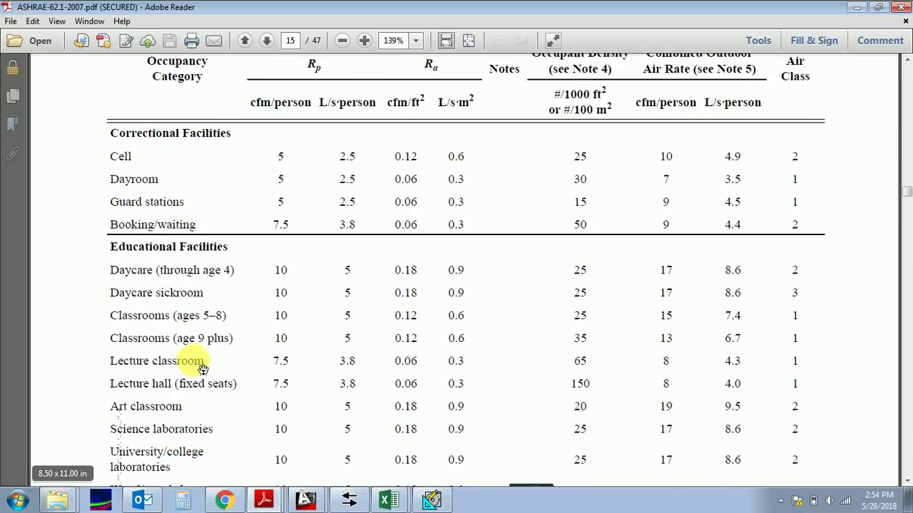
{"action": "scroll", "coordinate": [214, 368], "scroll_direction": "down", "scroll_amount": 12}
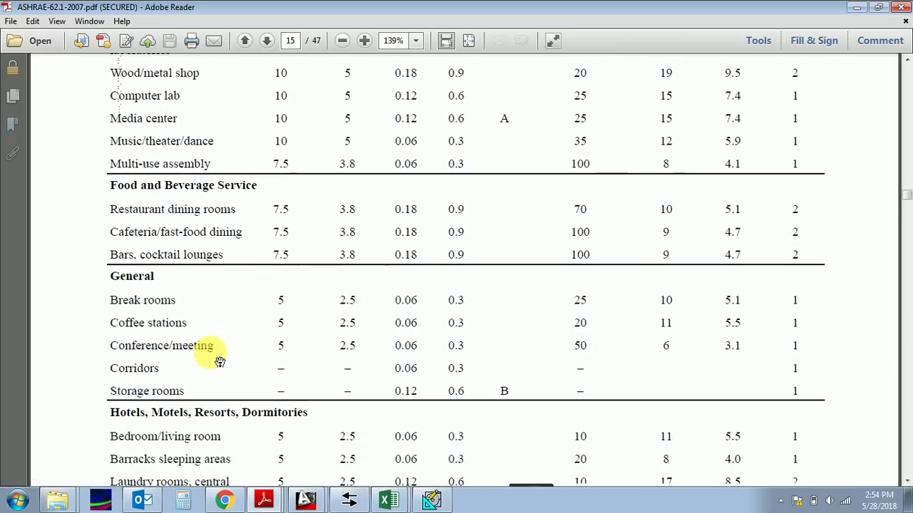
{"action": "scroll", "coordinate": [214, 360], "scroll_direction": "down", "scroll_amount": 5}
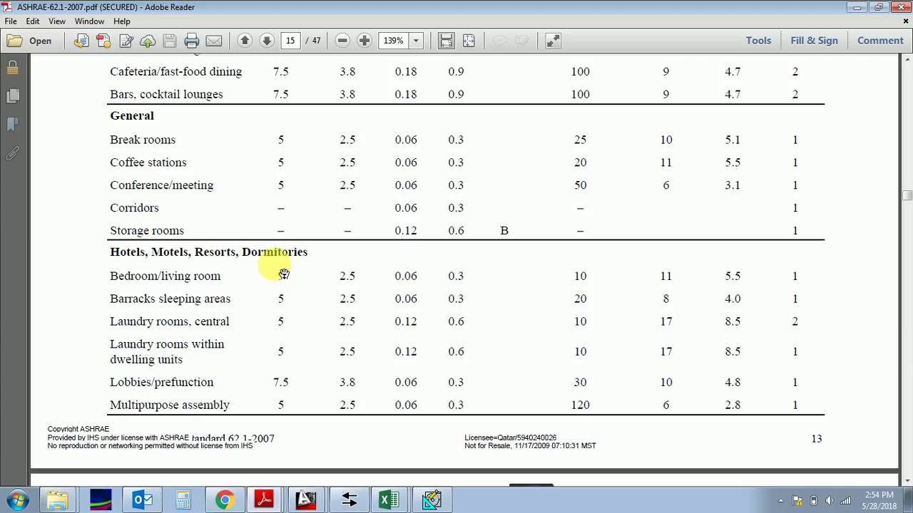
{"action": "scroll", "coordinate": [285, 274], "scroll_direction": "up", "scroll_amount": 12}
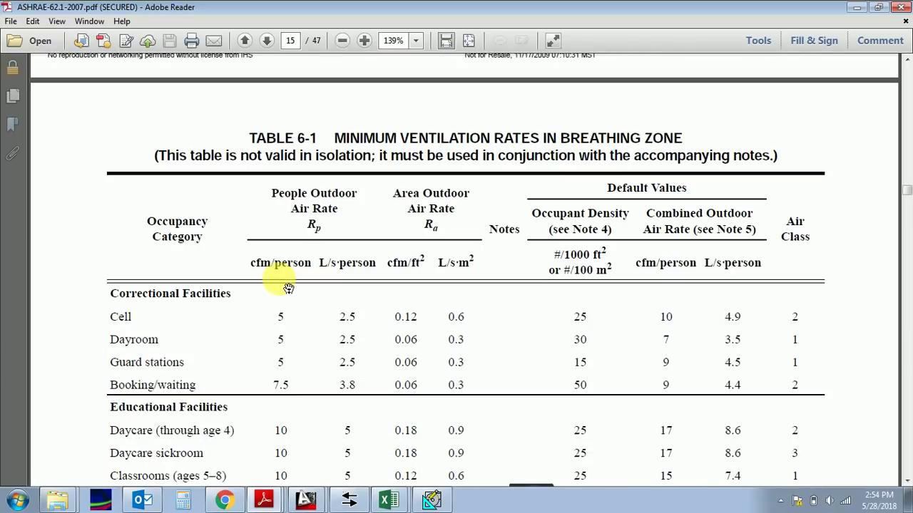
{"action": "scroll", "coordinate": [261, 371], "scroll_direction": "down", "scroll_amount": 10}
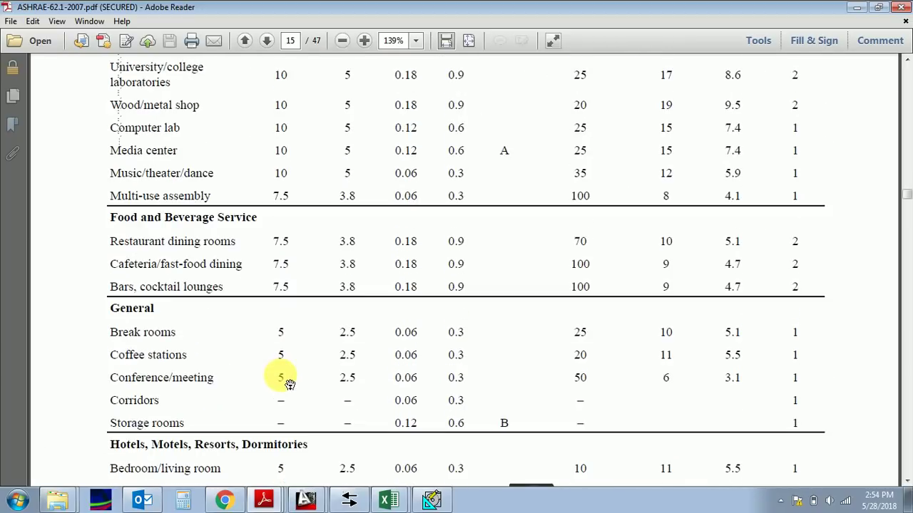
{"action": "scroll", "coordinate": [290, 382], "scroll_direction": "down", "scroll_amount": 1}
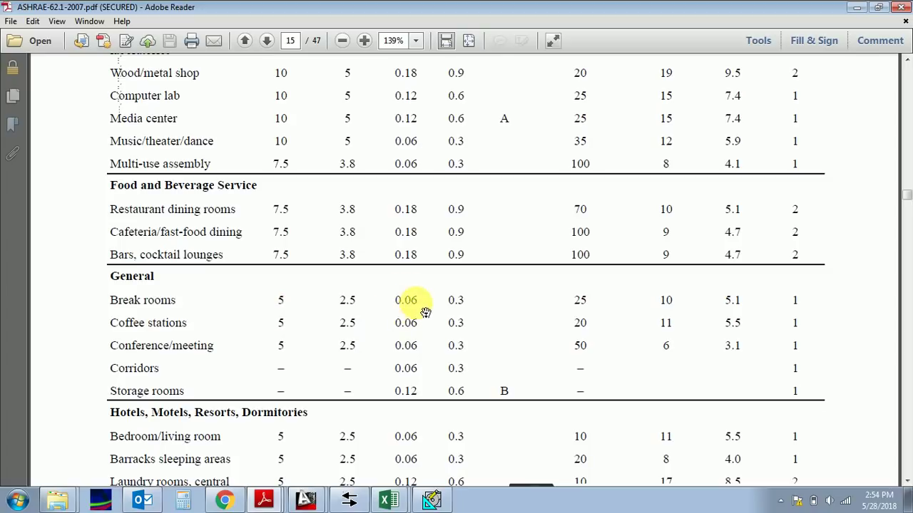
{"action": "scroll", "coordinate": [425, 314], "scroll_direction": "up", "scroll_amount": 12}
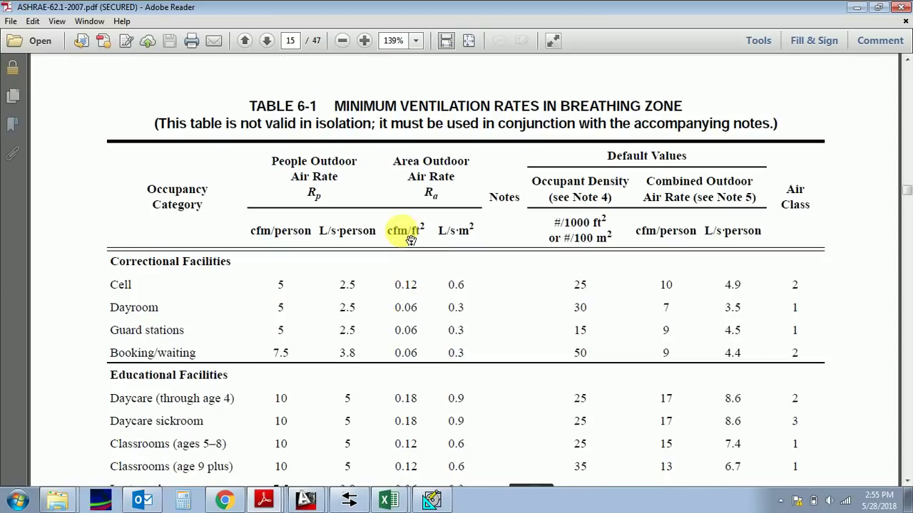
{"action": "scroll", "coordinate": [417, 261], "scroll_direction": "down", "scroll_amount": 12}
{"action": "scroll", "coordinate": [415, 328], "scroll_direction": "down", "scroll_amount": 20}
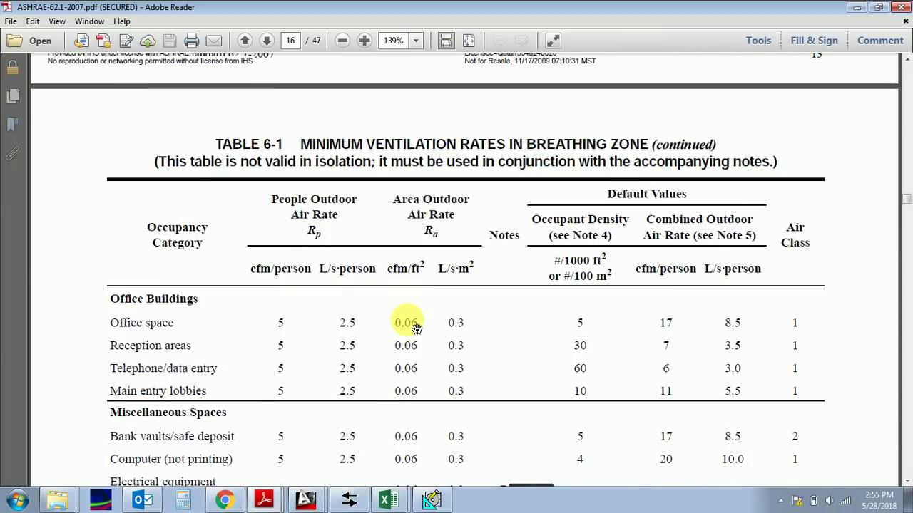